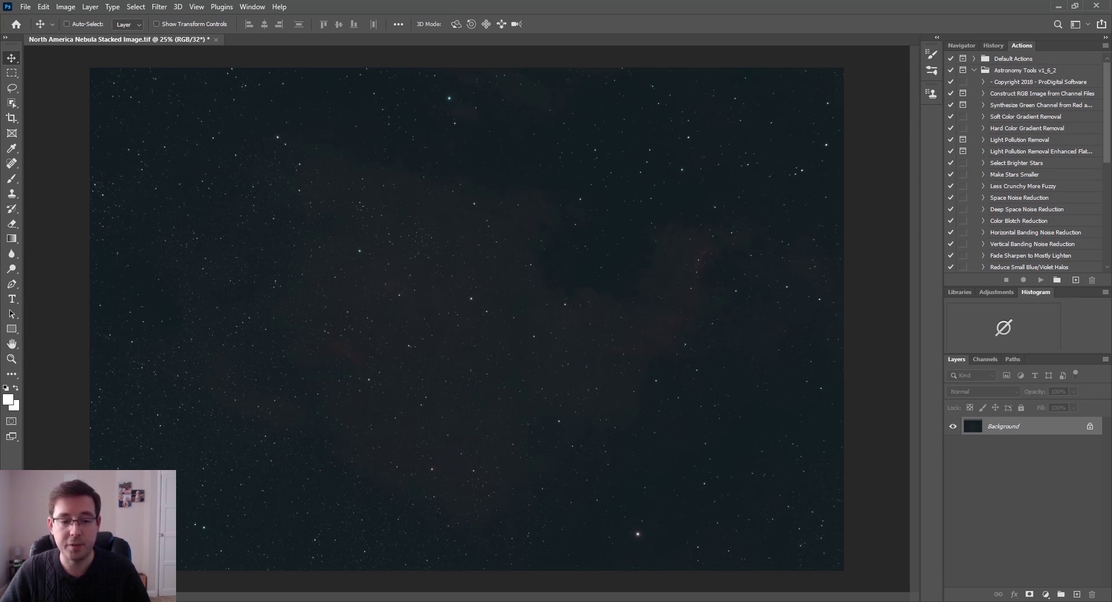
Step: Switch to the Astronomy Tools Actions Set product page in Chrome
left_click(385, 559)
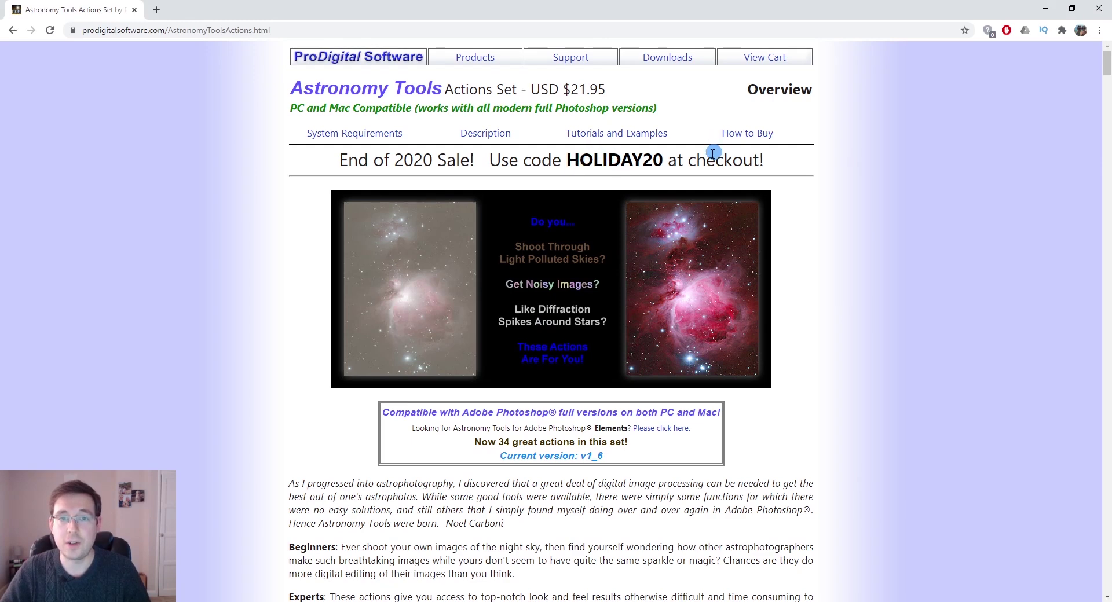
Step: Highlight the 21.95 price on the product page, then return to Photoshop
left_click_drag(568, 90, 606, 90)
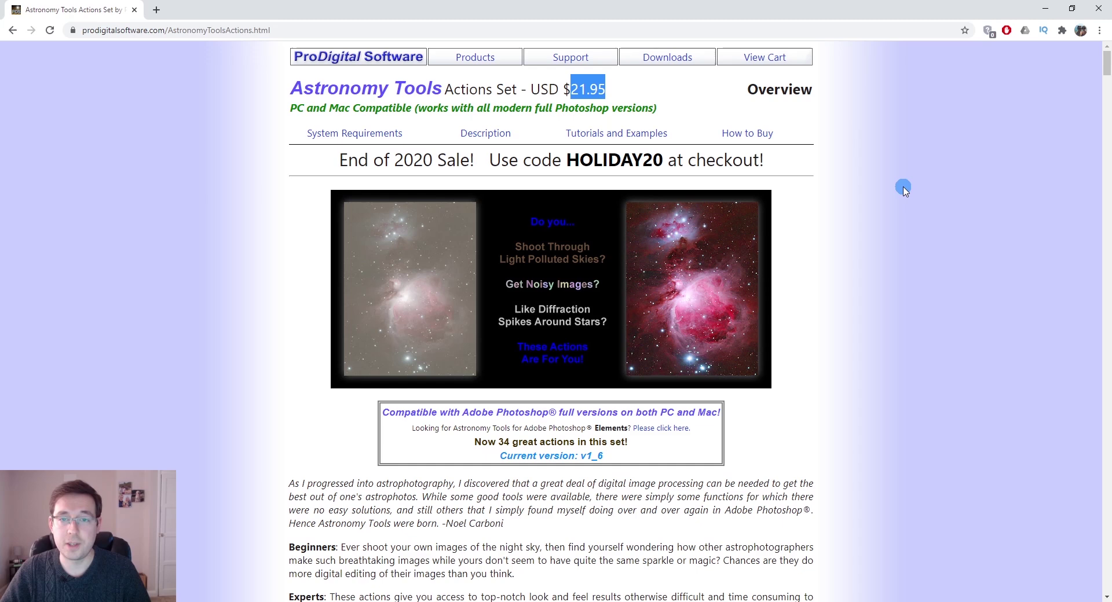
left_click(819, 172)
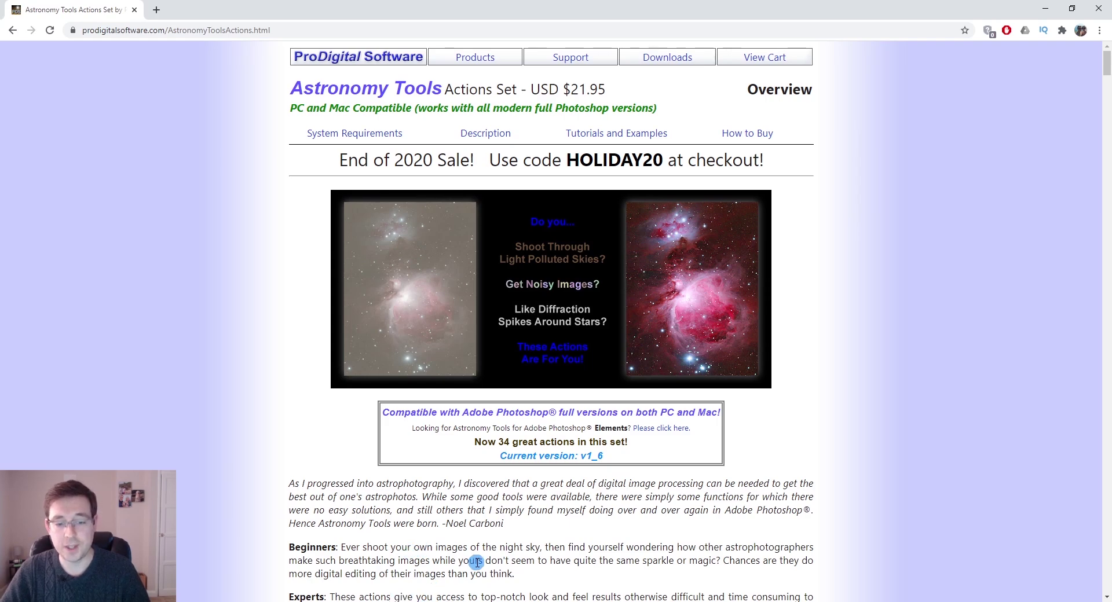
key("alt+Tab")
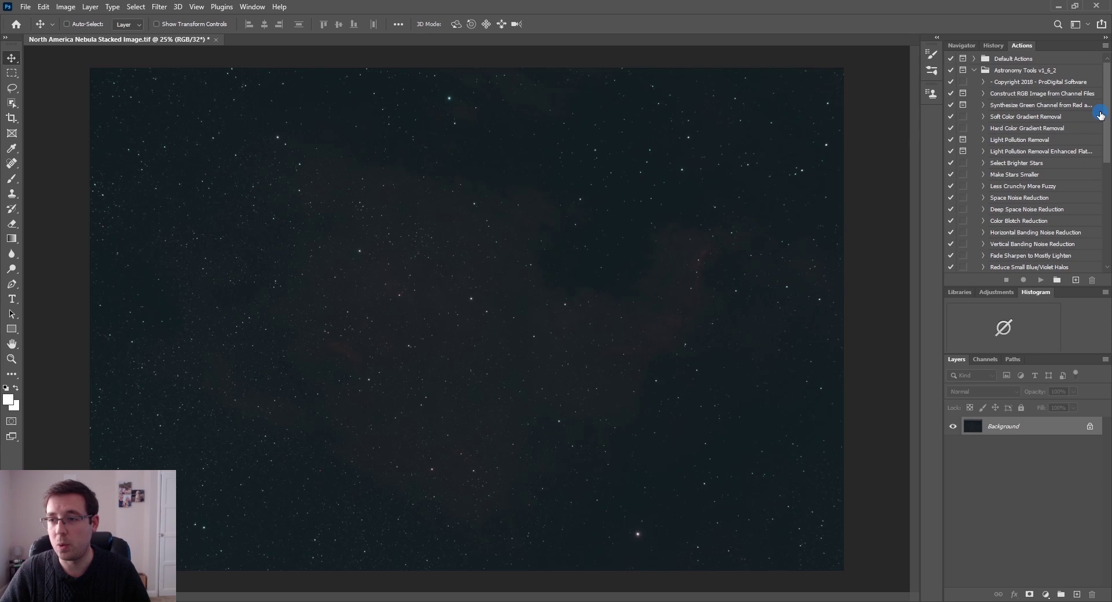
left_click_drag(1108, 107, 542, 267)
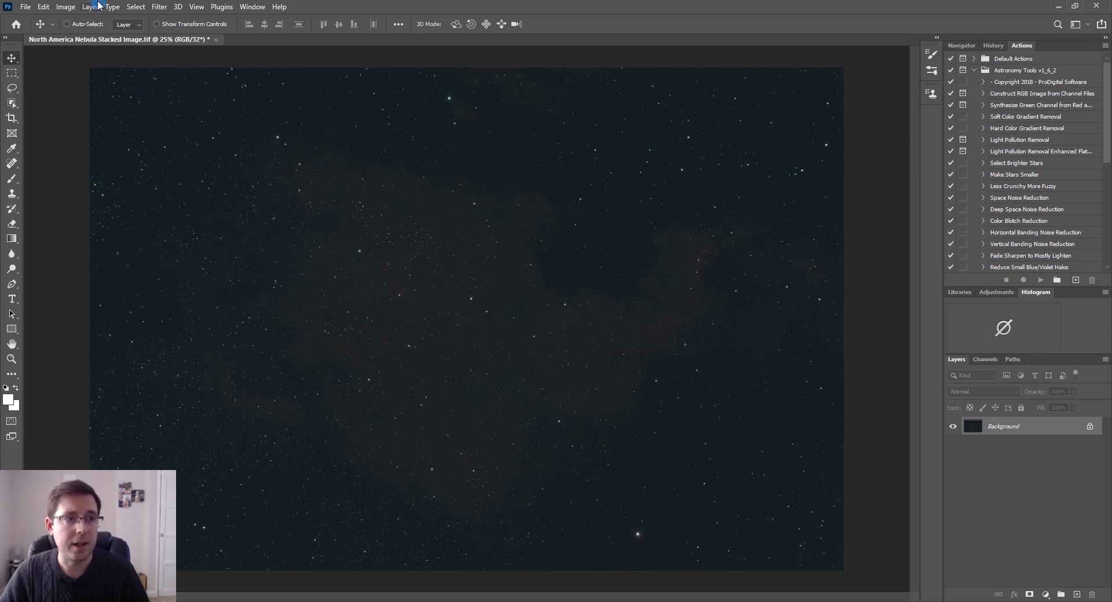
Step: Convert the 32-bit stack to 16 Bits/Channel using the Exposure and Gamma toning method
left_click(66, 7)
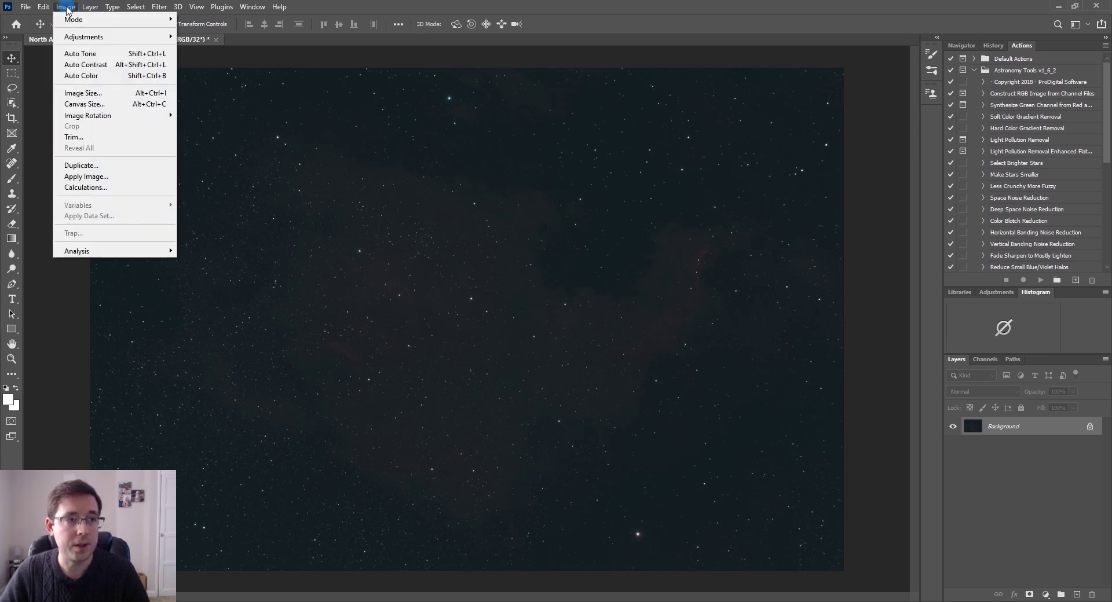
mouse_move(119, 20)
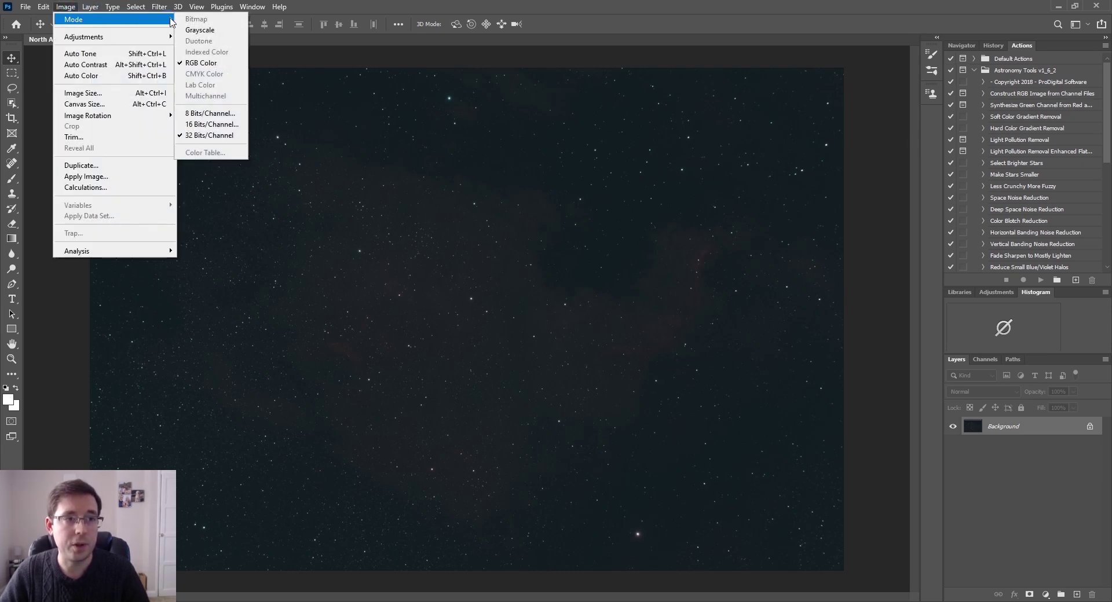
left_click(219, 125)
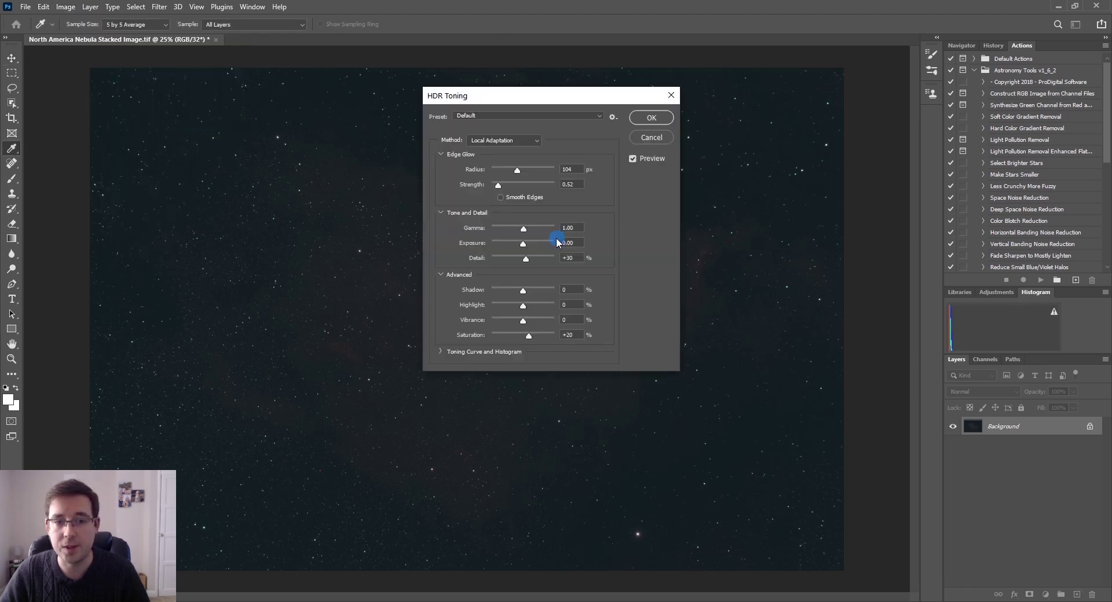
left_click(500, 141)
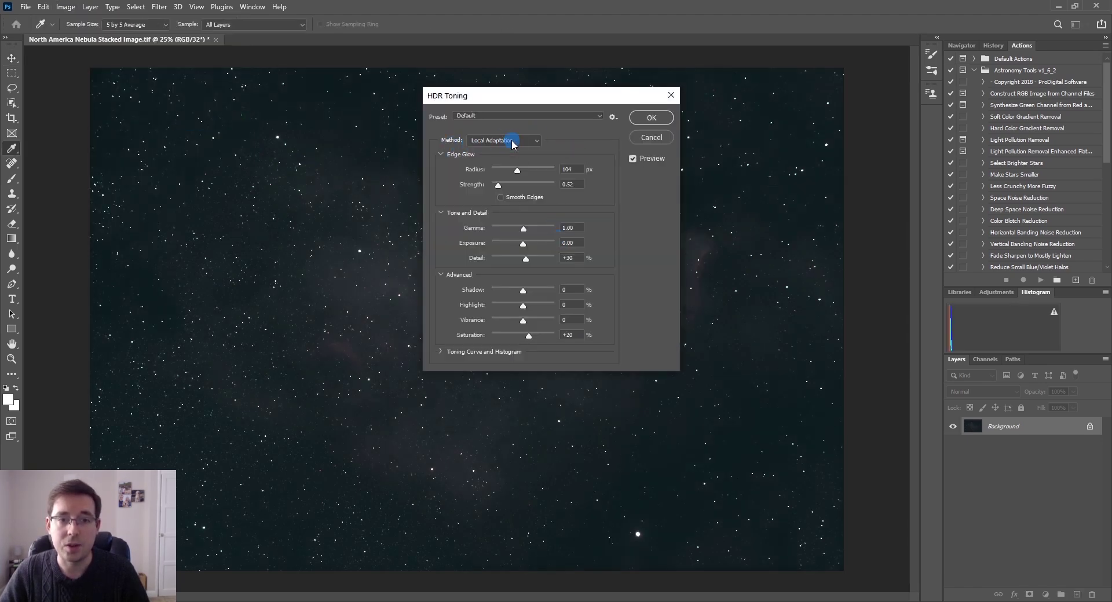
left_click(514, 154)
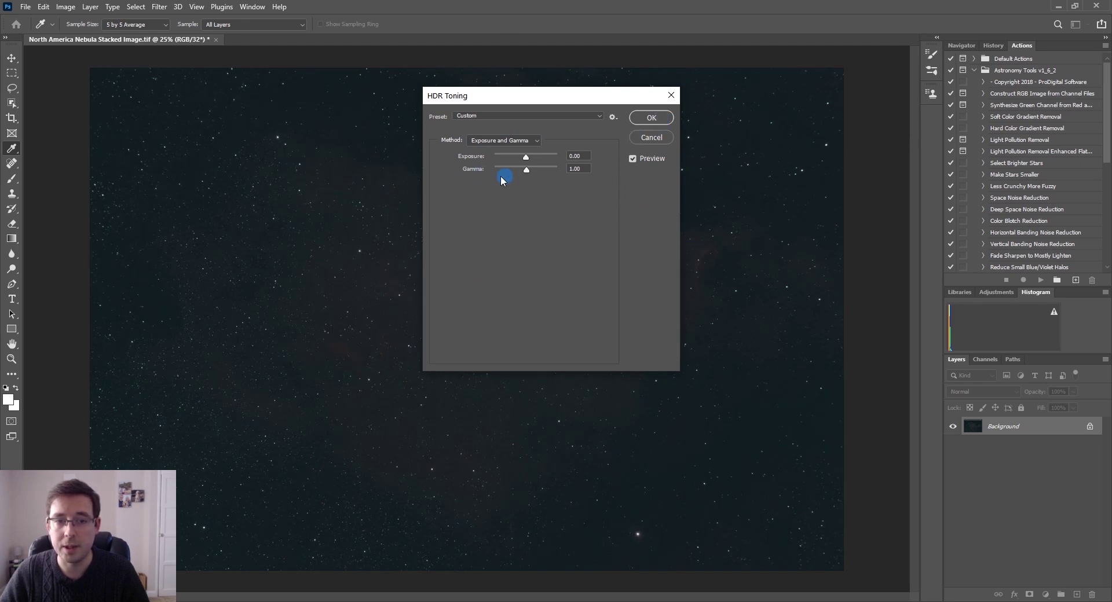
left_click(657, 119)
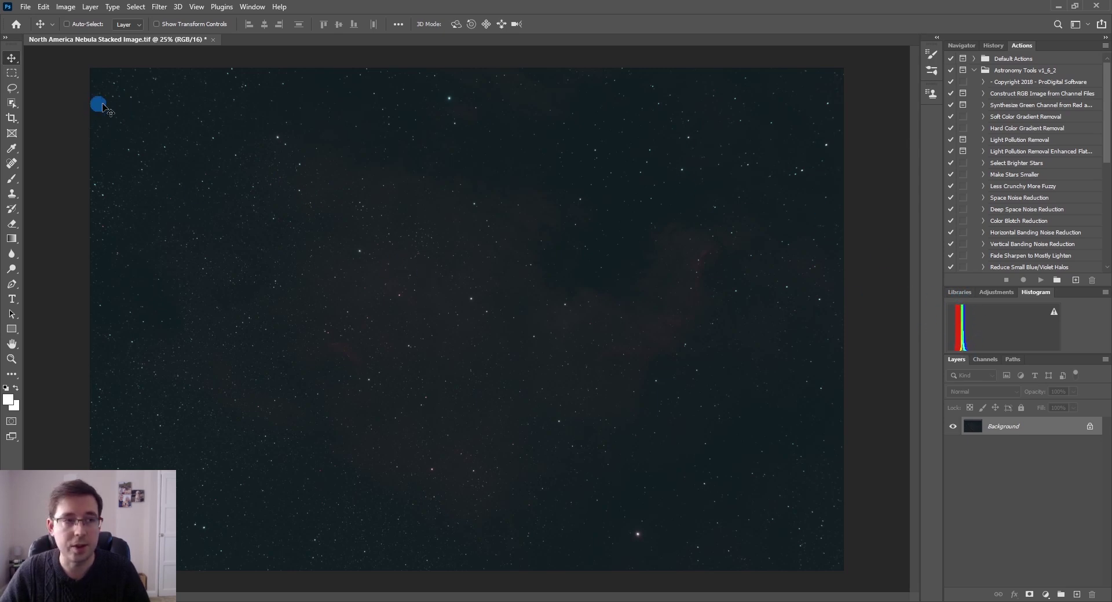
Step: In Levels, set the Red channel input levels to 5 and 224
left_click(70, 10)
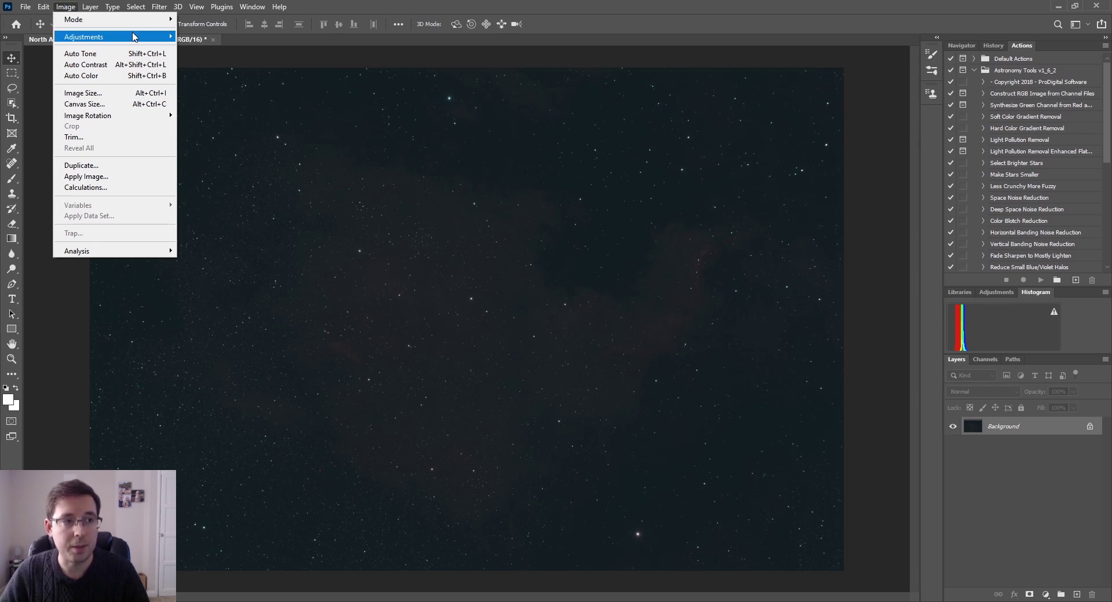
mouse_move(128, 37)
left_click(231, 48)
left_click(742, 294)
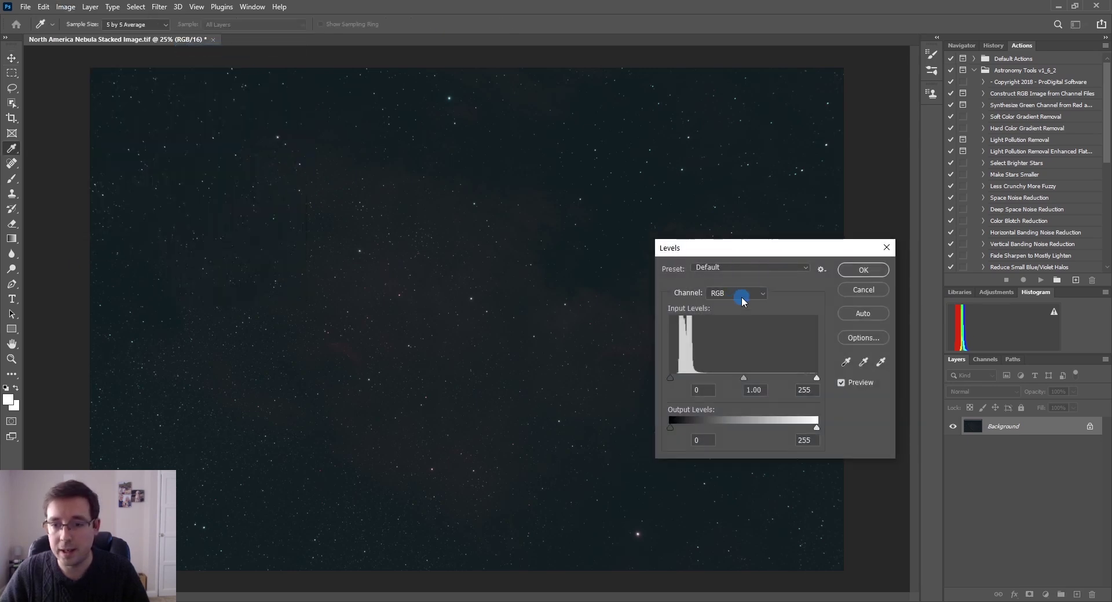
left_click(715, 314)
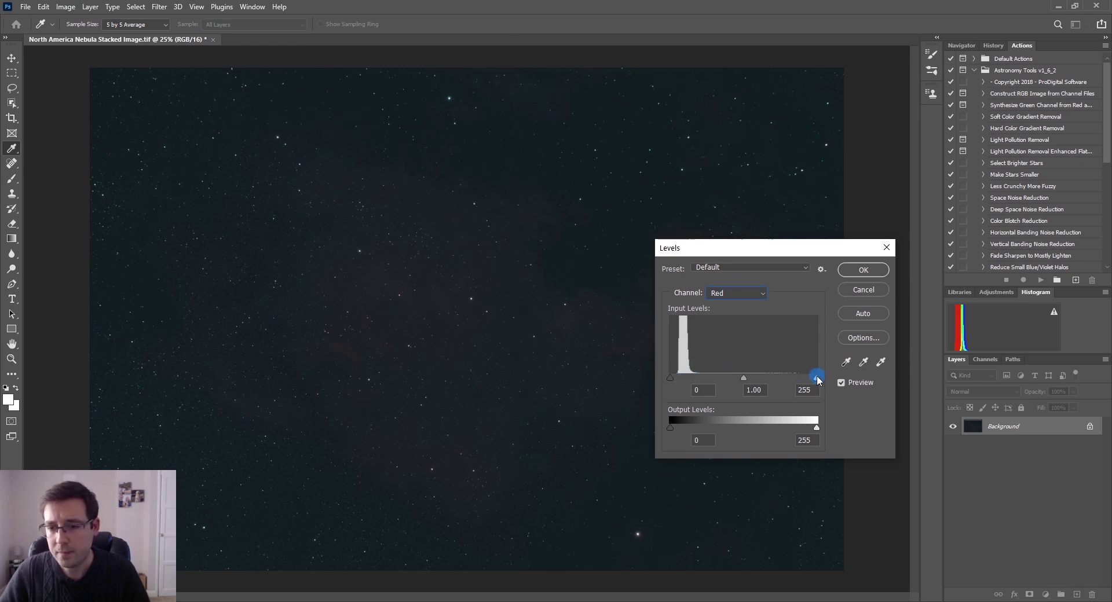
left_click_drag(817, 378, 800, 381)
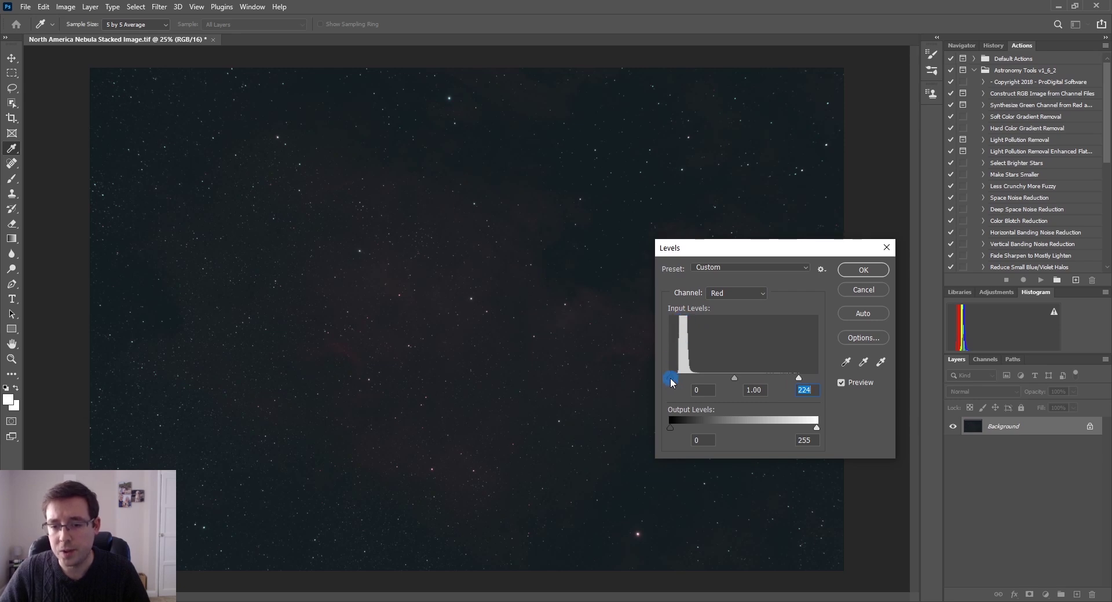
left_click_drag(674, 381, 678, 382)
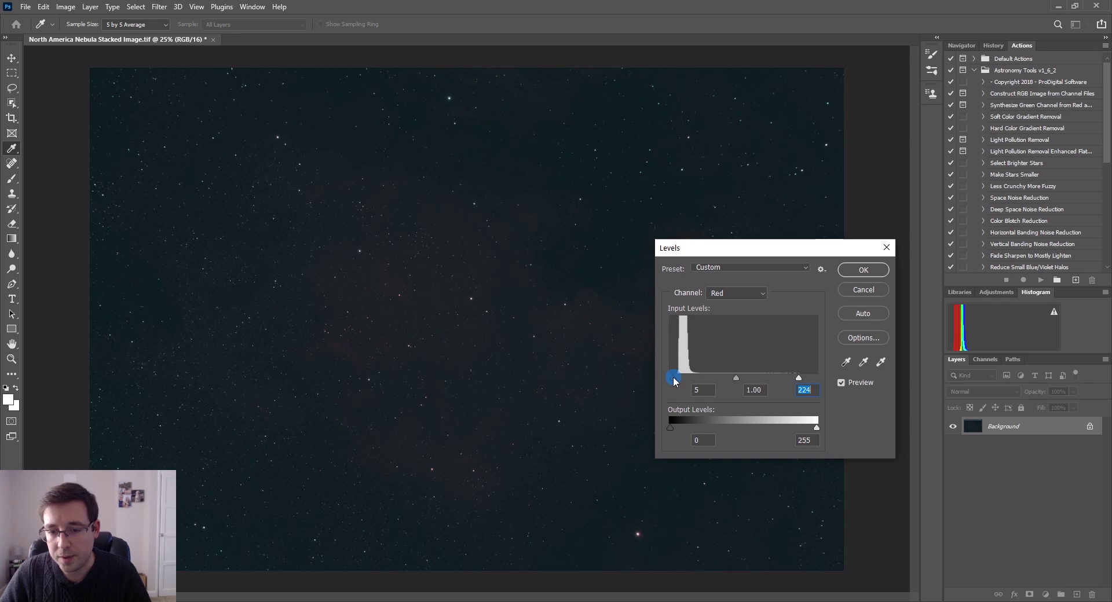
left_click(673, 380)
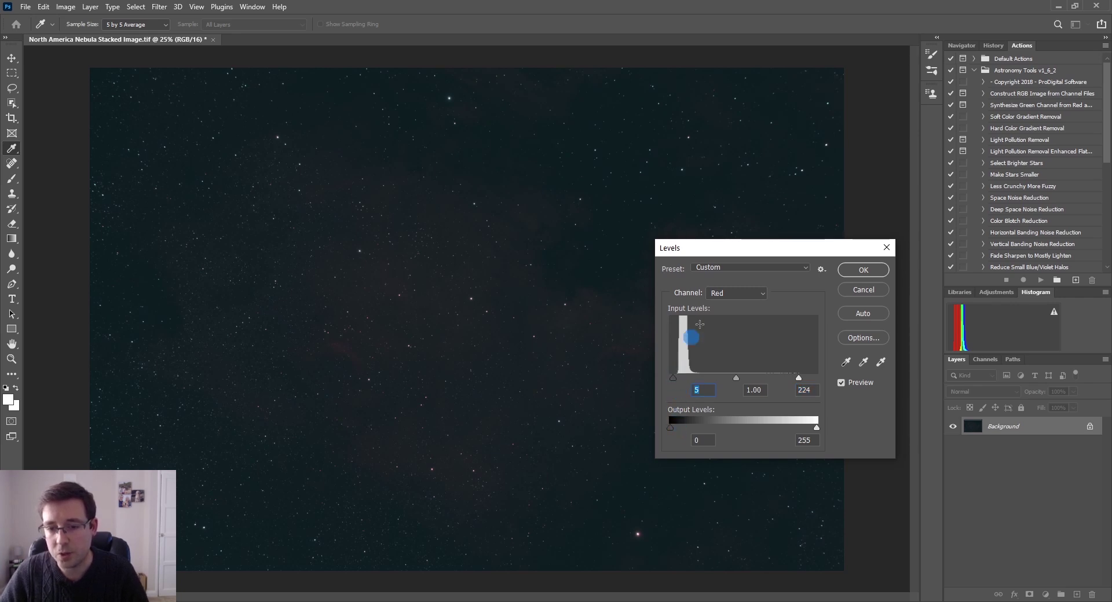
Step: Raise the Green black point to 13 and Blue to 17, then apply Levels
left_click(737, 294)
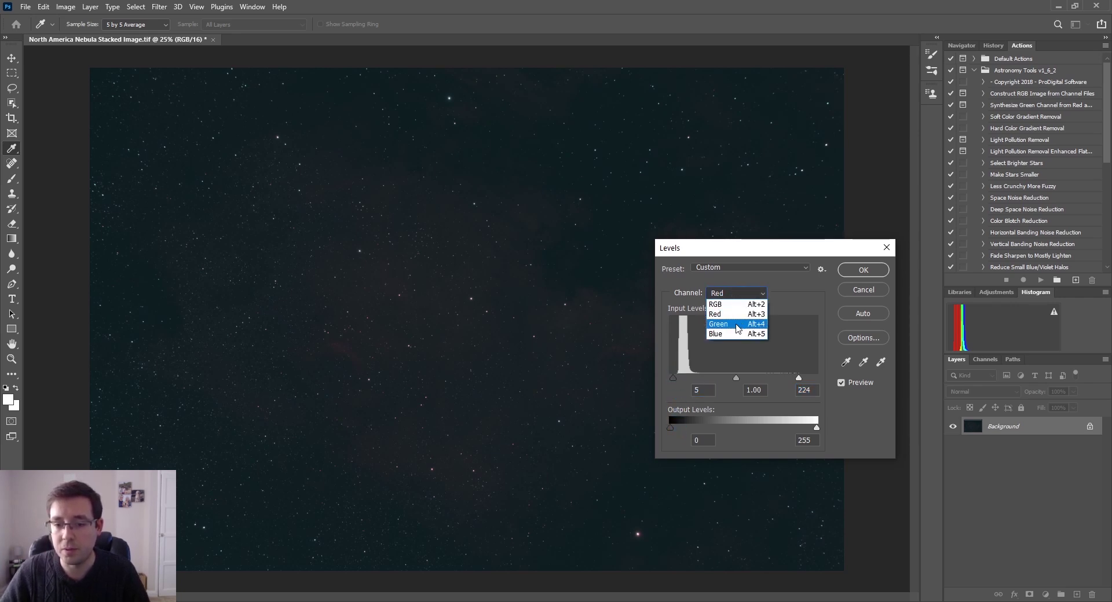
left_click(736, 327)
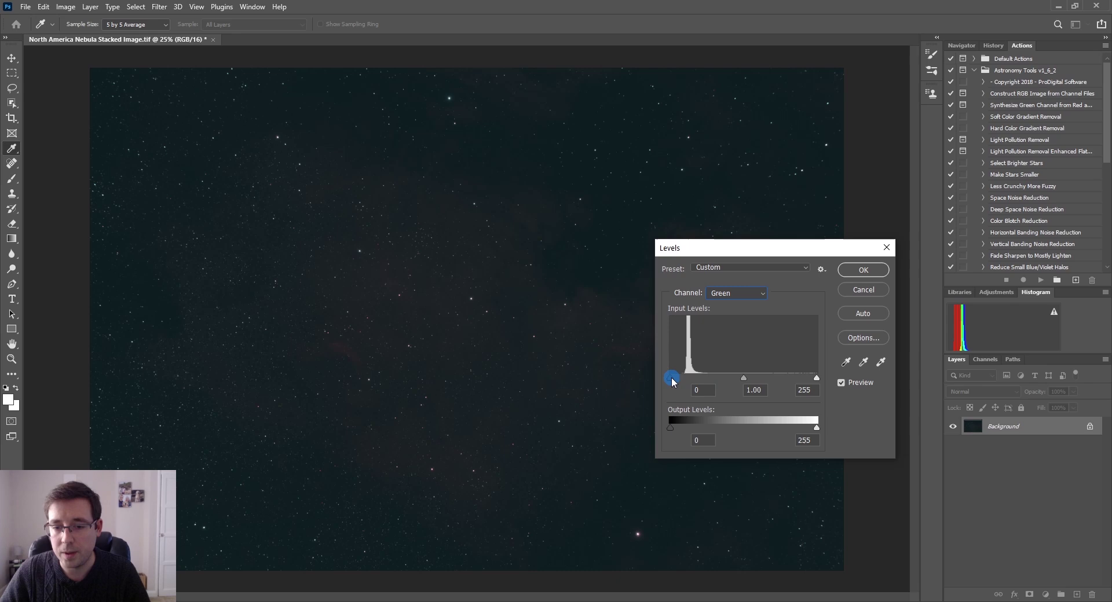
left_click_drag(672, 380, 678, 383)
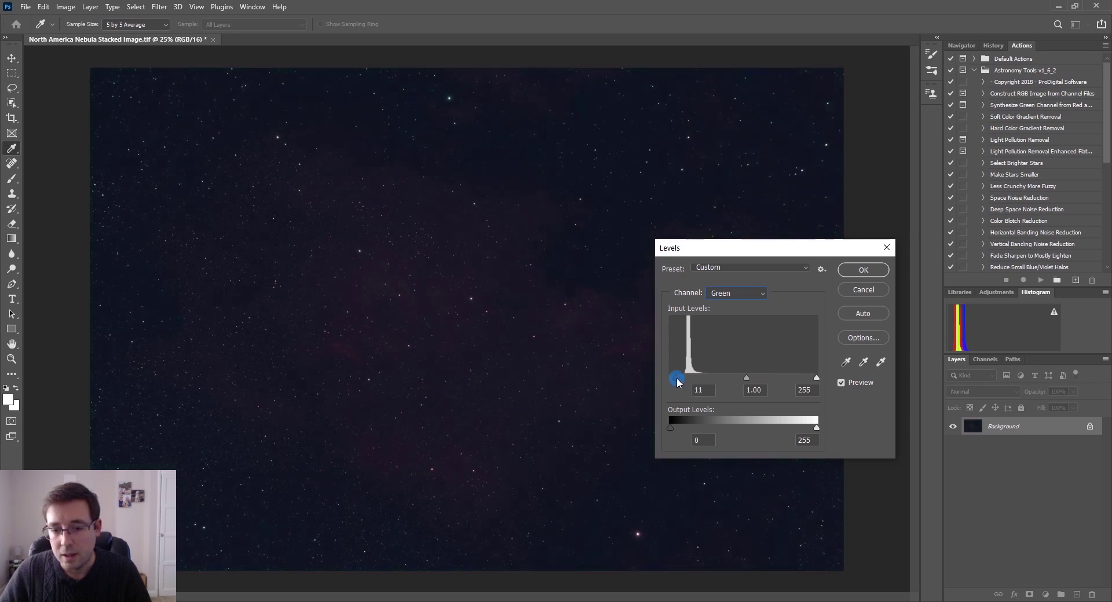
left_click(730, 294)
left_click(733, 334)
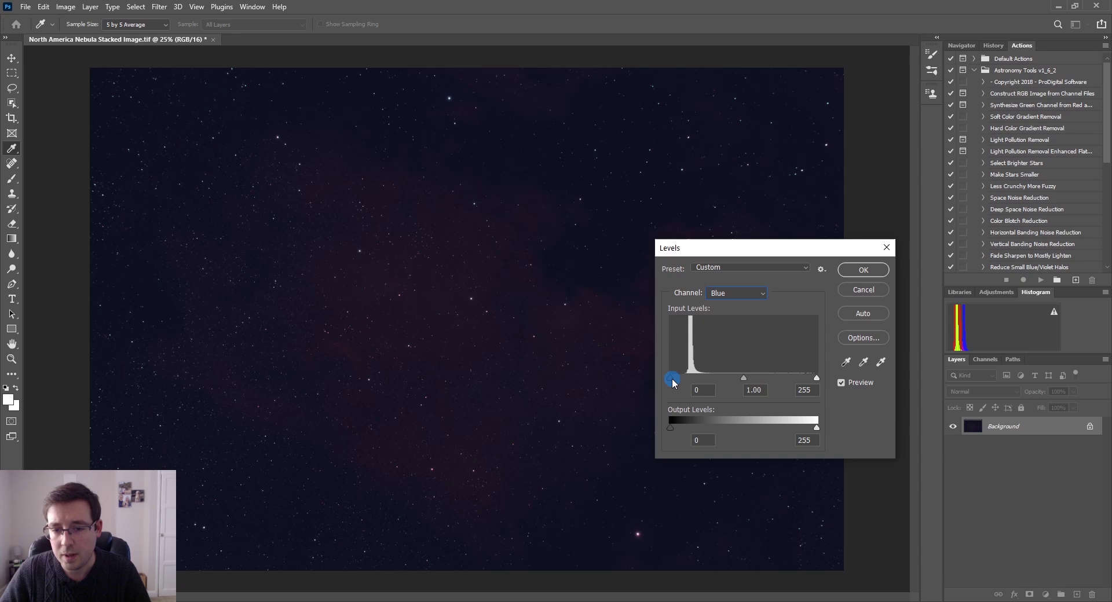
left_click_drag(671, 383, 680, 380)
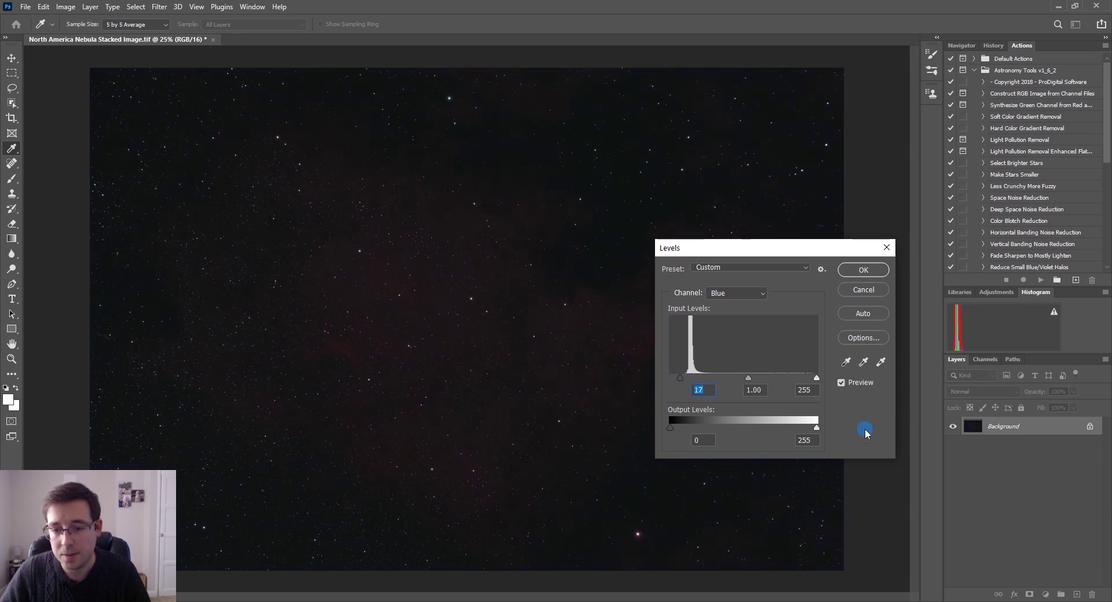
left_click(863, 270)
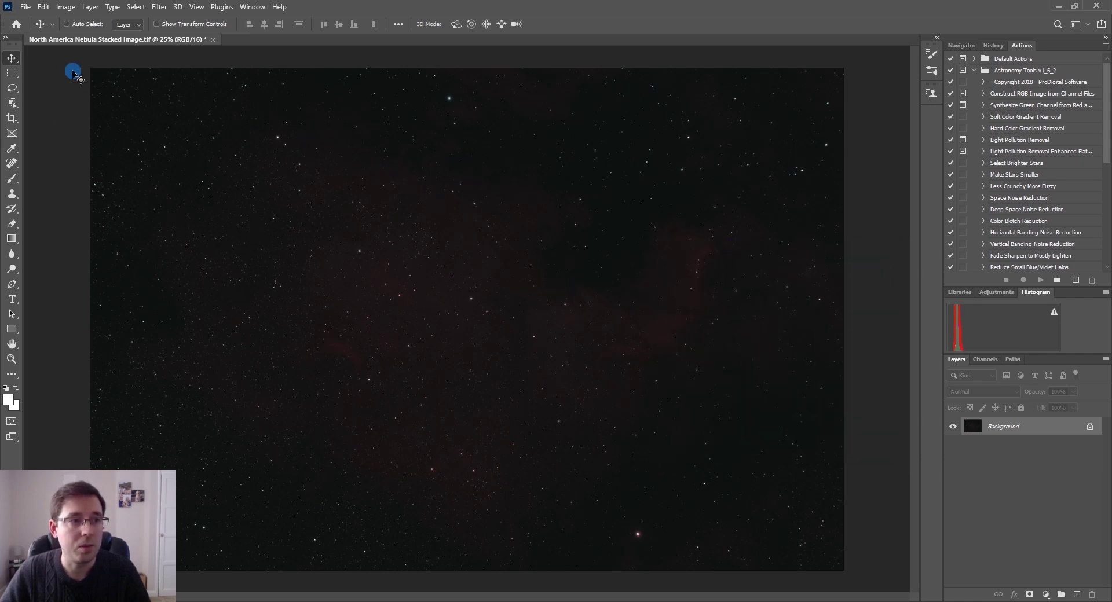
Step: Add a brightening Curves 1 layer with a second point at 154/216, then stamp visible onto Layer 1
left_click(91, 7)
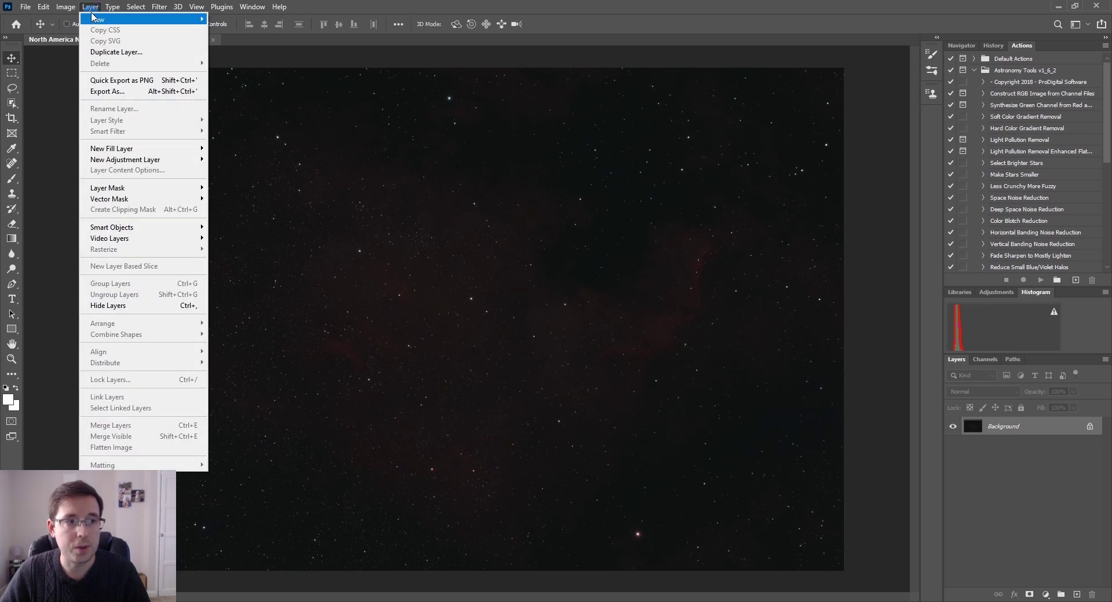
mouse_move(194, 165)
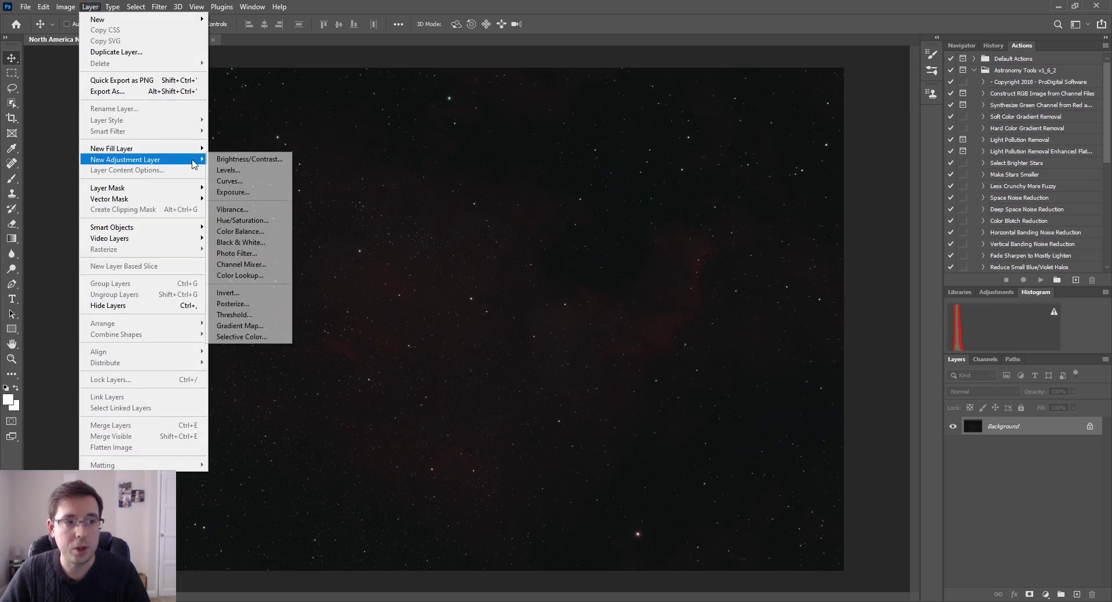
left_click(230, 180)
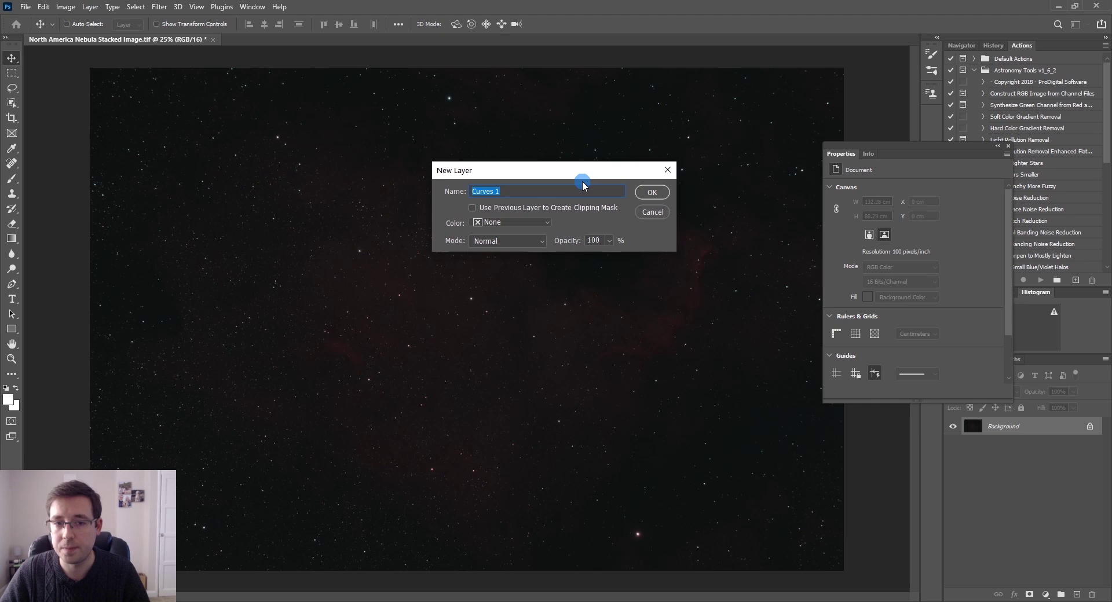
left_click(651, 192)
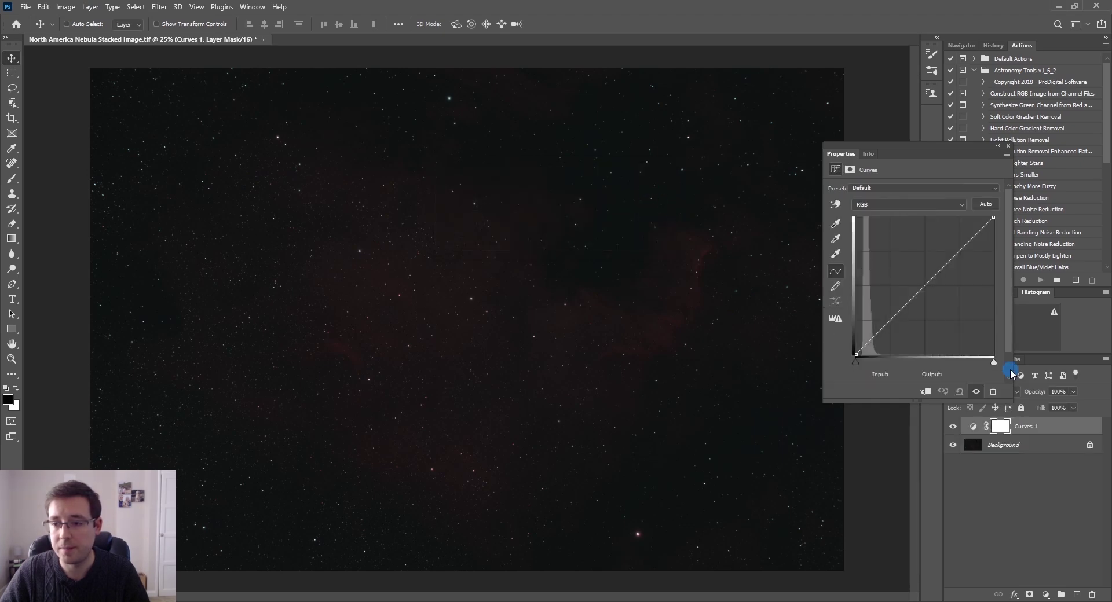
left_click(874, 331)
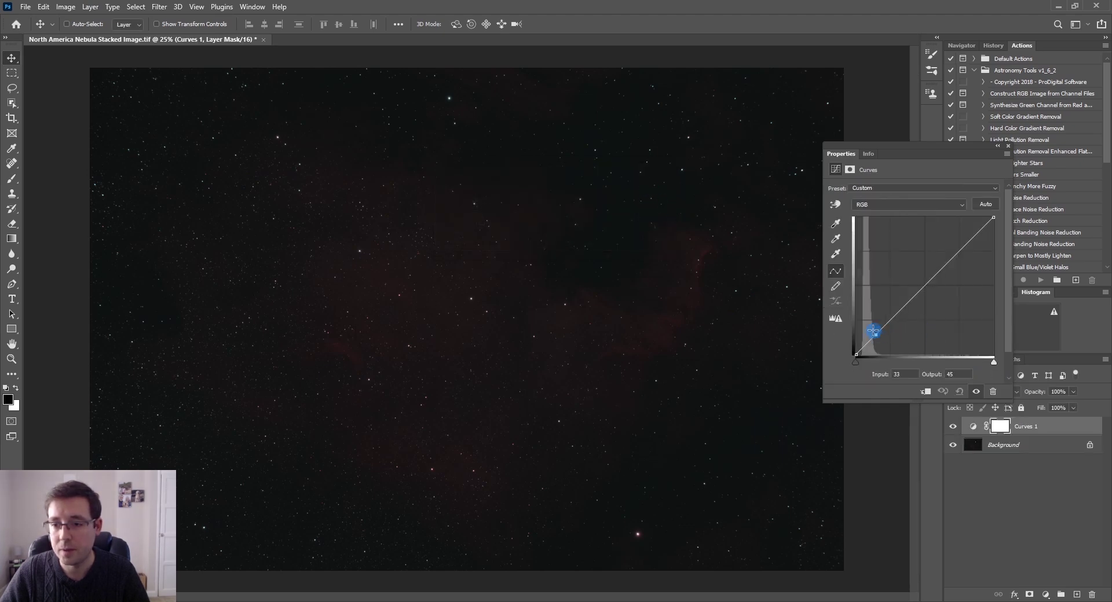
left_click_drag(873, 331, 869, 321)
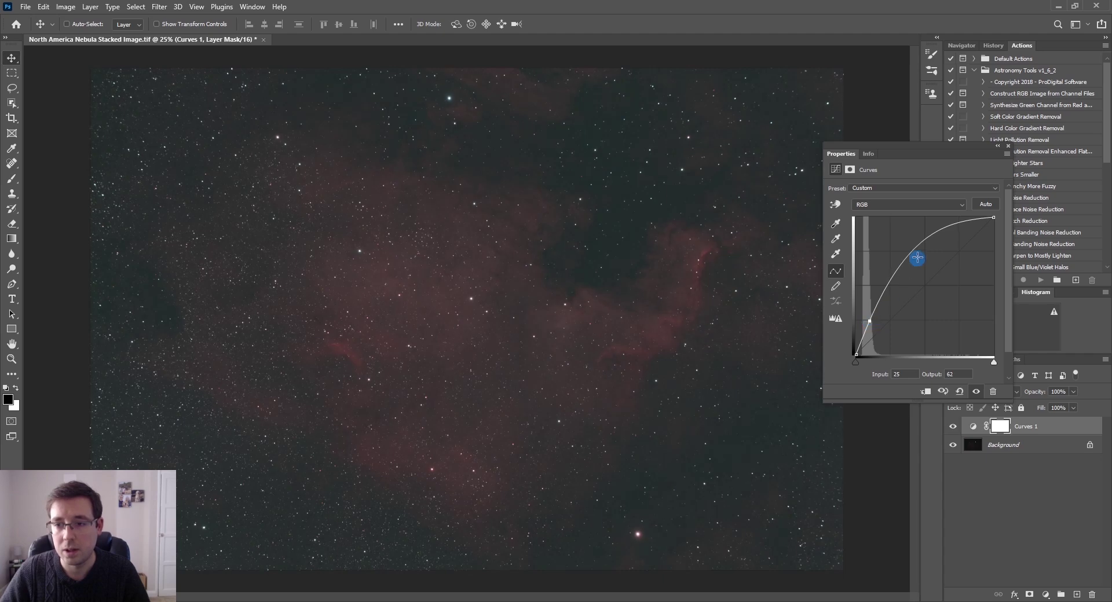
left_click_drag(931, 238, 939, 238)
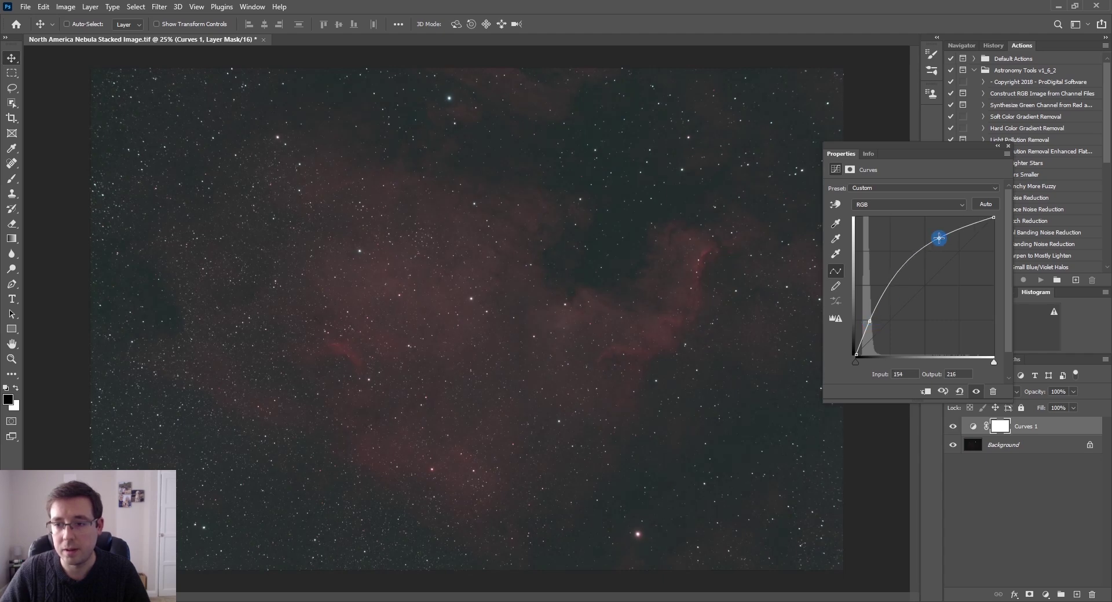
left_click(1007, 145)
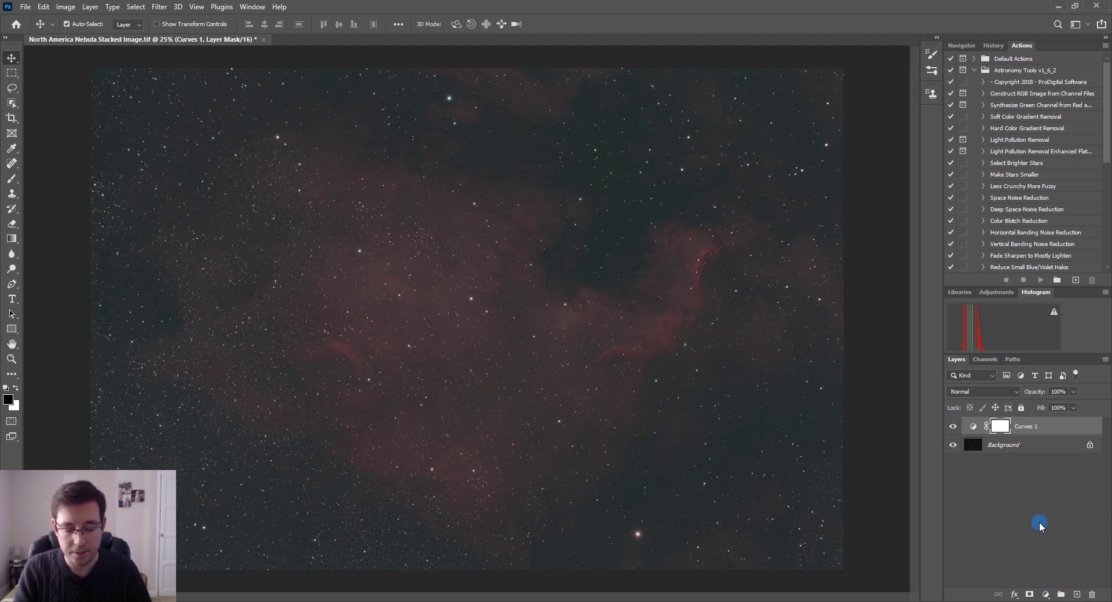
key("ctrl+shift+alt+e")
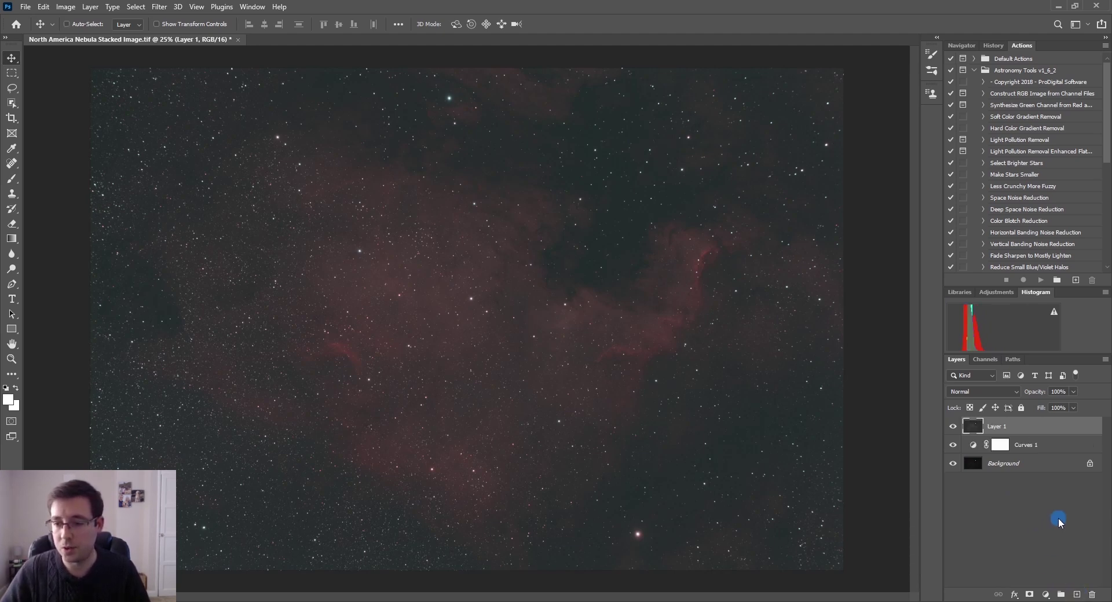
Step: Open Levels on Layer 1 and set the Red black point to 11
left_click(90, 7)
mouse_move(66, 7)
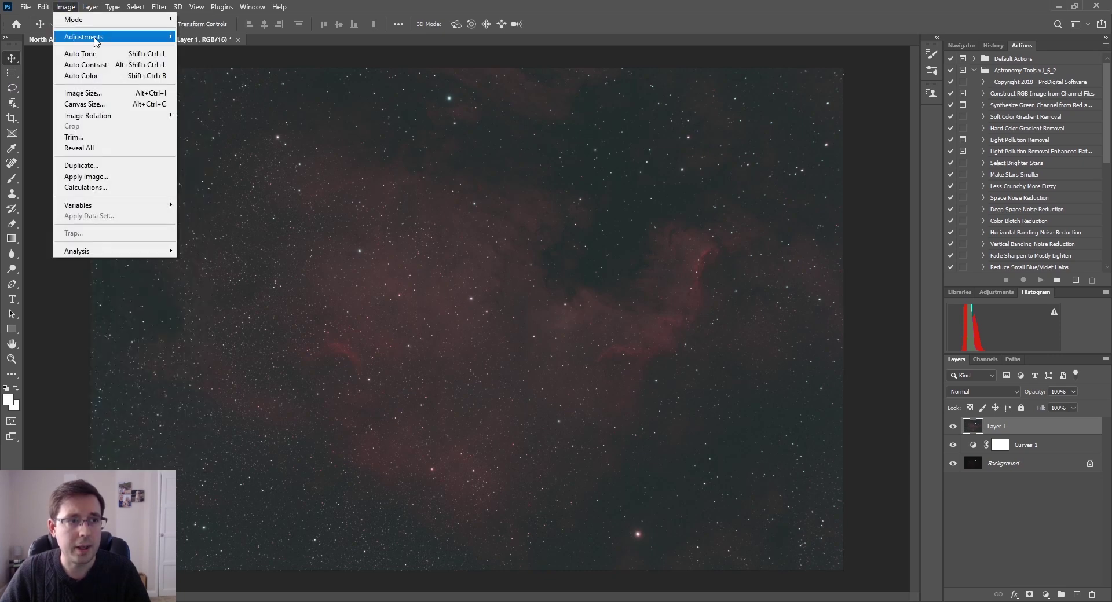
mouse_move(110, 39)
left_click(220, 47)
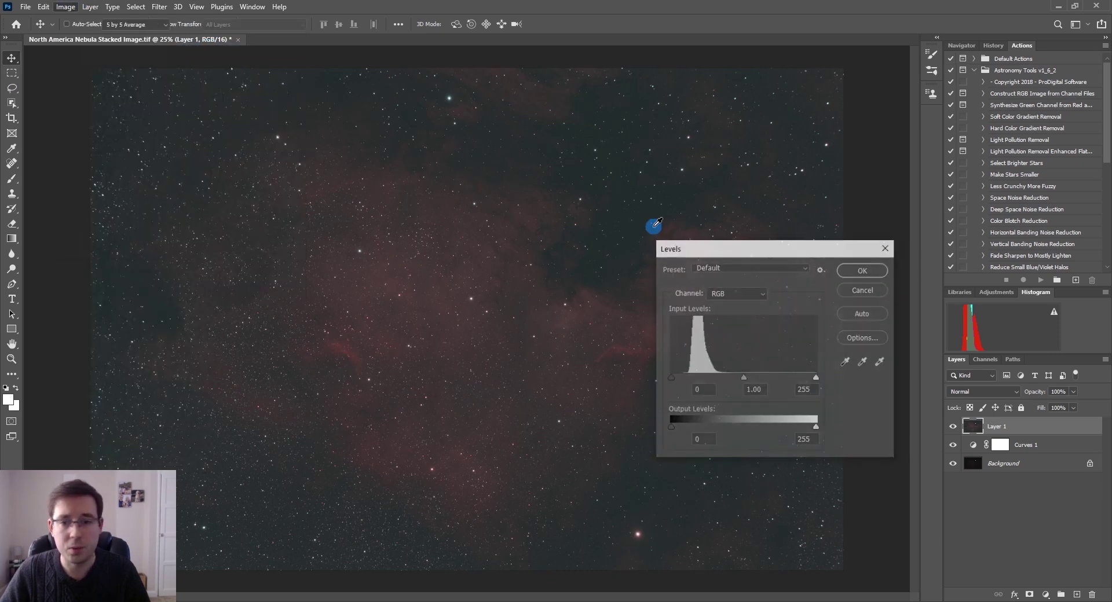
left_click(719, 294)
left_click(716, 300)
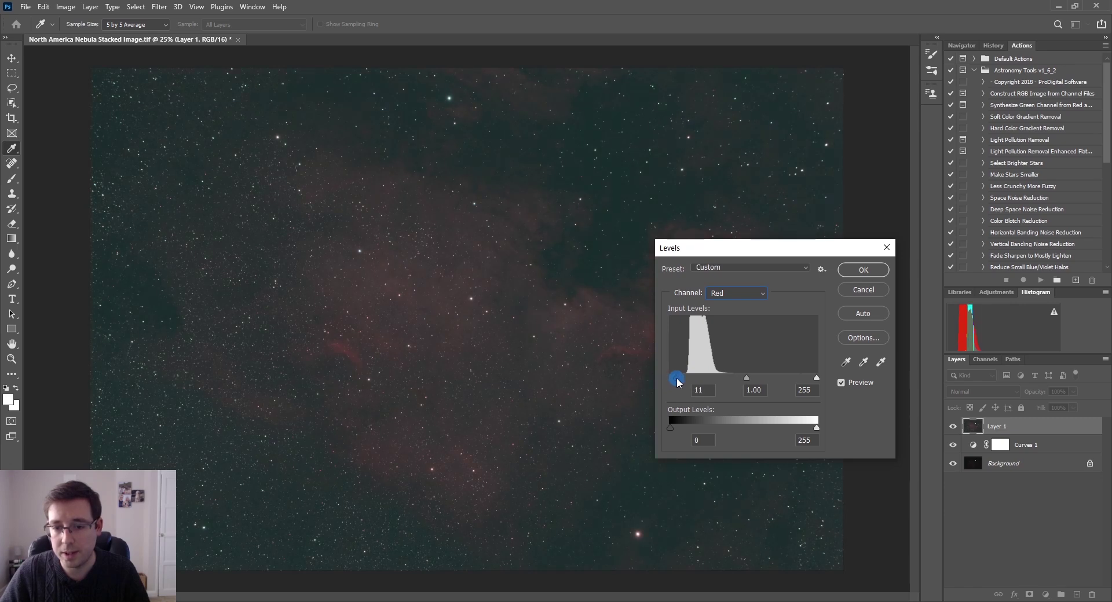
left_click(677, 380)
Step: Raise the Green black point to 17 and Blue to 16, then apply Levels
left_click(745, 297)
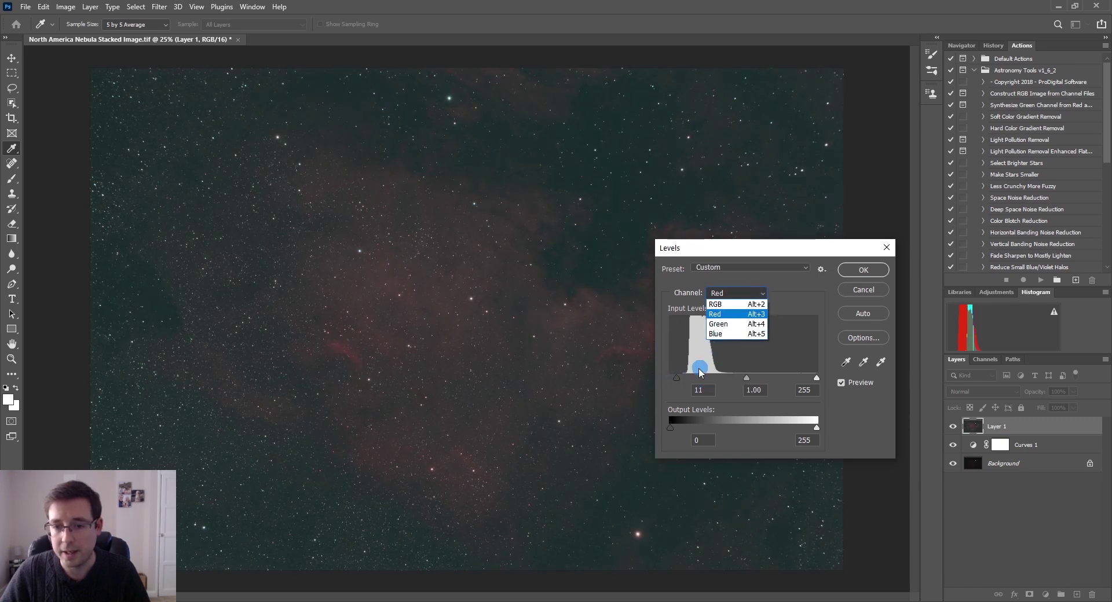
left_click(724, 324)
left_click_drag(677, 378, 681, 381)
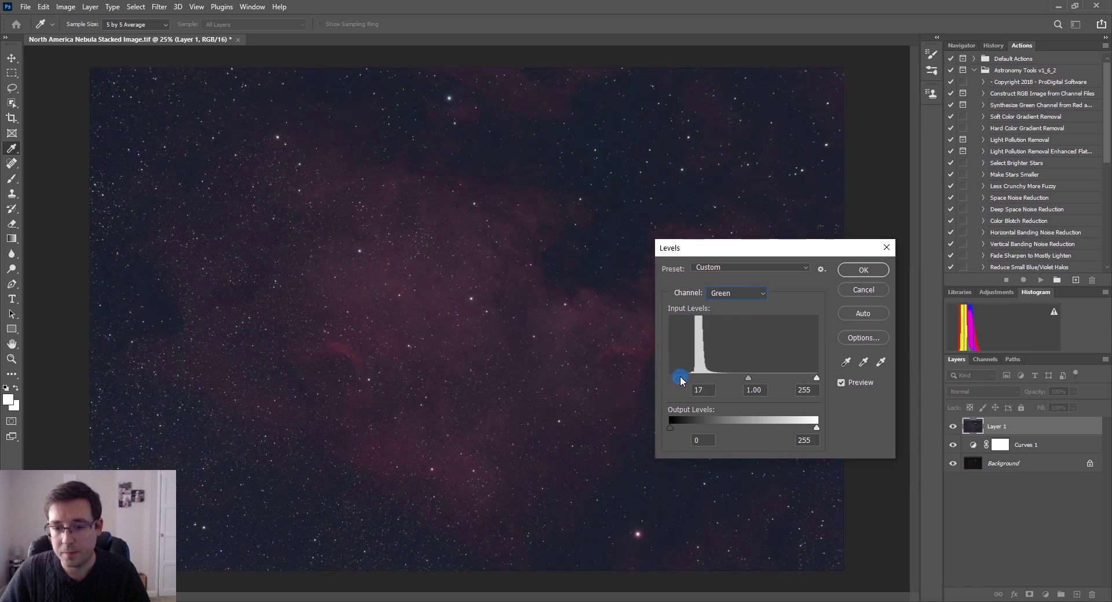
left_click(731, 294)
left_click(722, 344)
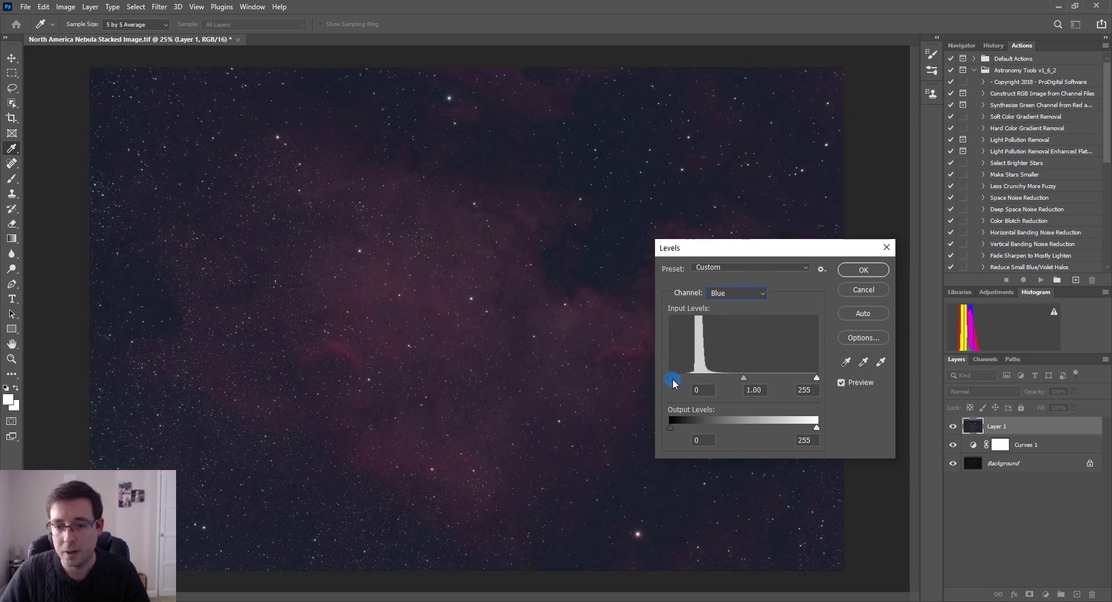
left_click_drag(677, 381, 680, 381)
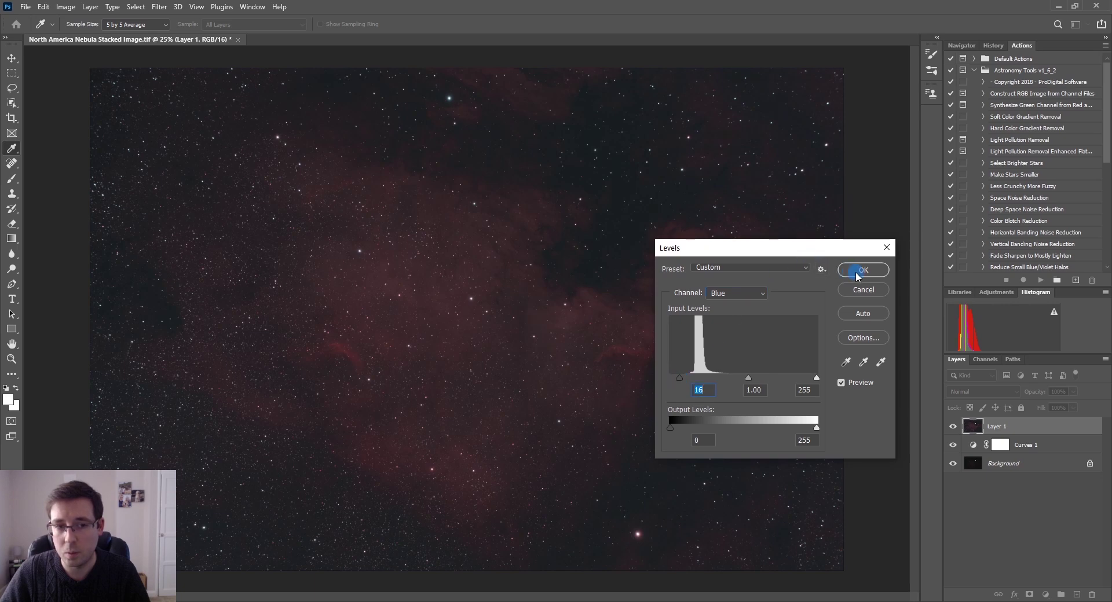
left_click(859, 271)
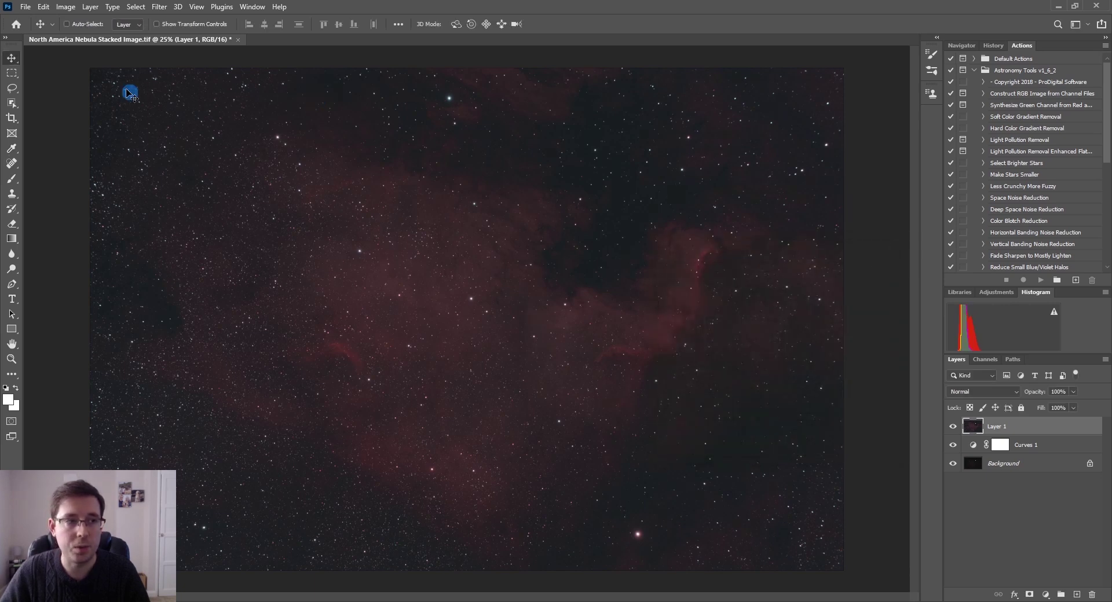
Step: Add a Curves 2 layer with points near 40/73 and 154/186 bowing the curve upward
left_click(65, 6)
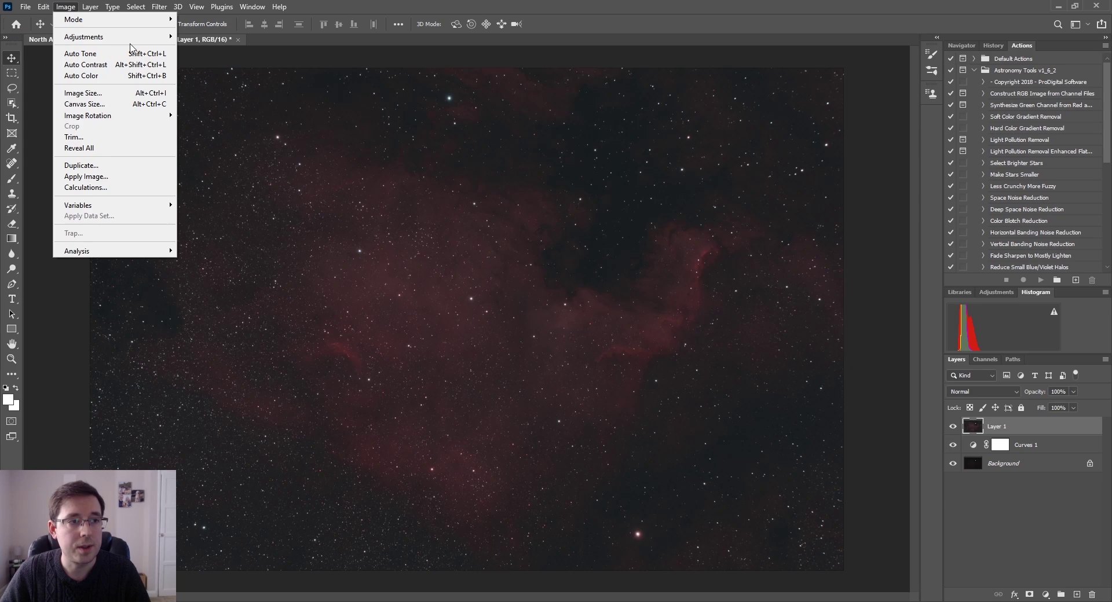
mouse_move(90, 7)
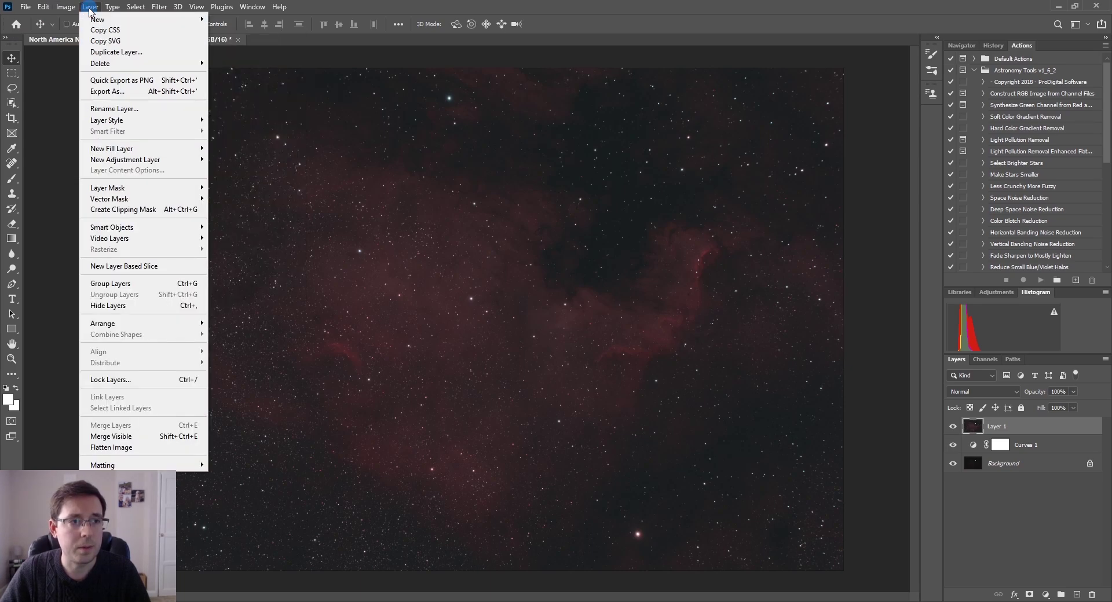
mouse_move(165, 160)
left_click(228, 182)
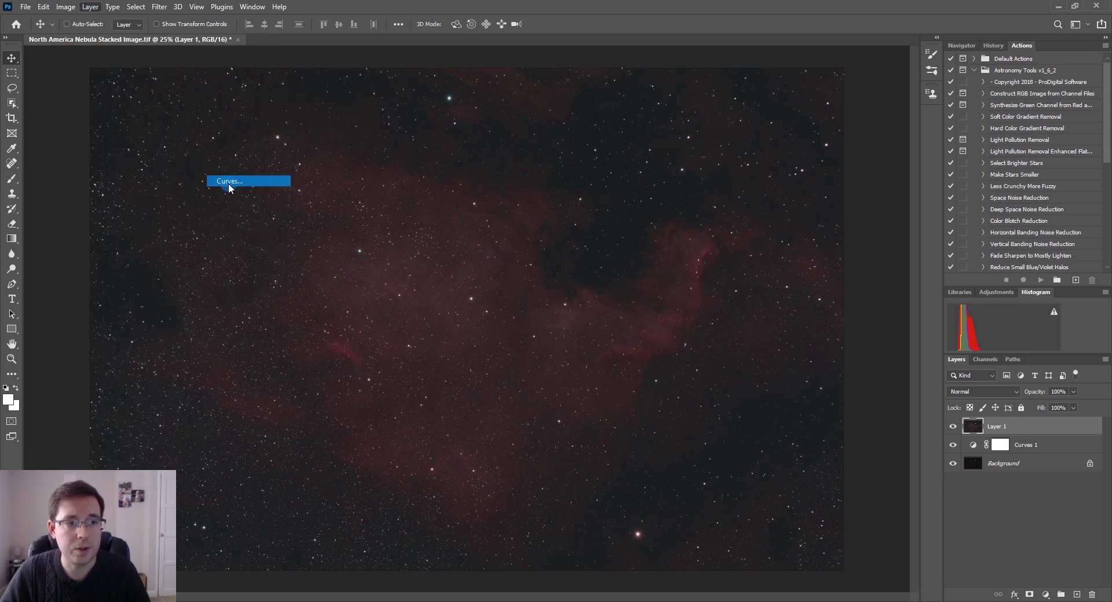
left_click(652, 193)
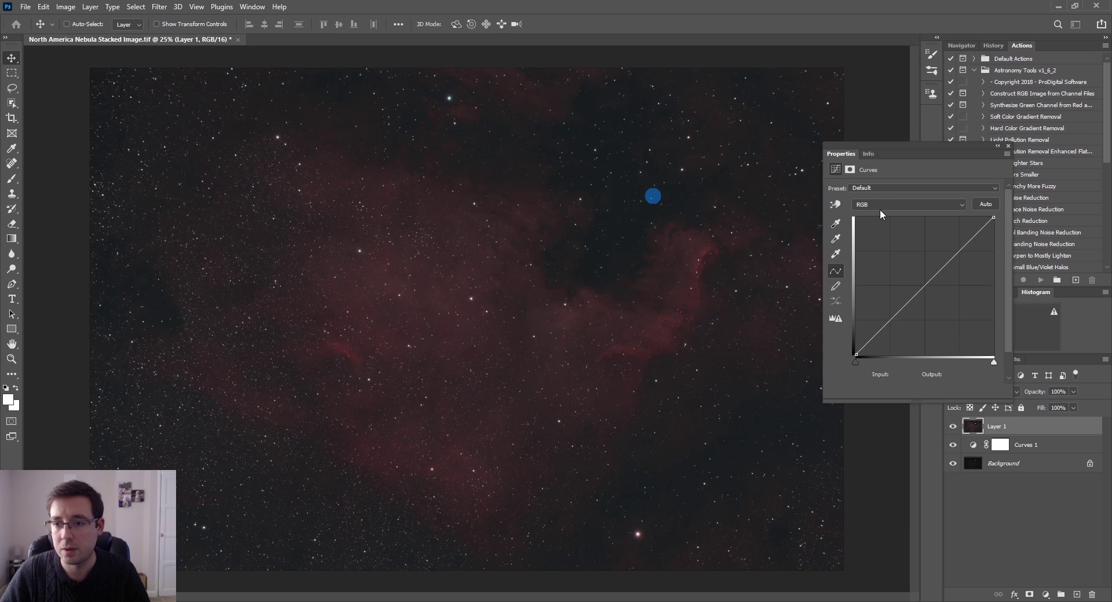
left_click_drag(913, 300, 877, 312)
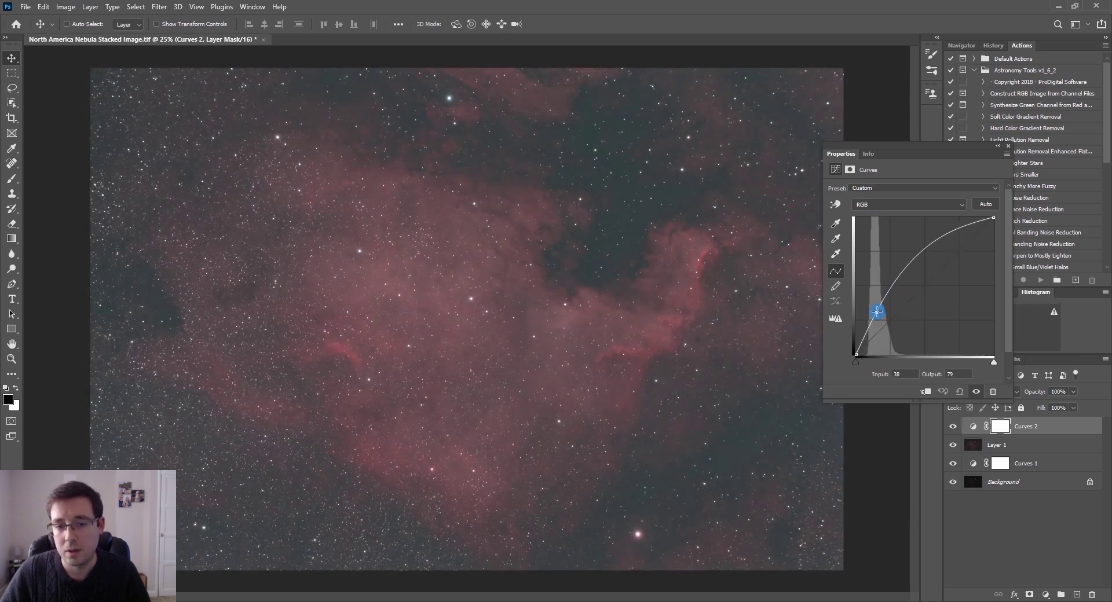
left_click_drag(926, 252, 943, 250)
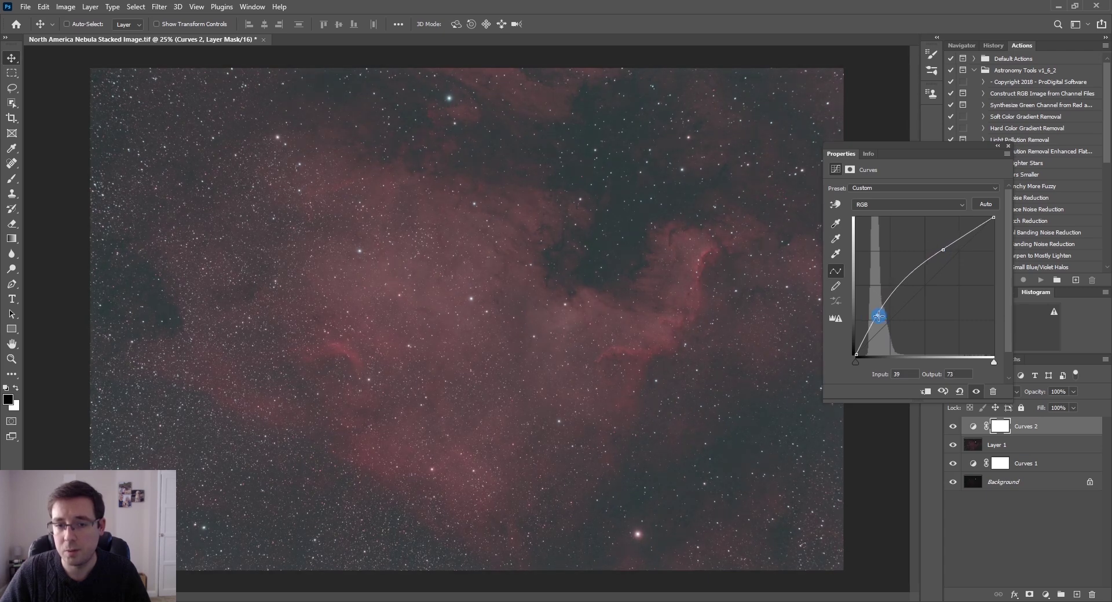
left_click(1008, 147)
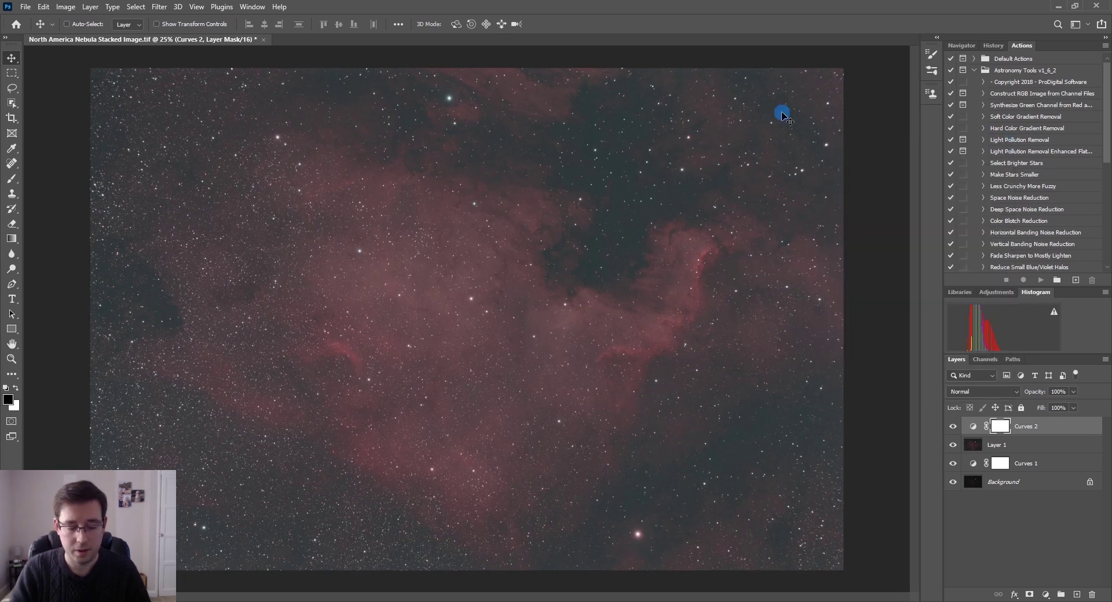
Step: Stamp the visible image onto a new Layer 2 and set its Red black point to 20 in Levels
key("ctrl+shift+alt+n")
key("ctrl+shift+alt+e")
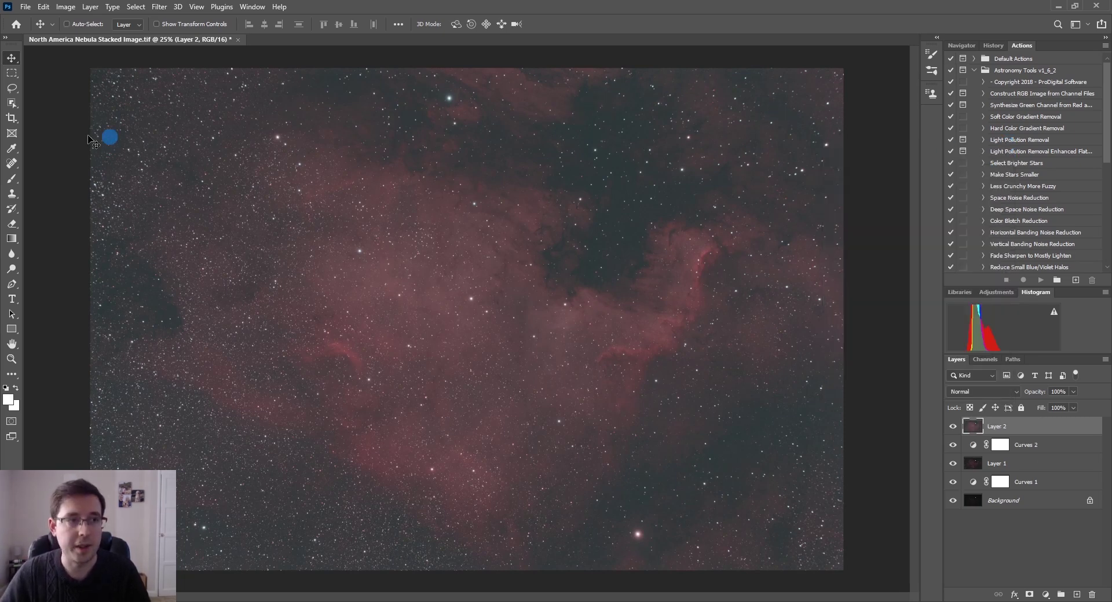
left_click(74, 7)
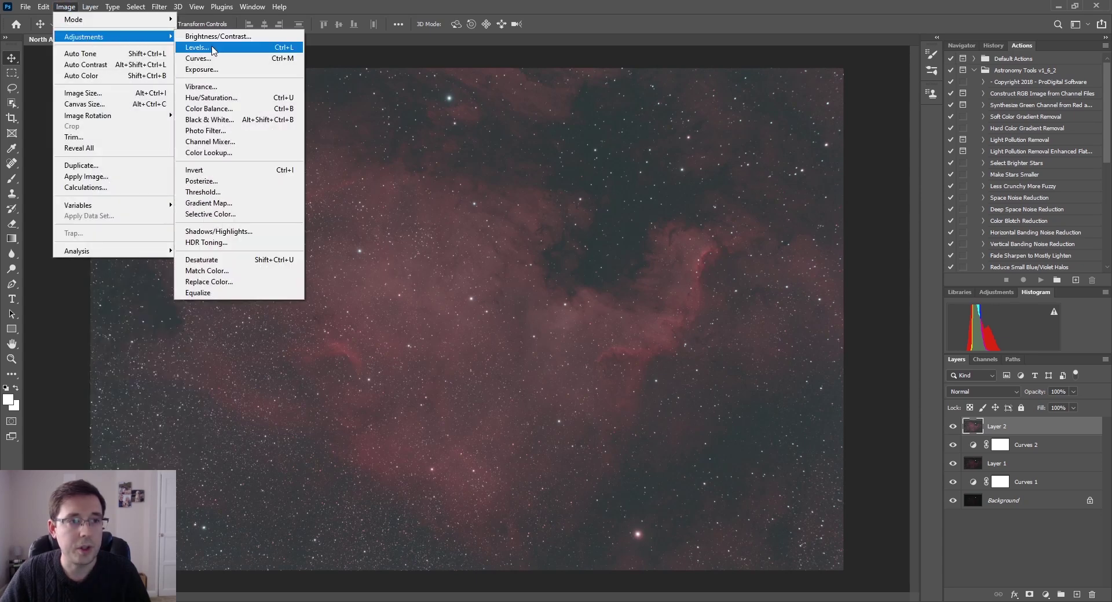
left_click(203, 48)
left_click(734, 294)
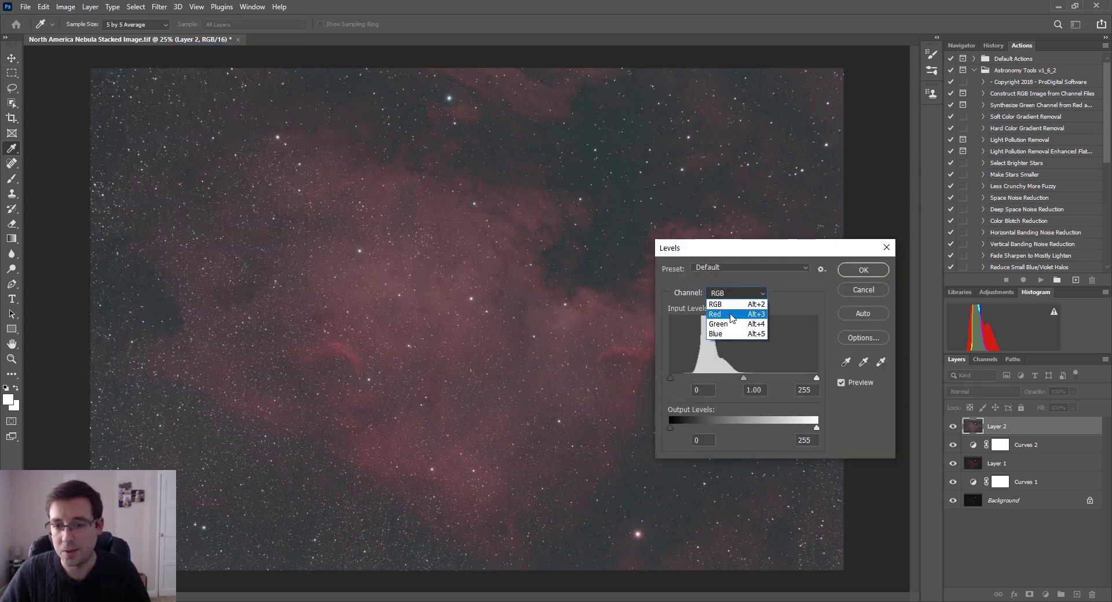
left_click(724, 310)
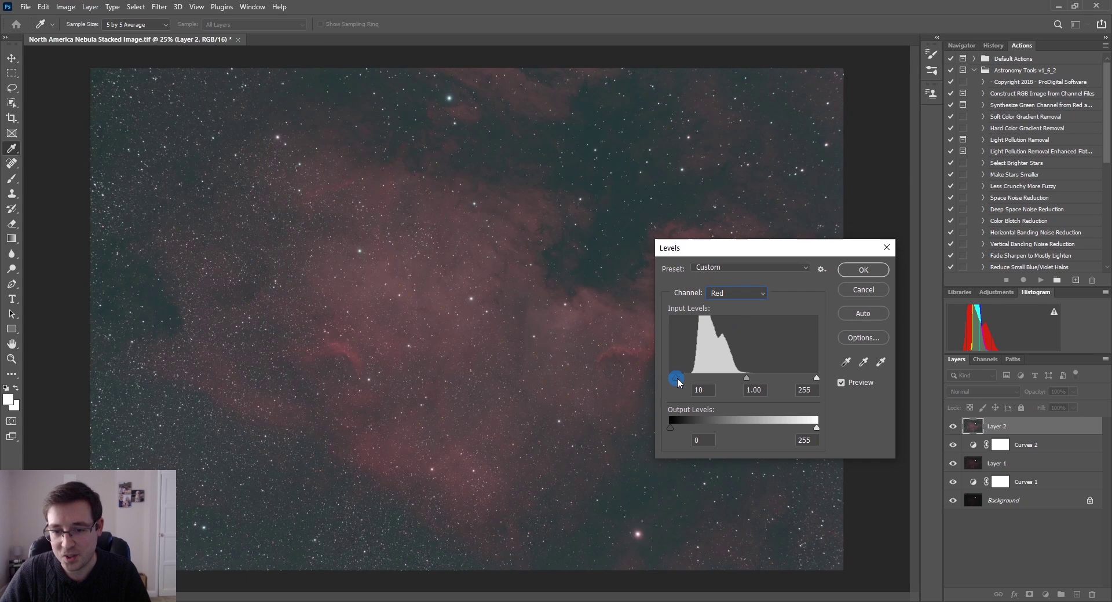
Step: Raise the Green black point to 25 and Blue to 20, then apply Levels
left_click(736, 293)
left_click(728, 323)
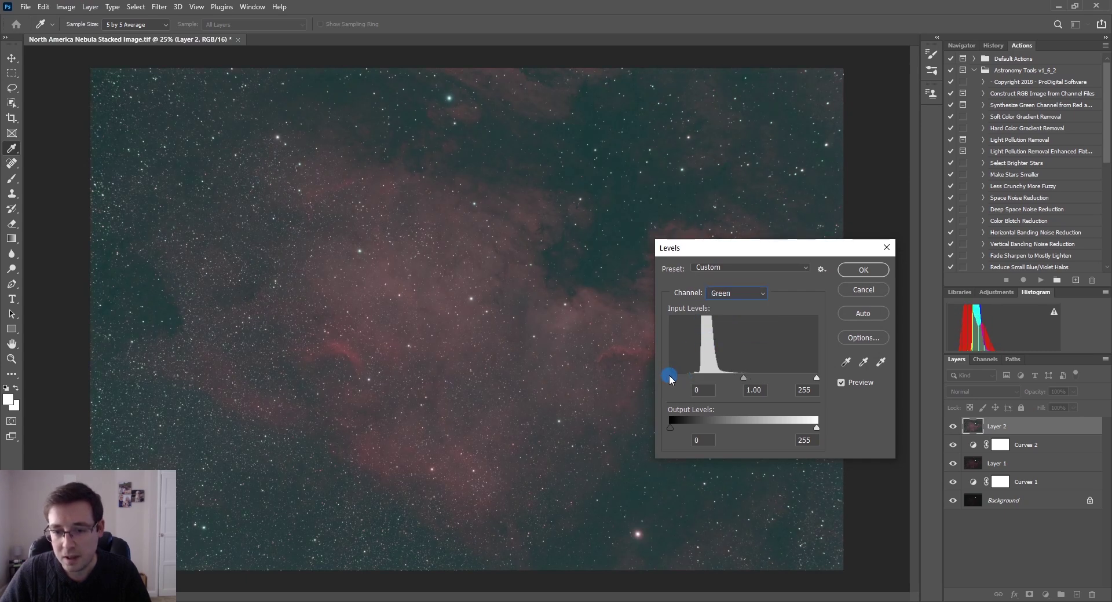
left_click_drag(677, 379, 685, 380)
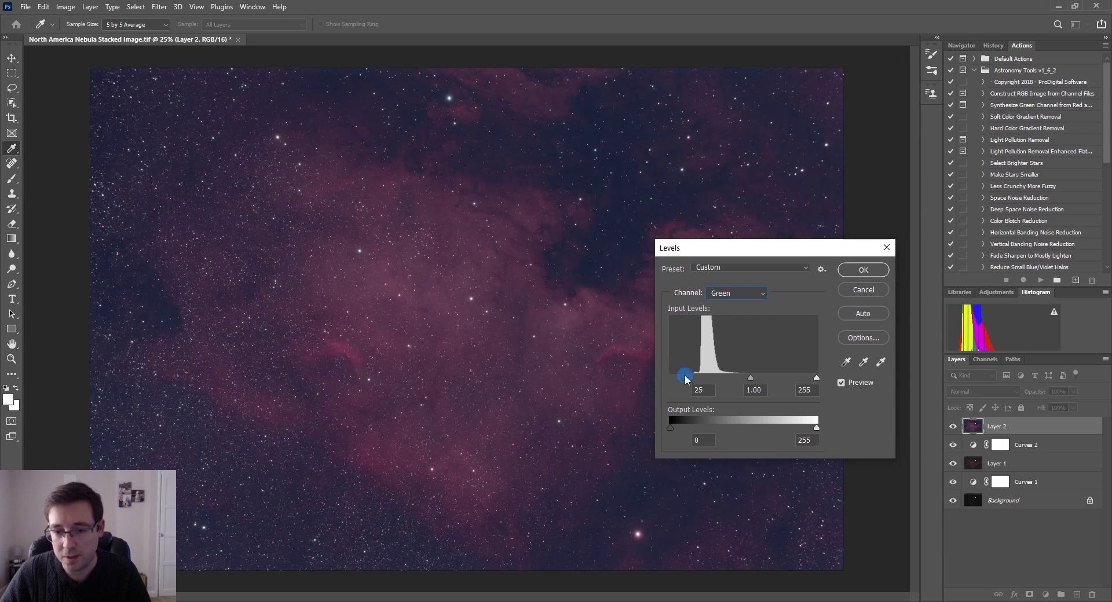
left_click(738, 294)
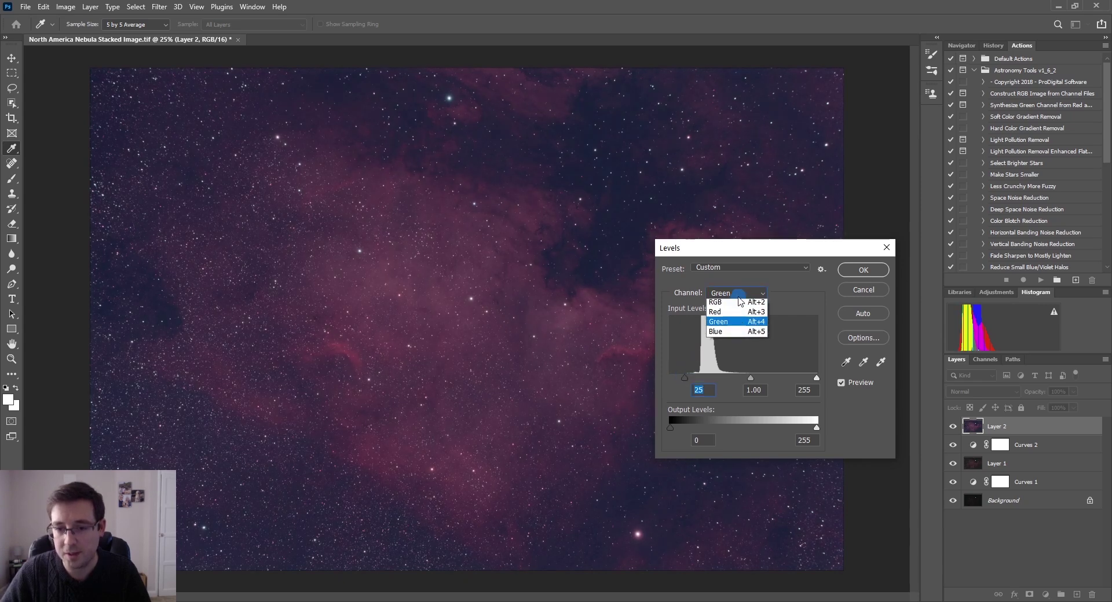
left_click(739, 331)
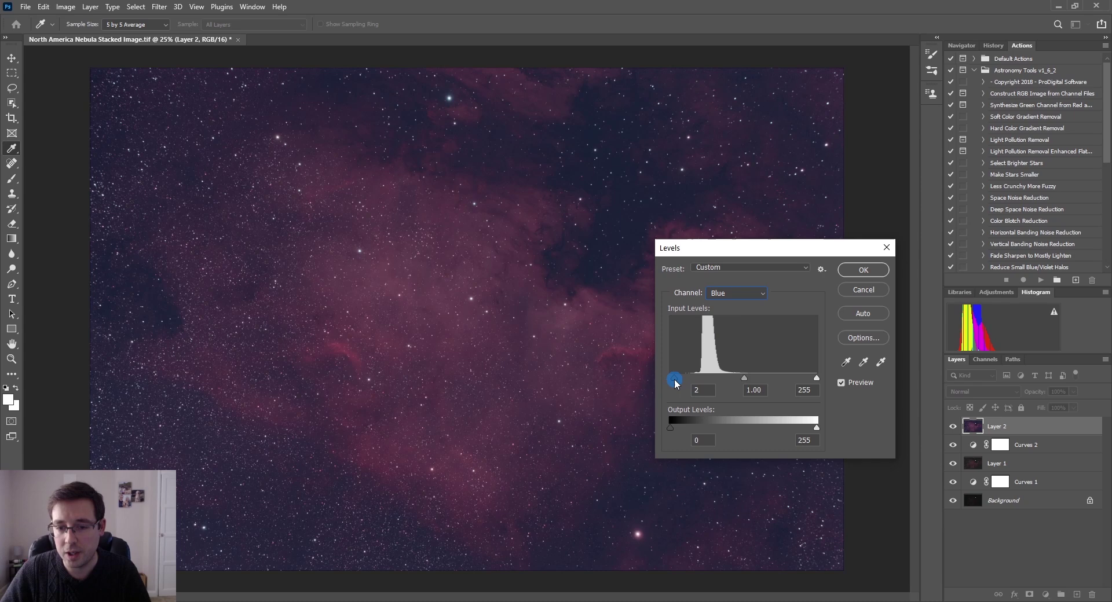
left_click_drag(675, 383, 680, 383)
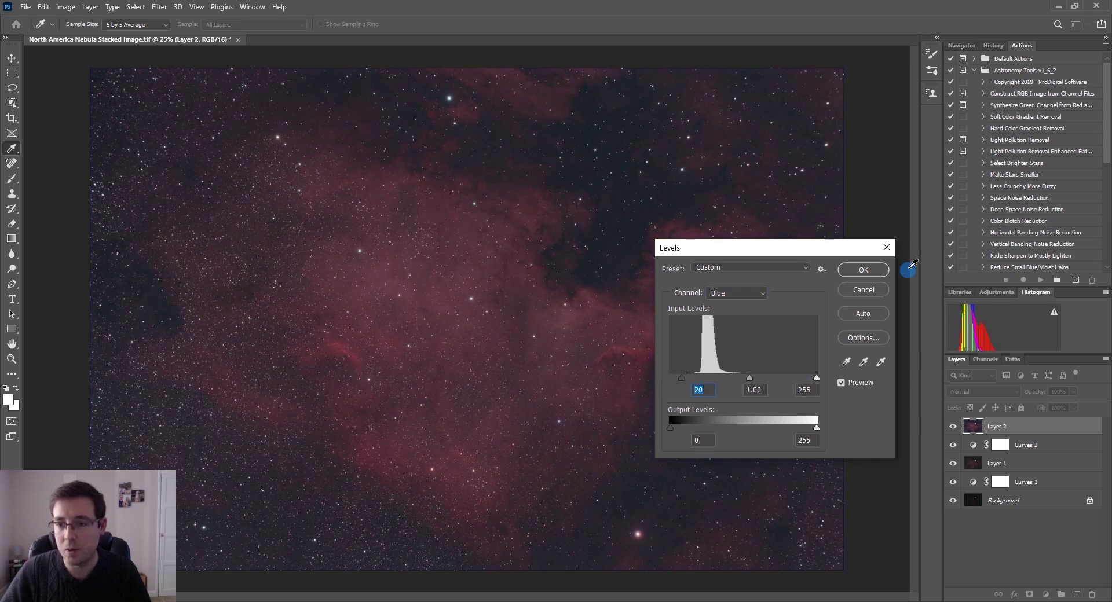
left_click(869, 271)
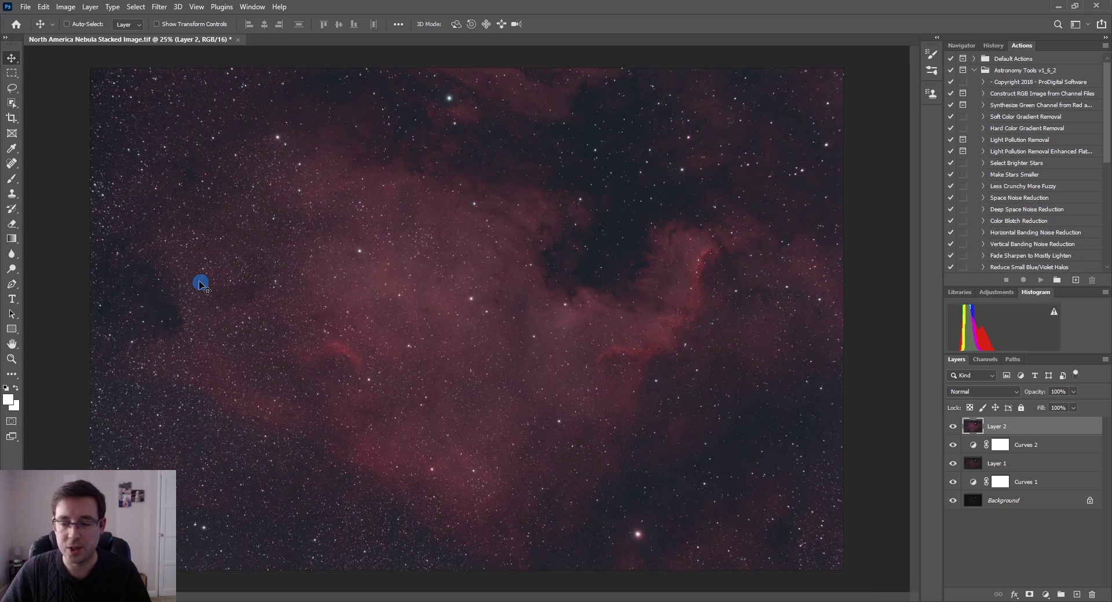
Step: Add a Curves 3 layer with two points lifted upward to brighten faint nebulosity
left_click(90, 7)
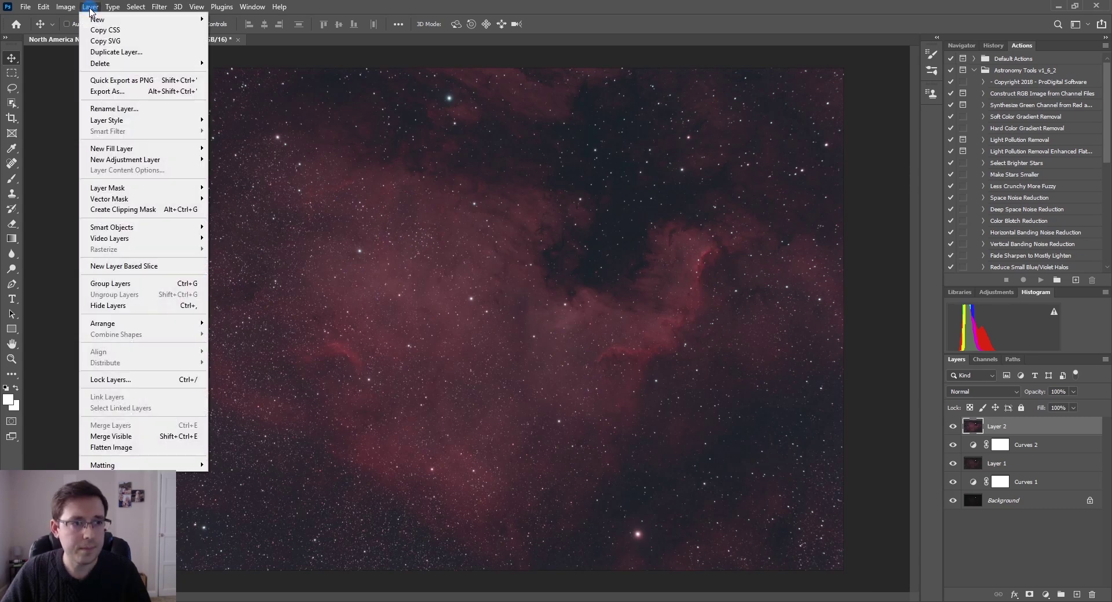
mouse_move(157, 165)
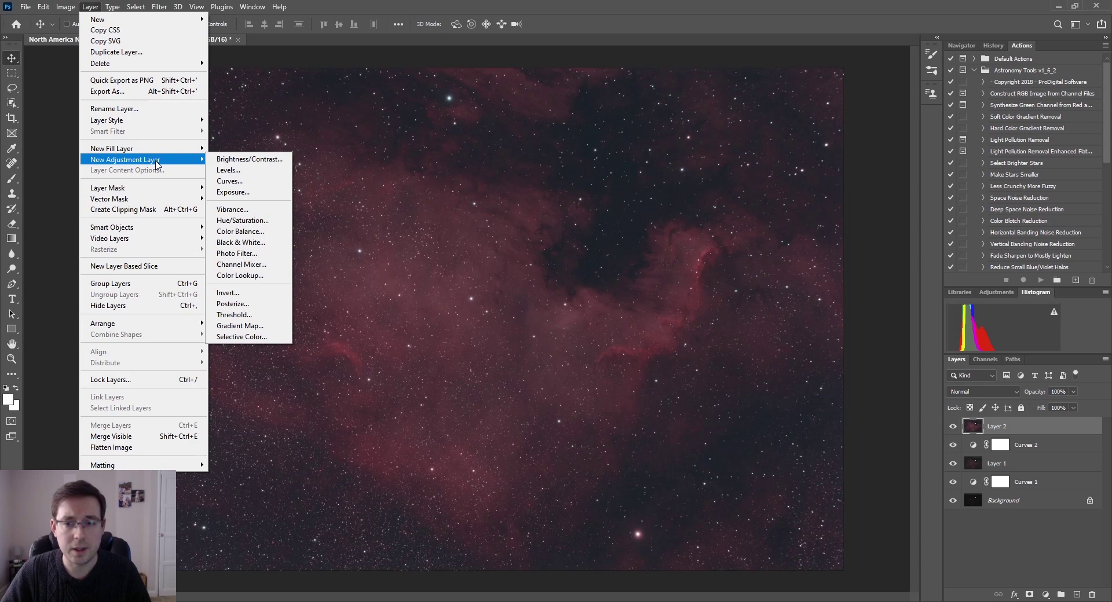
left_click(229, 181)
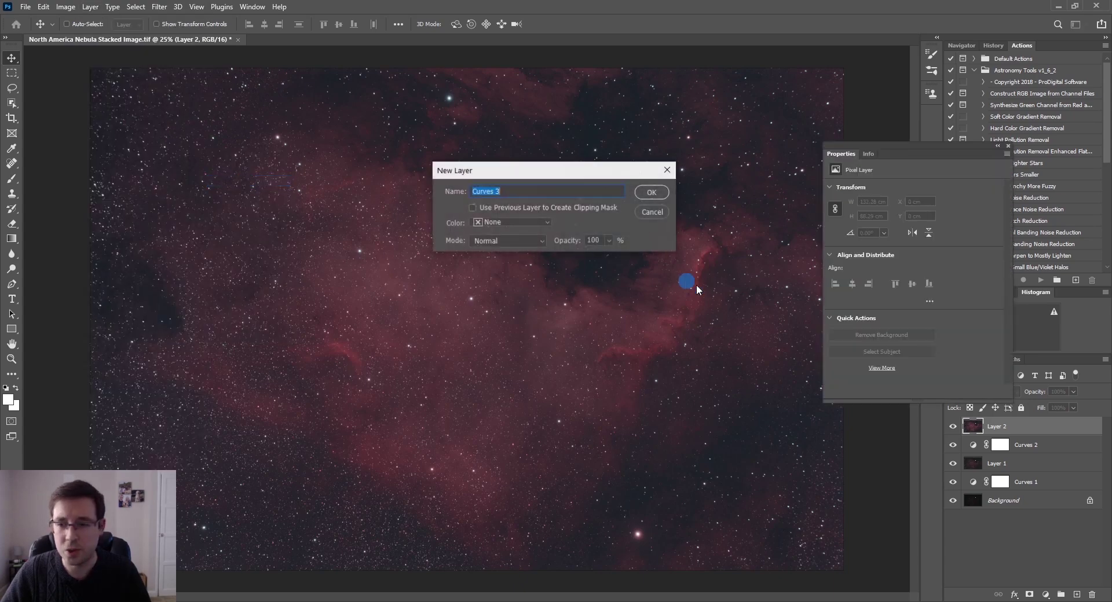
left_click(651, 192)
left_click_drag(907, 312, 873, 326)
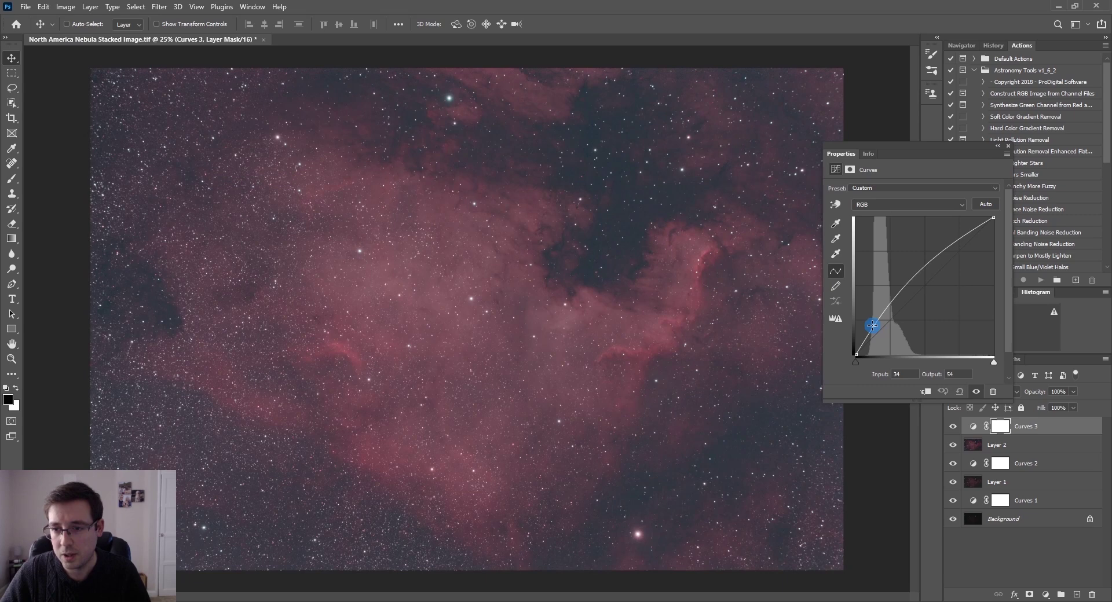
left_click_drag(927, 265, 930, 266)
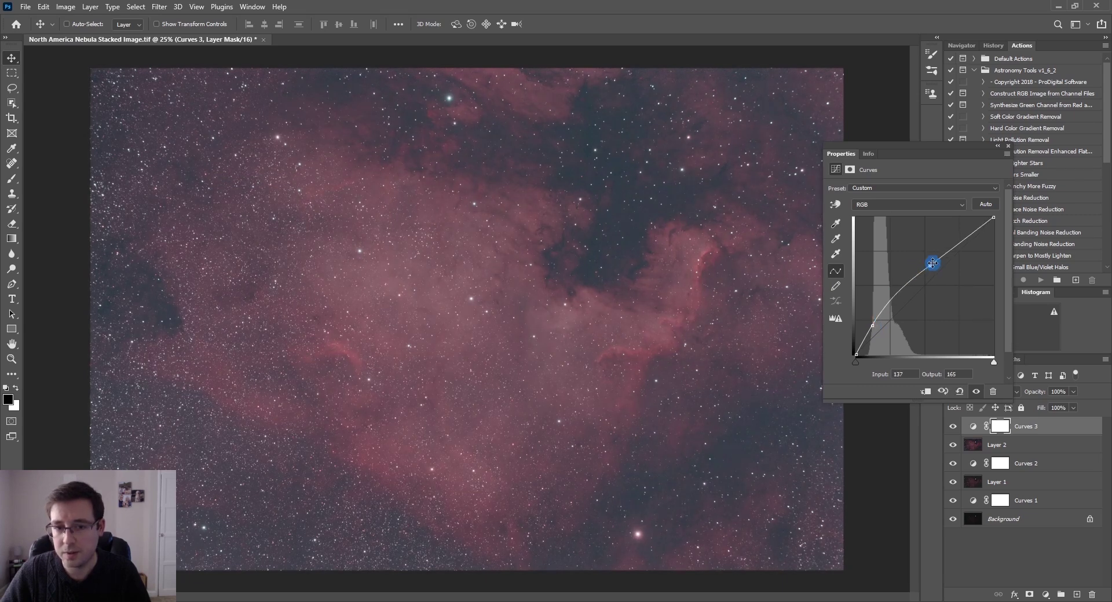
left_click(1008, 148)
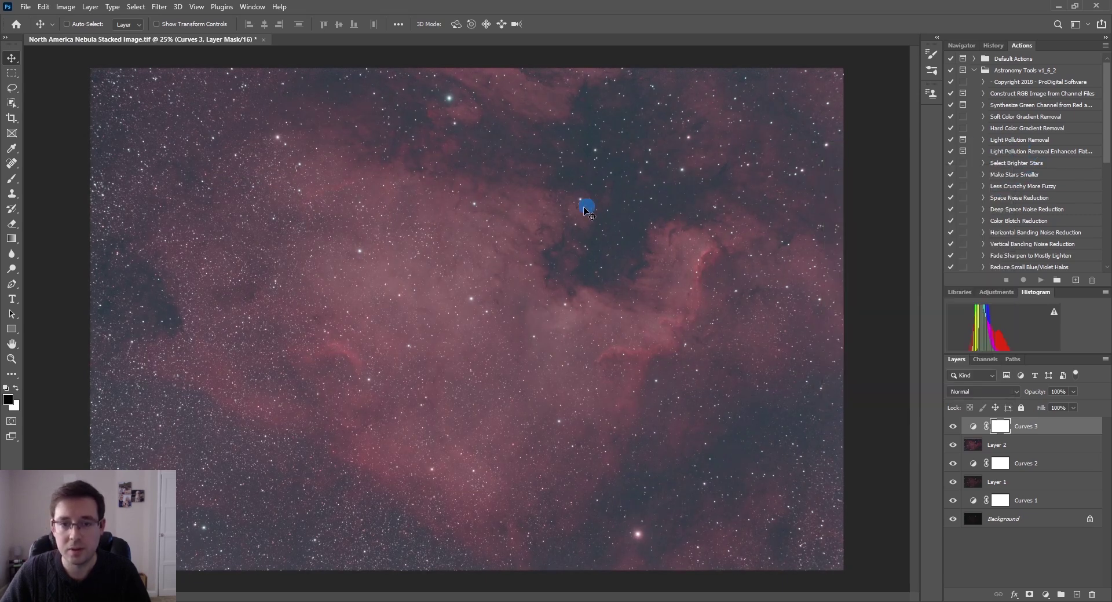
Step: Stamp visible layers onto a new Layer 3 and raise its Red black point in Levels
key("ctrl+alt+shift+e")
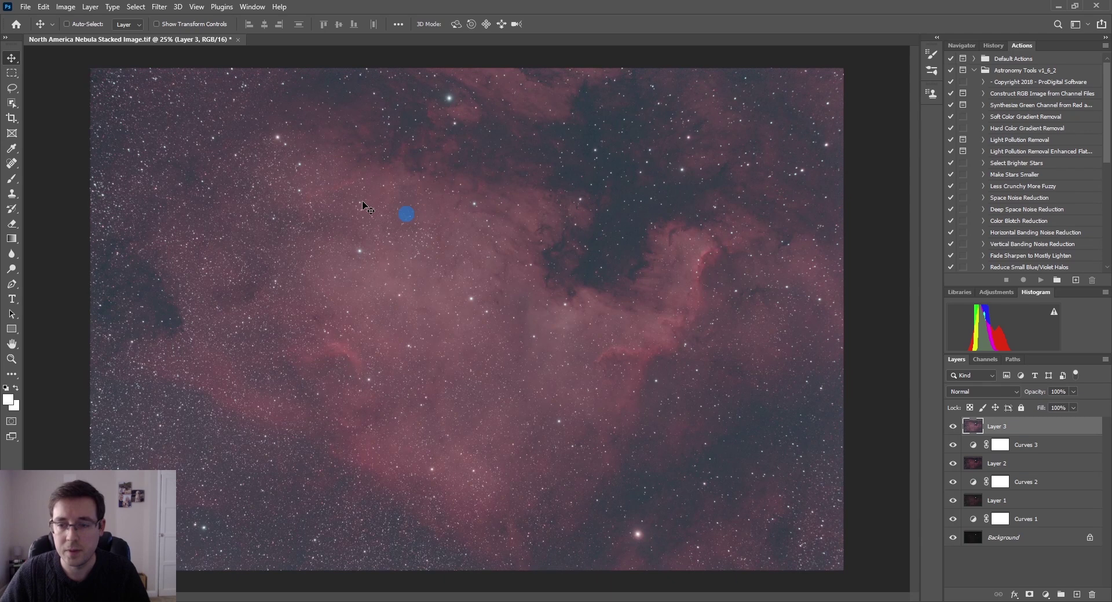
left_click(65, 6)
mouse_move(130, 38)
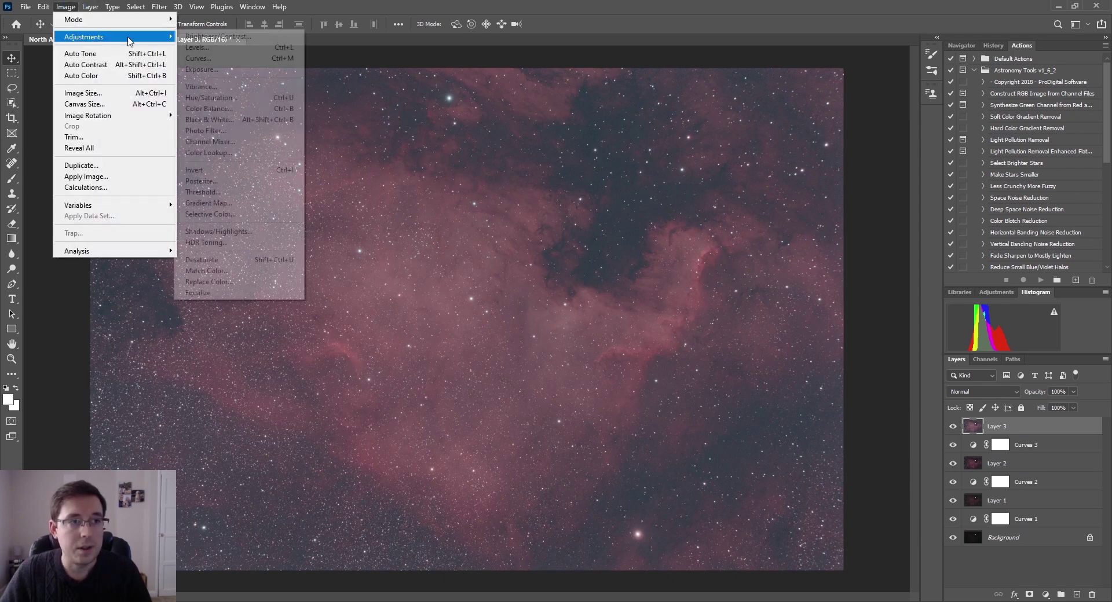
left_click(194, 47)
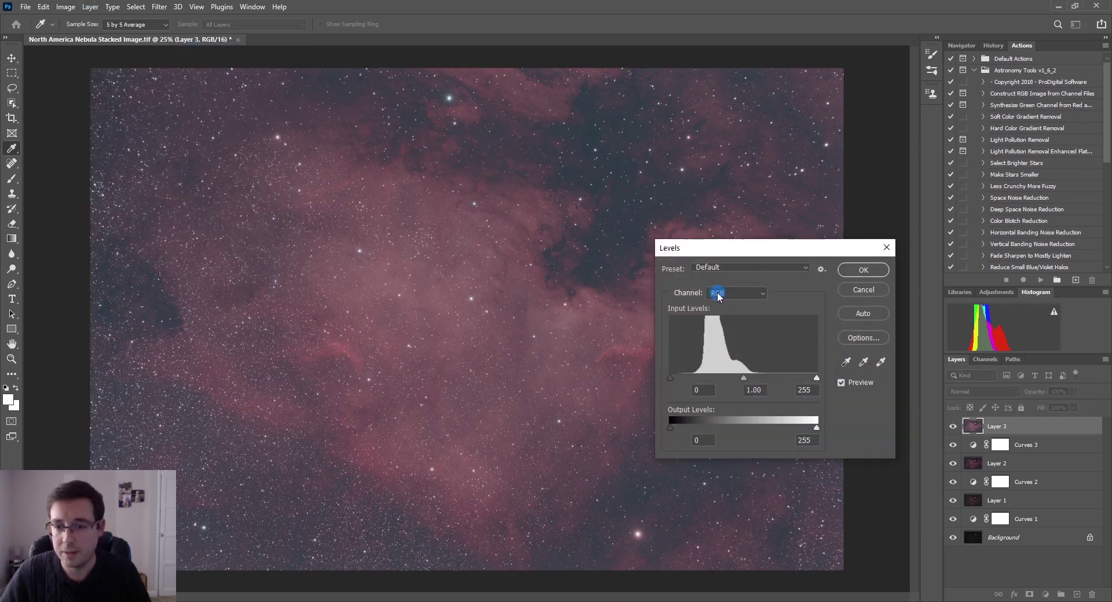
left_click(721, 293)
left_click(727, 314)
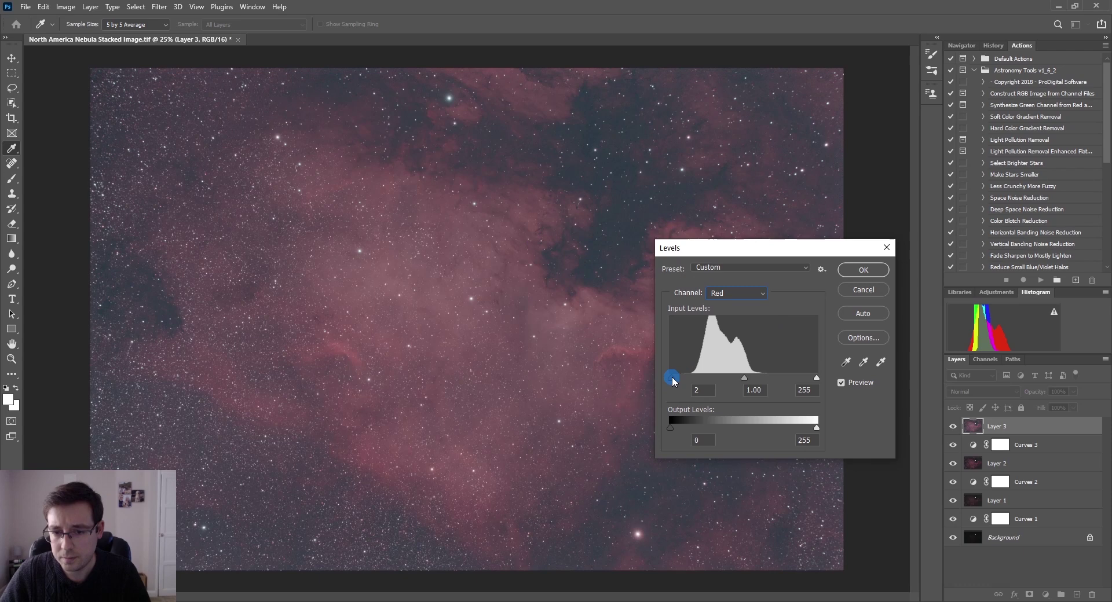
left_click_drag(672, 380, 678, 380)
Step: Raise the Green black point and the Blue black point to 28, then apply Levels
left_click(732, 293)
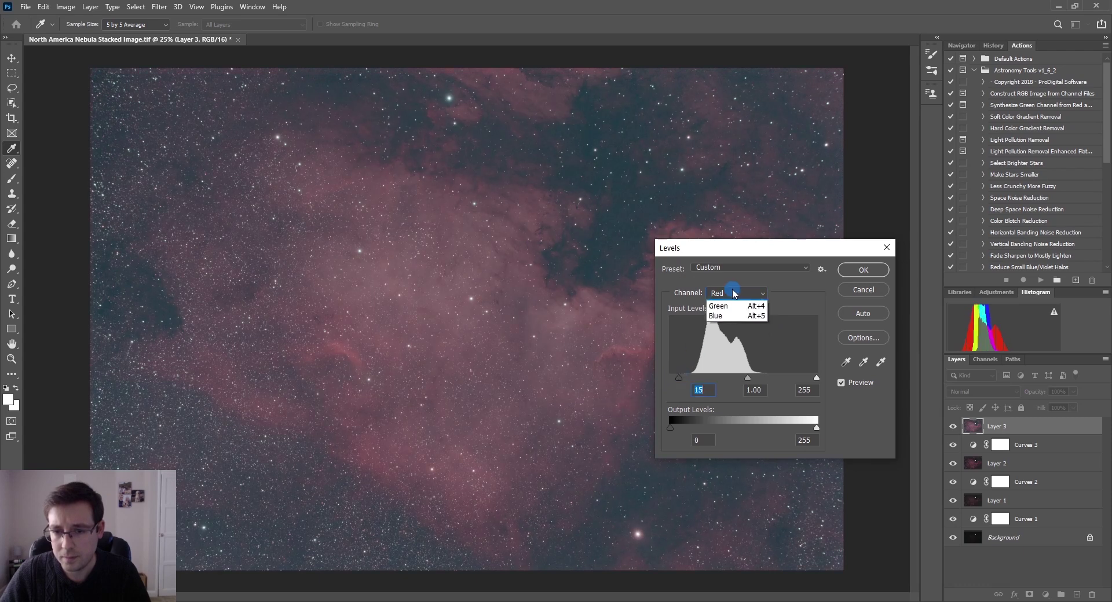
left_click(727, 315)
left_click_drag(672, 381, 684, 380)
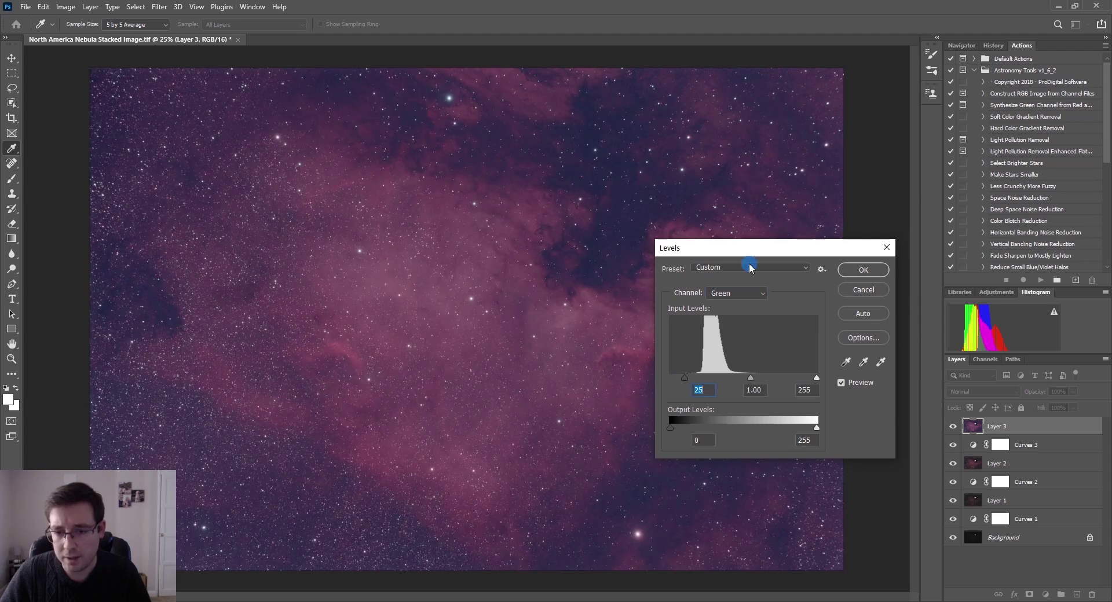
left_click(739, 293)
left_click(729, 328)
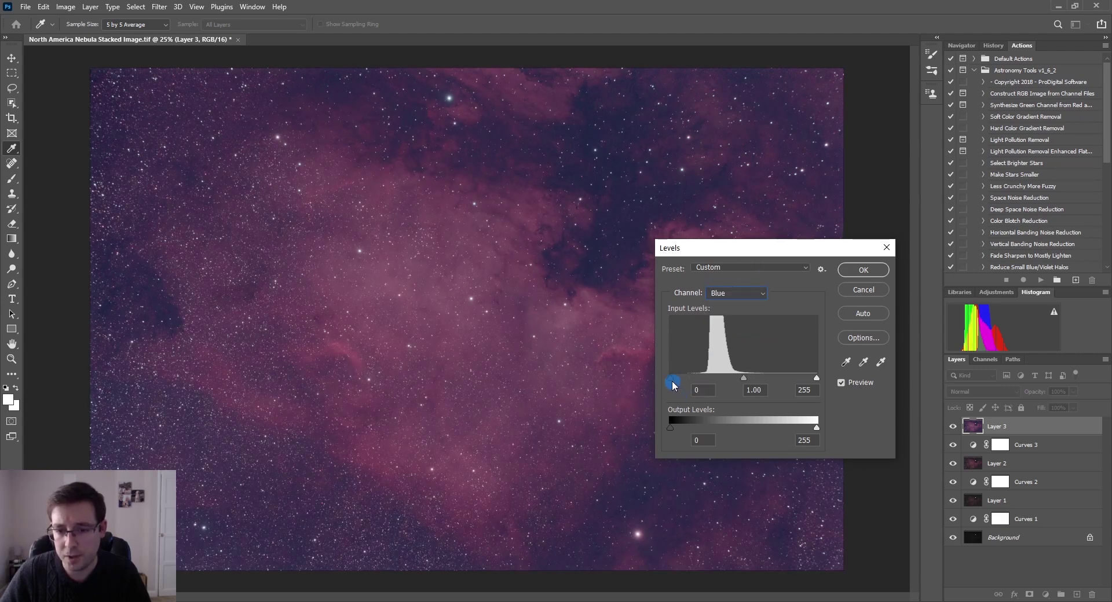
left_click_drag(681, 381, 687, 381)
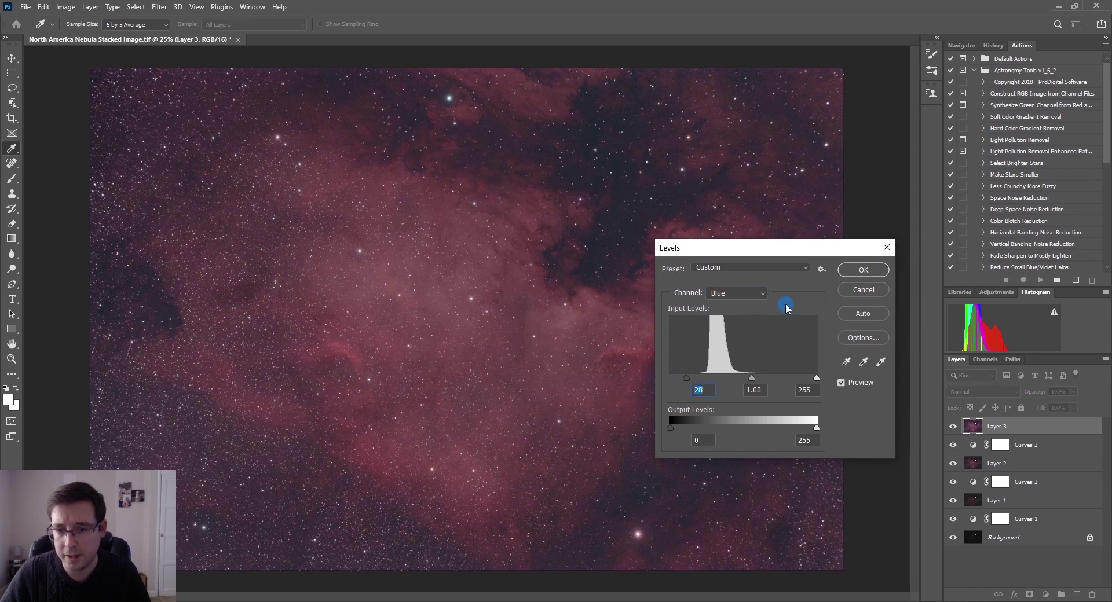
left_click(873, 271)
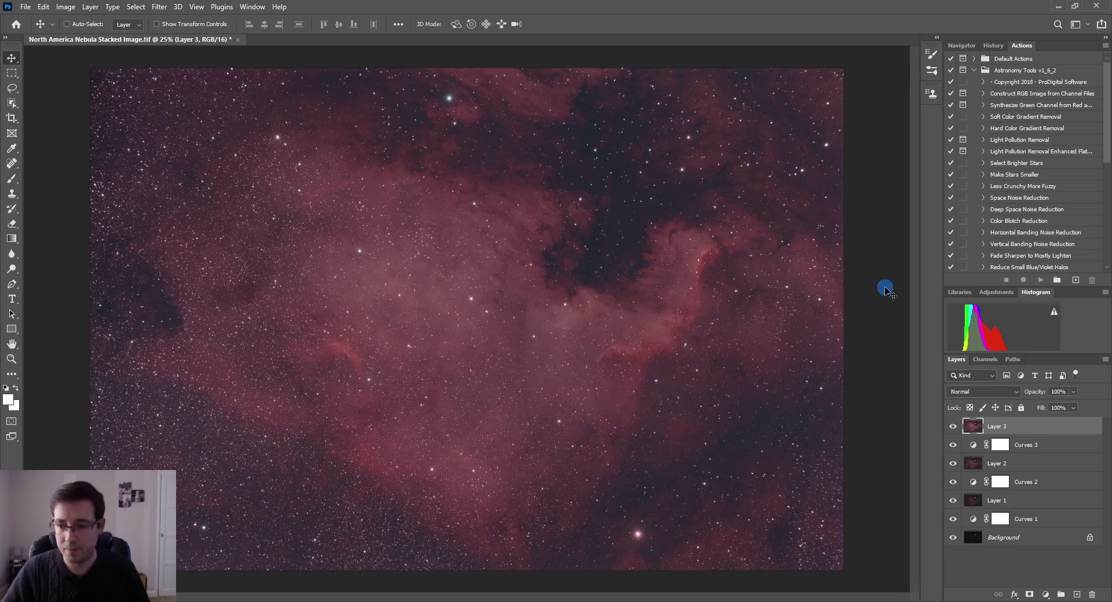
Step: Stamp the visible image into Layer 4 and select its Highlights with Color Range at range about 152
key("ctrl+j")
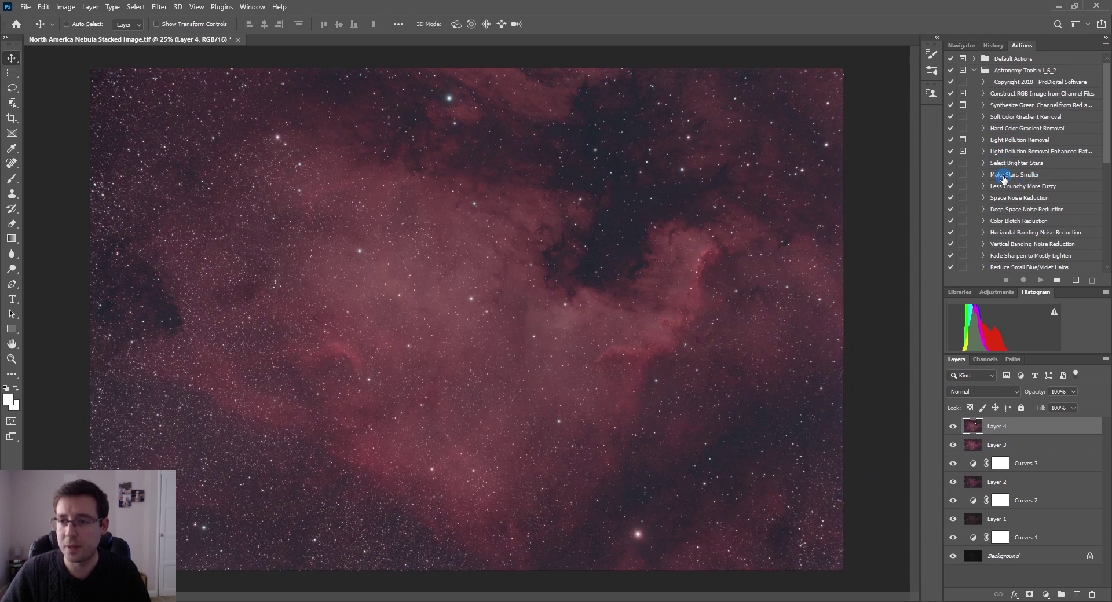
left_click(162, 9)
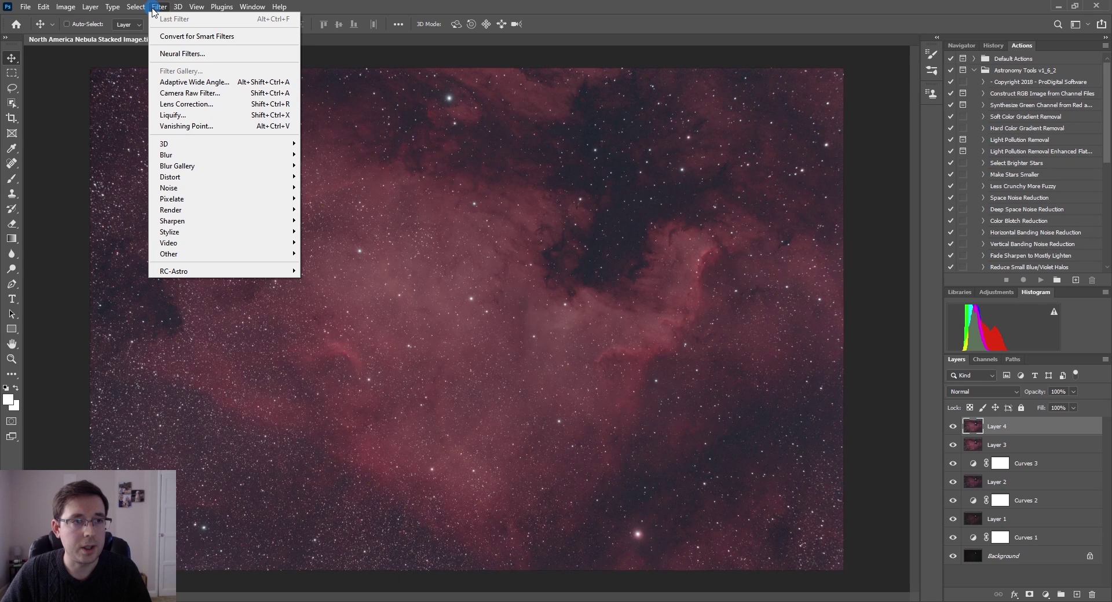
mouse_move(138, 8)
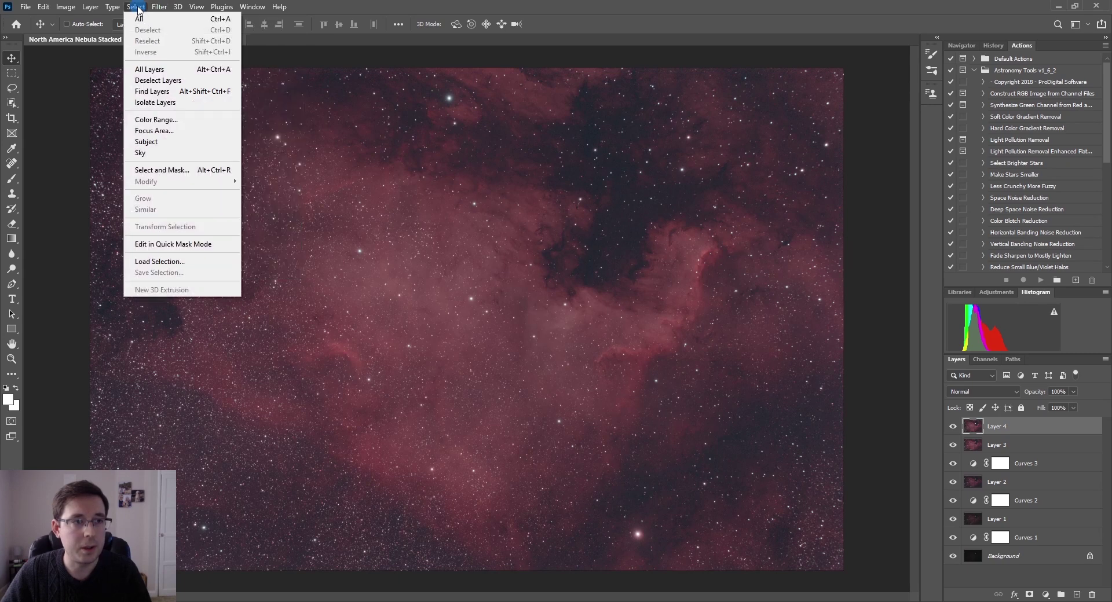
left_click(156, 120)
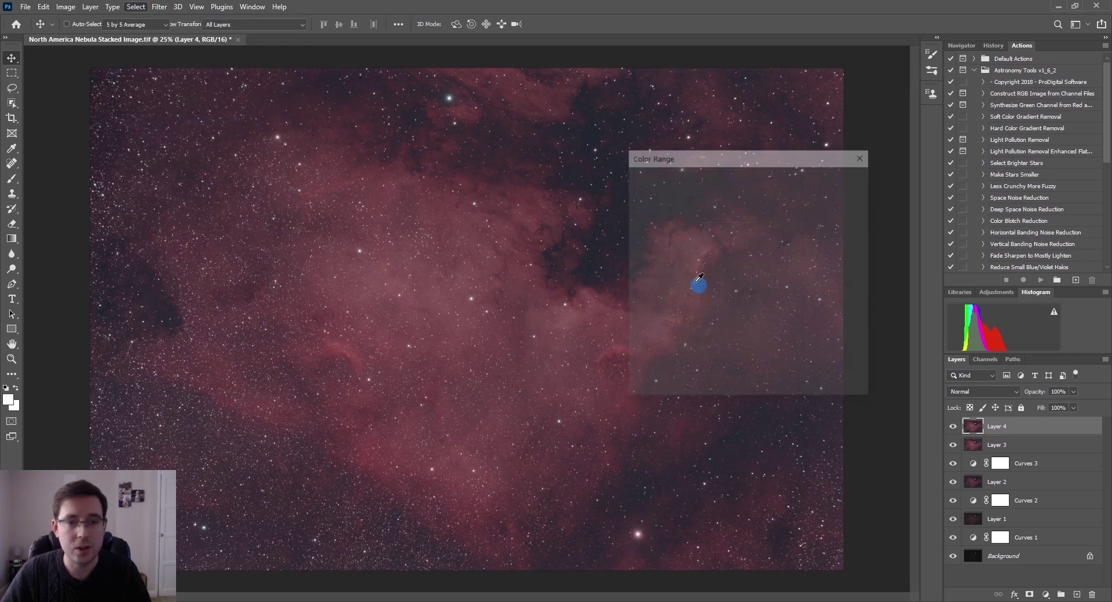
left_click(765, 176)
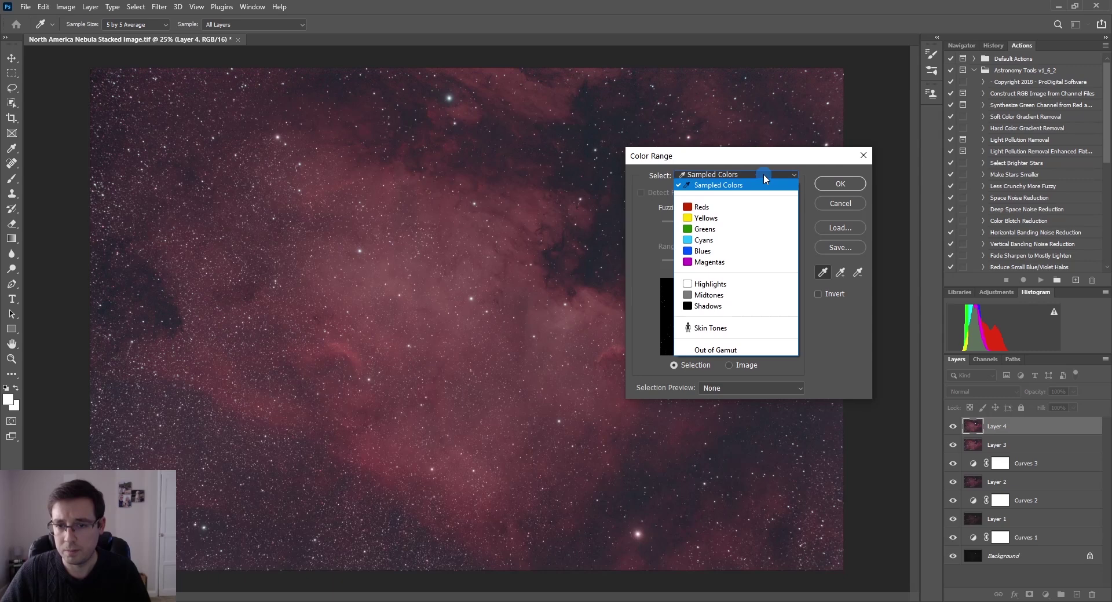
left_click(704, 281)
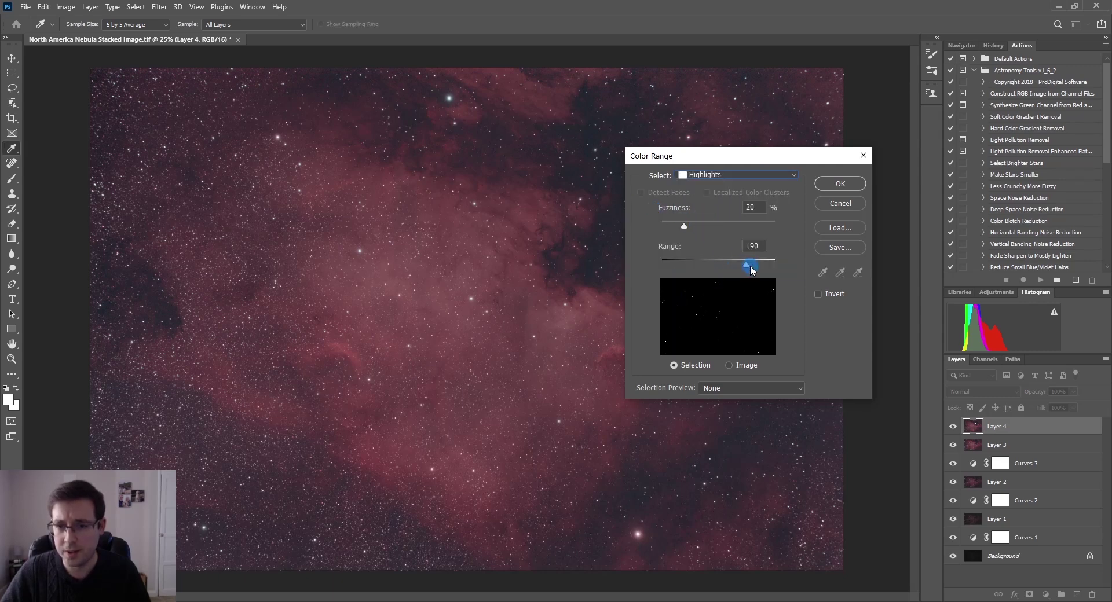
mouse_move(746, 266)
left_mouse_down()
mouse_move(712, 271)
mouse_move(731, 270)
left_mouse_up()
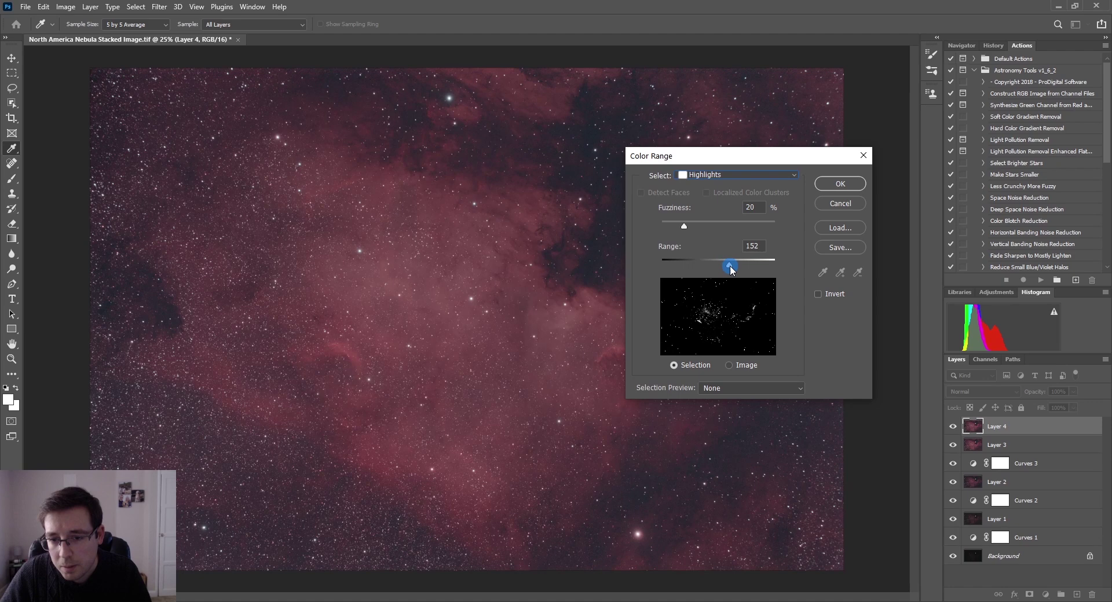
left_click(840, 183)
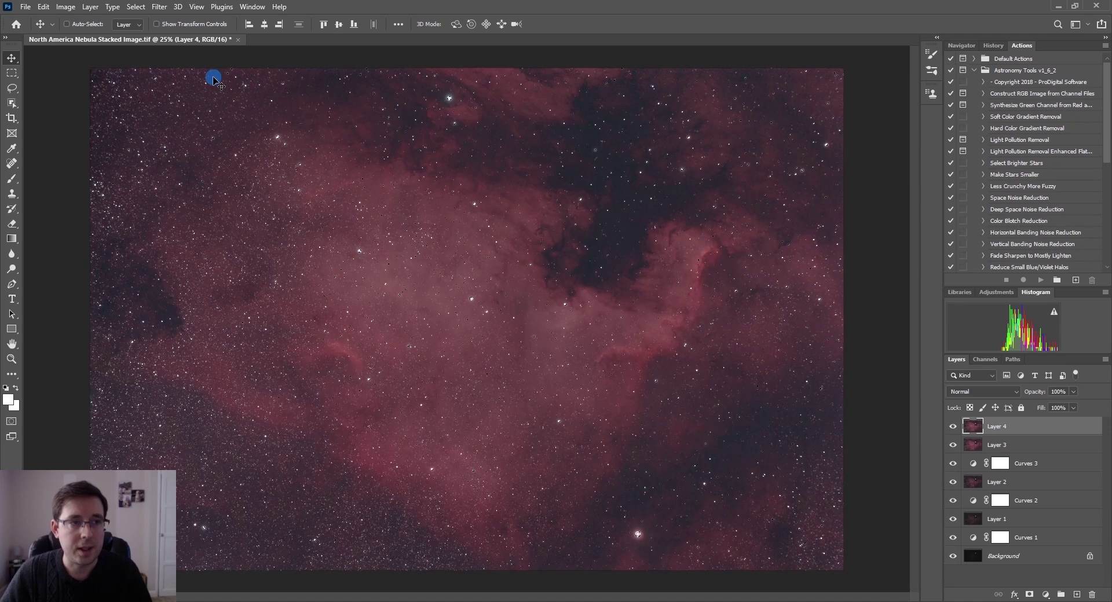
Step: Shrink the selected stars with a Minimum filter of radius 2, preserving Roundness
left_click(161, 7)
mouse_move(278, 253)
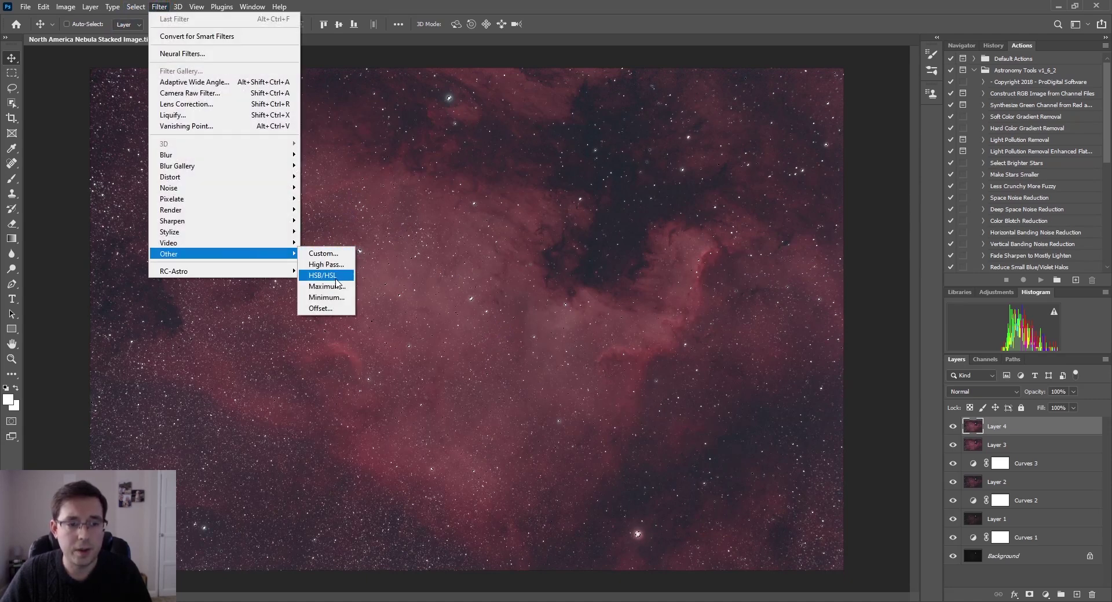
left_click(326, 297)
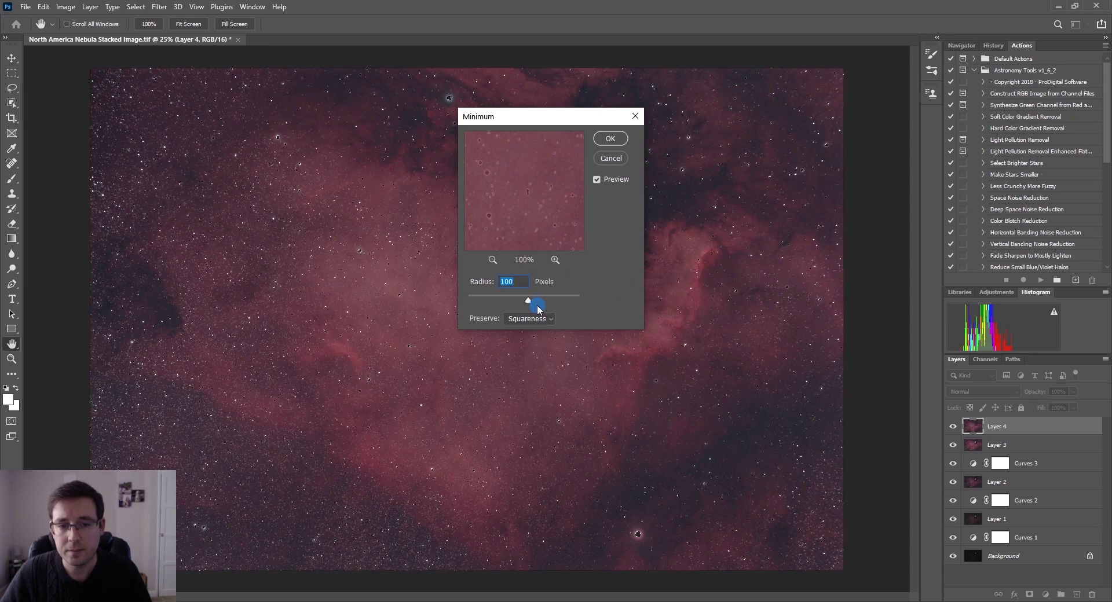
left_click(530, 320)
left_click(526, 334)
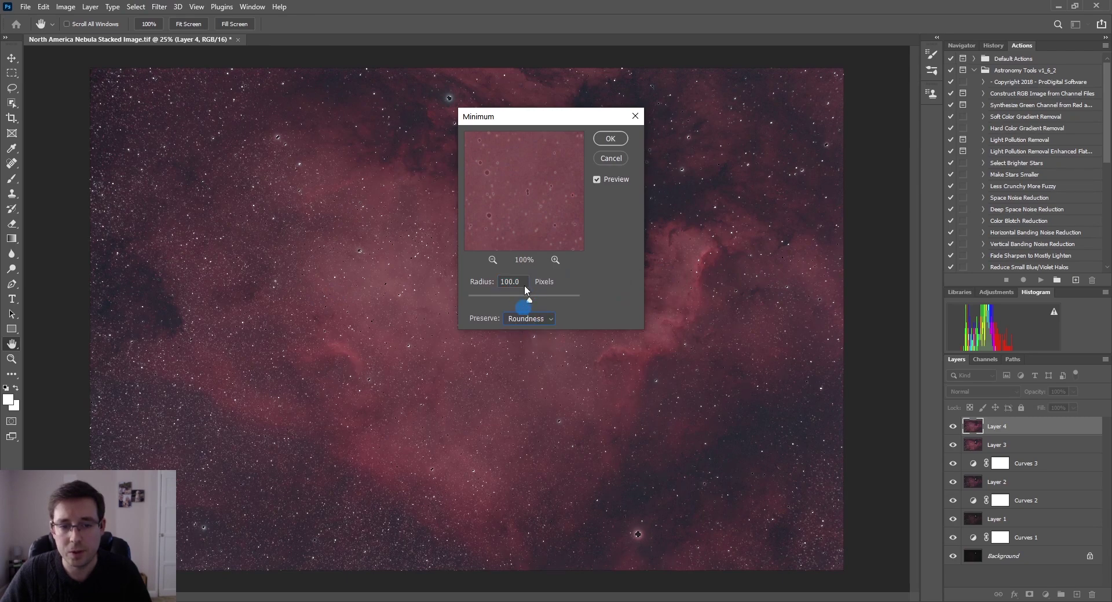
left_click_drag(516, 280, 546, 284)
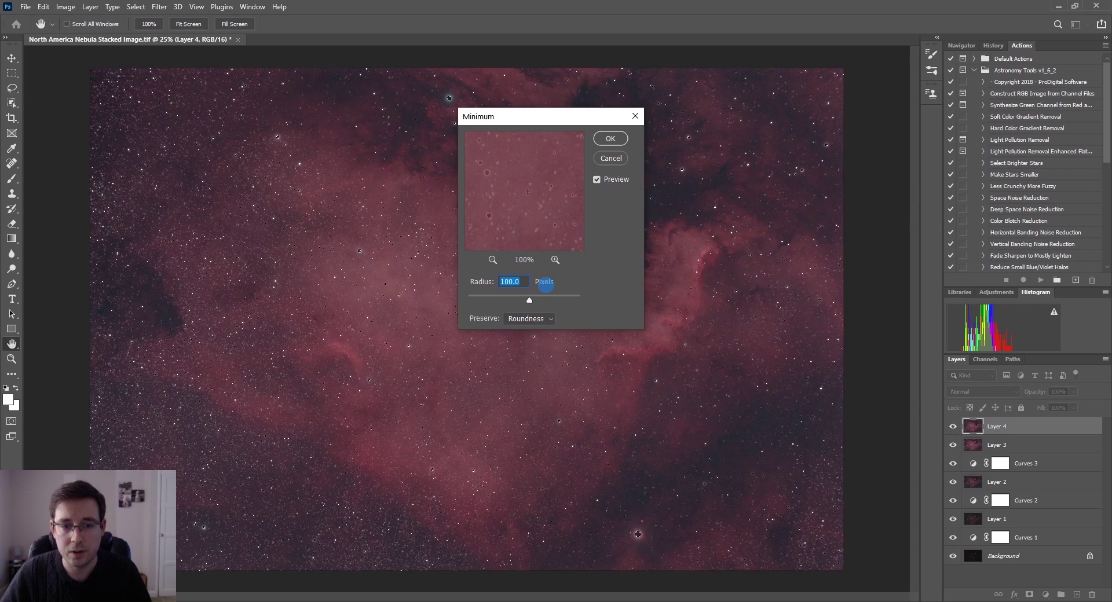
type("2")
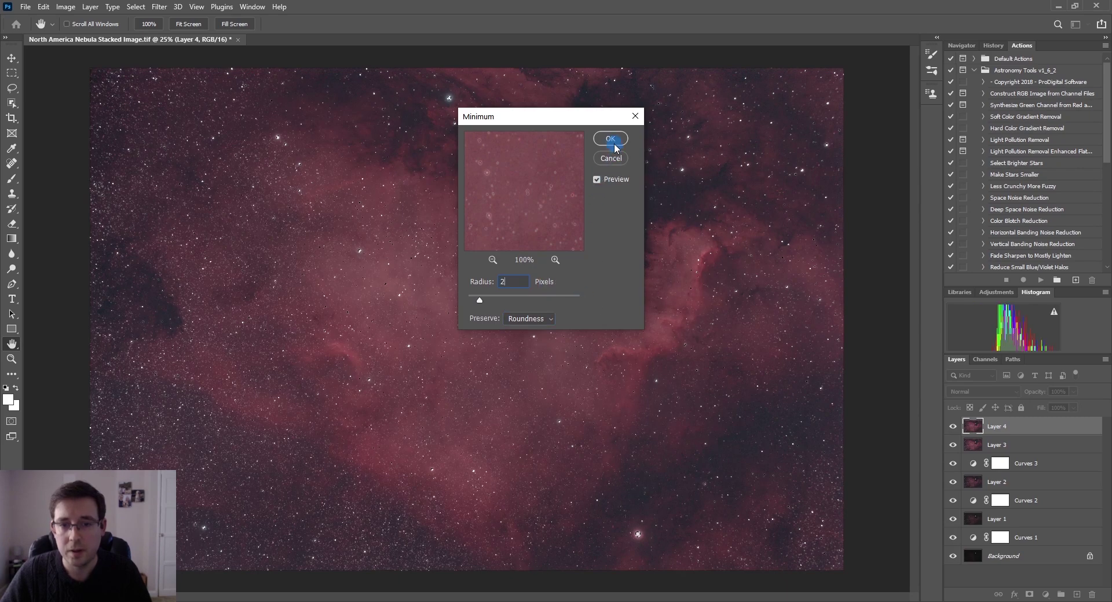
left_click(612, 139)
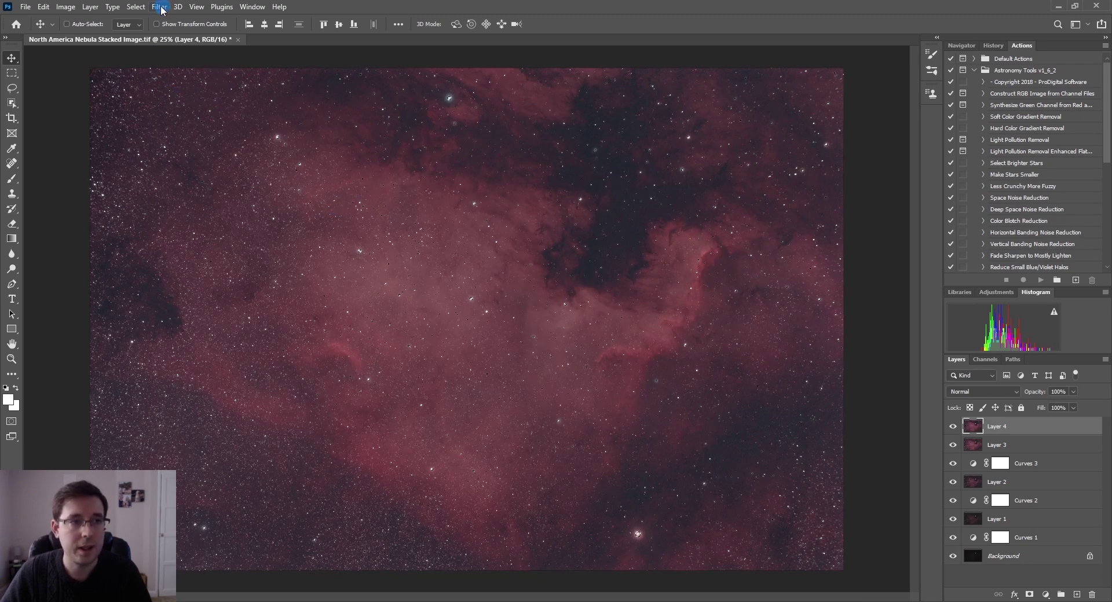
Step: Deselect, compare Layer 4 on and off, then set its opacity to 66%
left_click(137, 7)
left_click(173, 30)
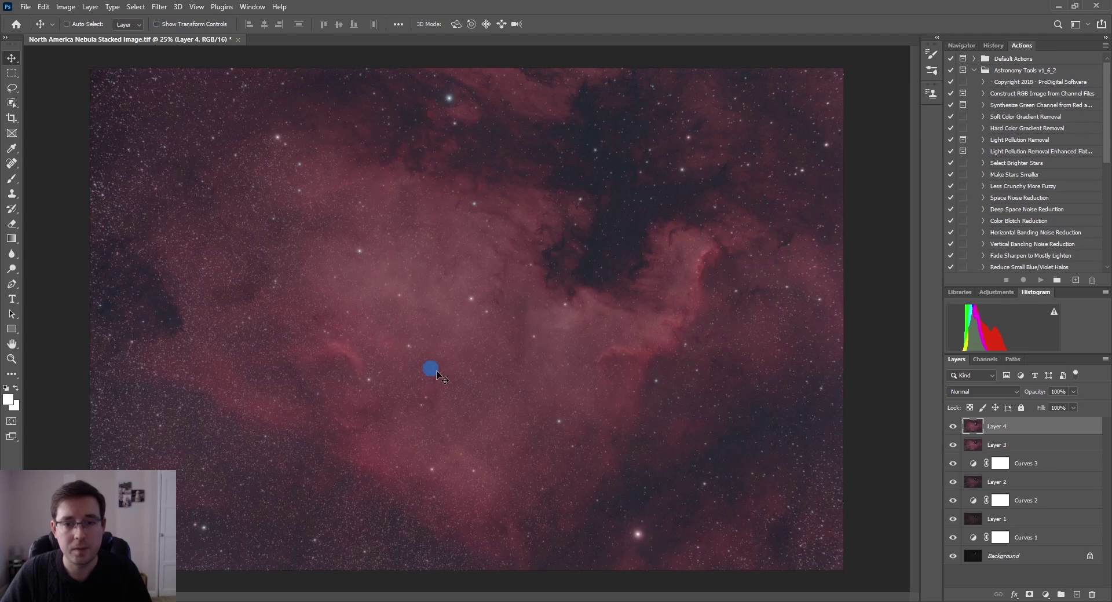
left_click(953, 426)
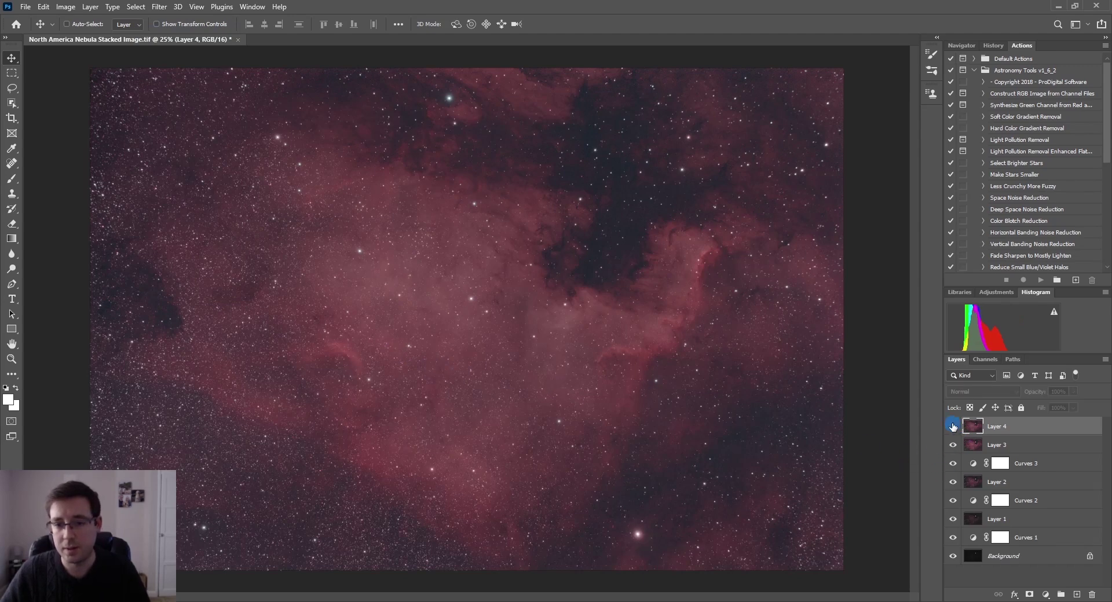
left_click(953, 426)
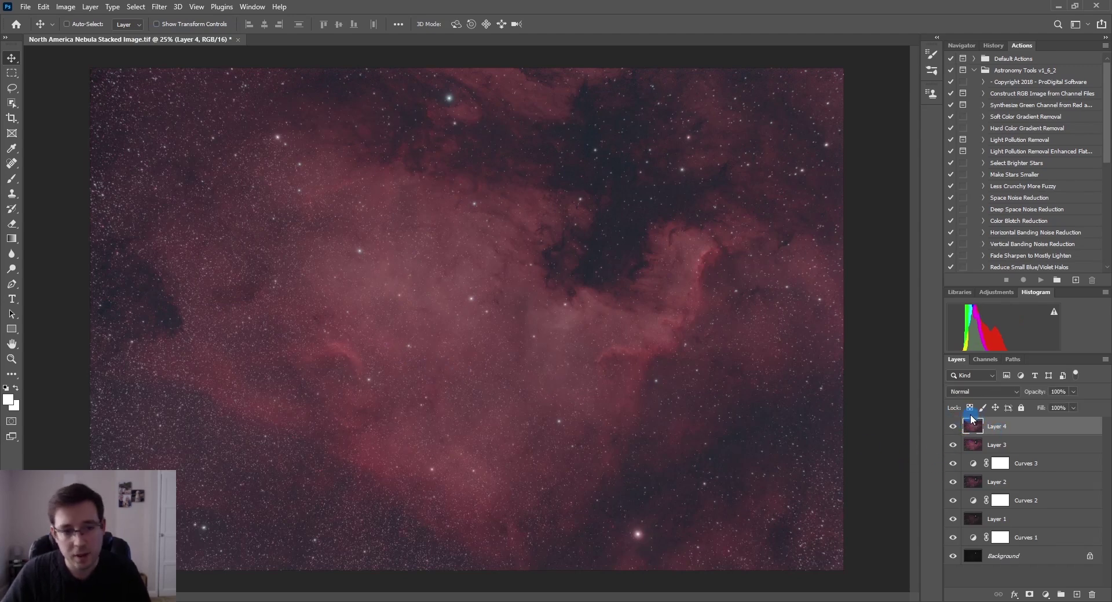
left_click(1058, 393)
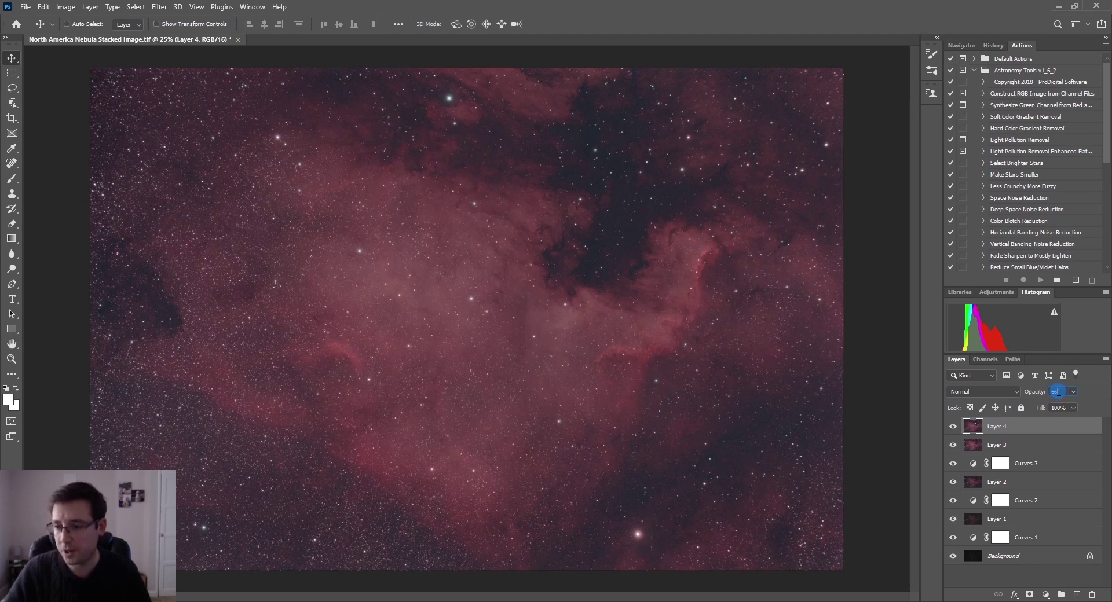
type("66")
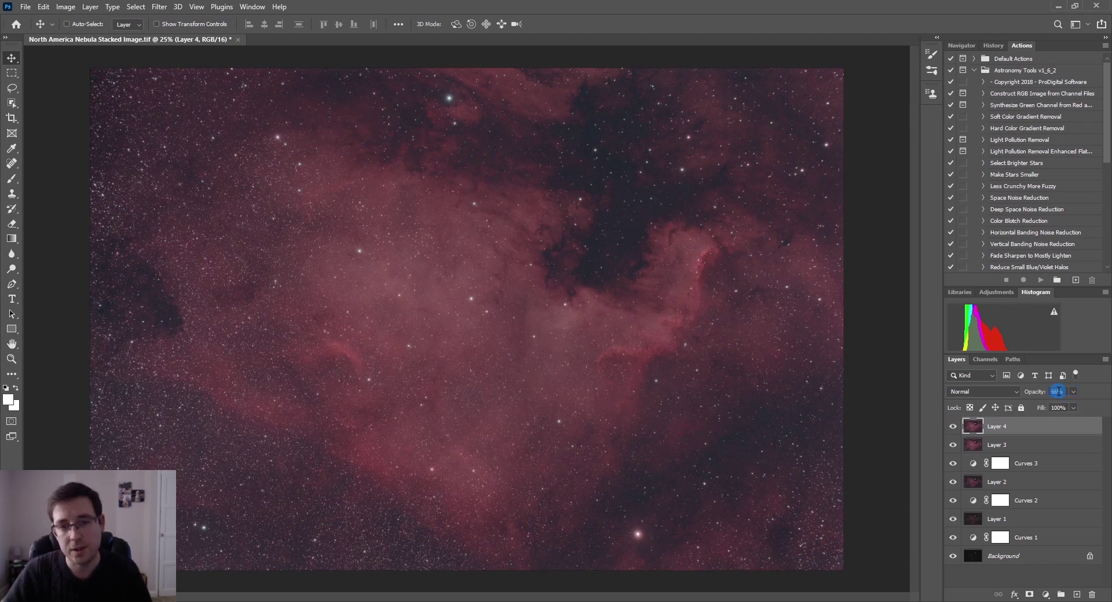
key("Return")
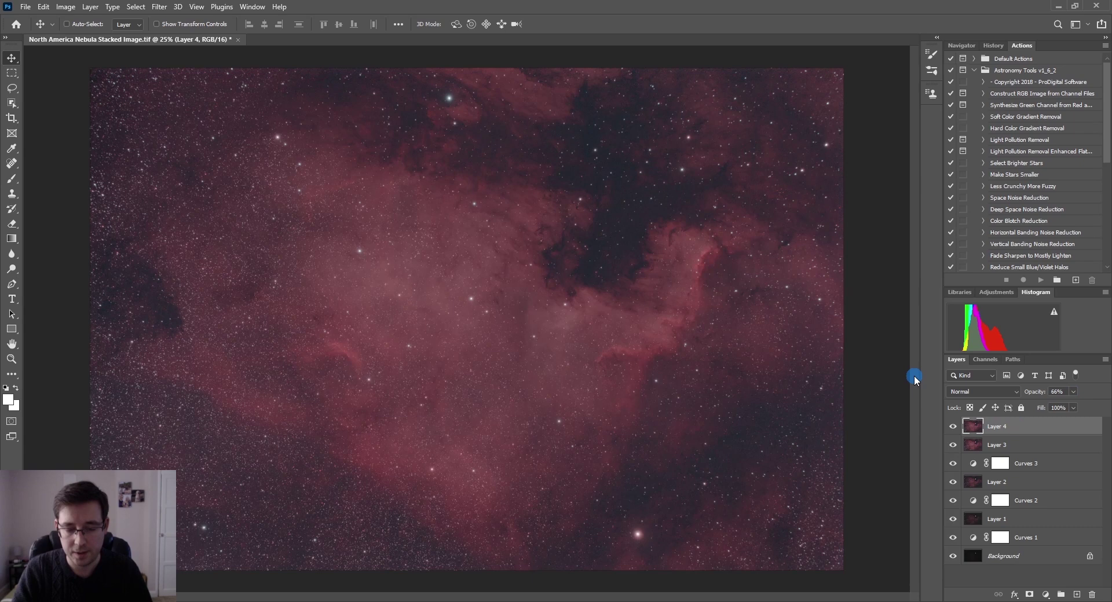
Step: Nudge the Red, Green and Blue black points up in Levels, then stamp the visible image into Layer 5
left_click(64, 8)
mouse_move(119, 40)
left_click(204, 51)
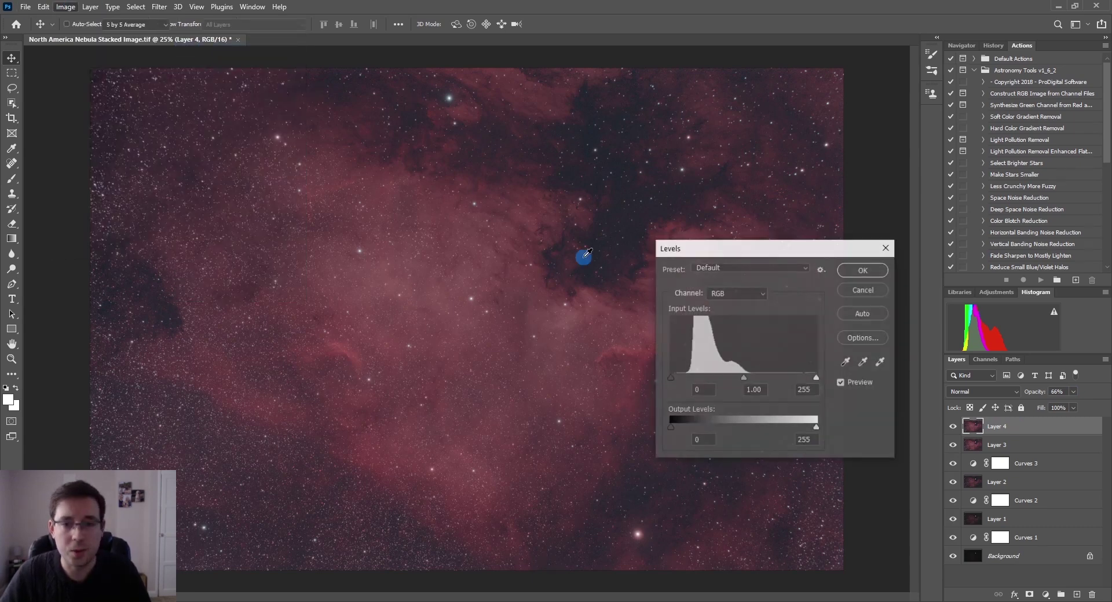
left_click(748, 293)
left_click(741, 315)
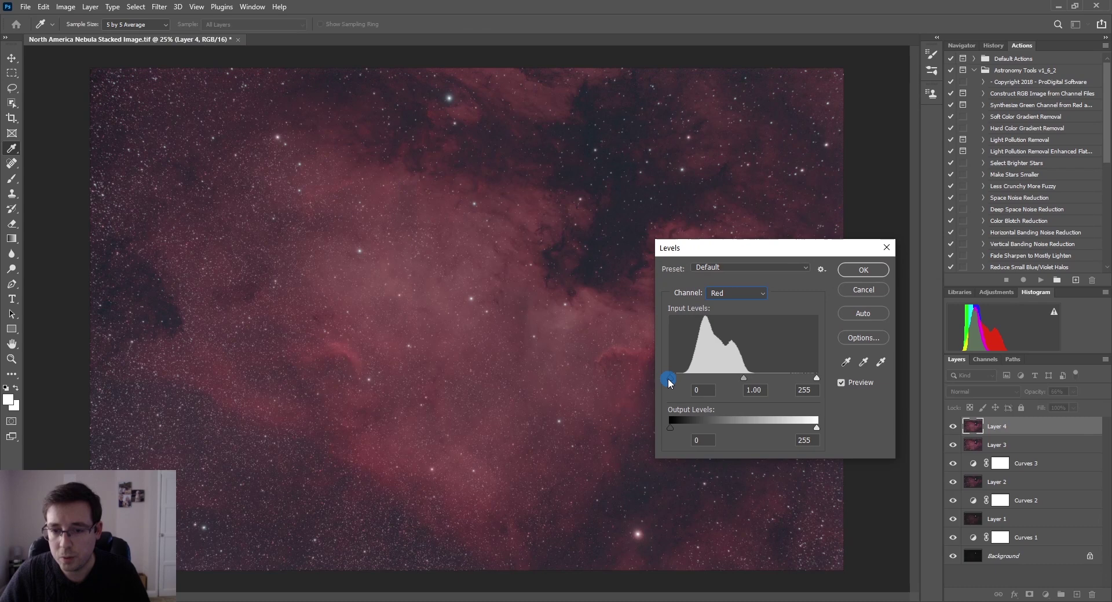
left_click(719, 294)
left_click(721, 317)
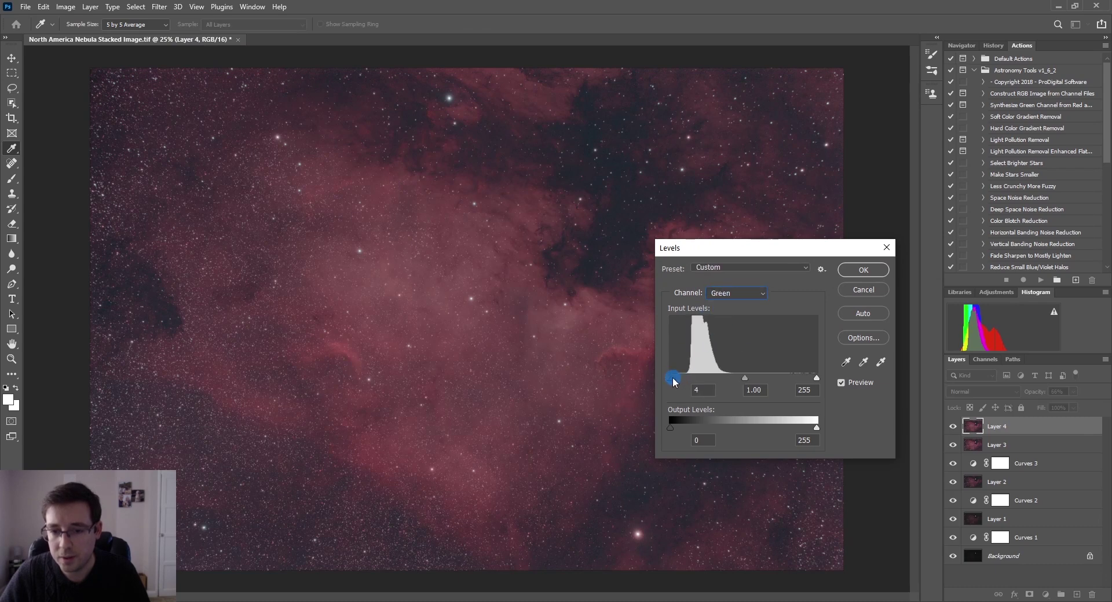
left_click_drag(675, 381, 678, 380)
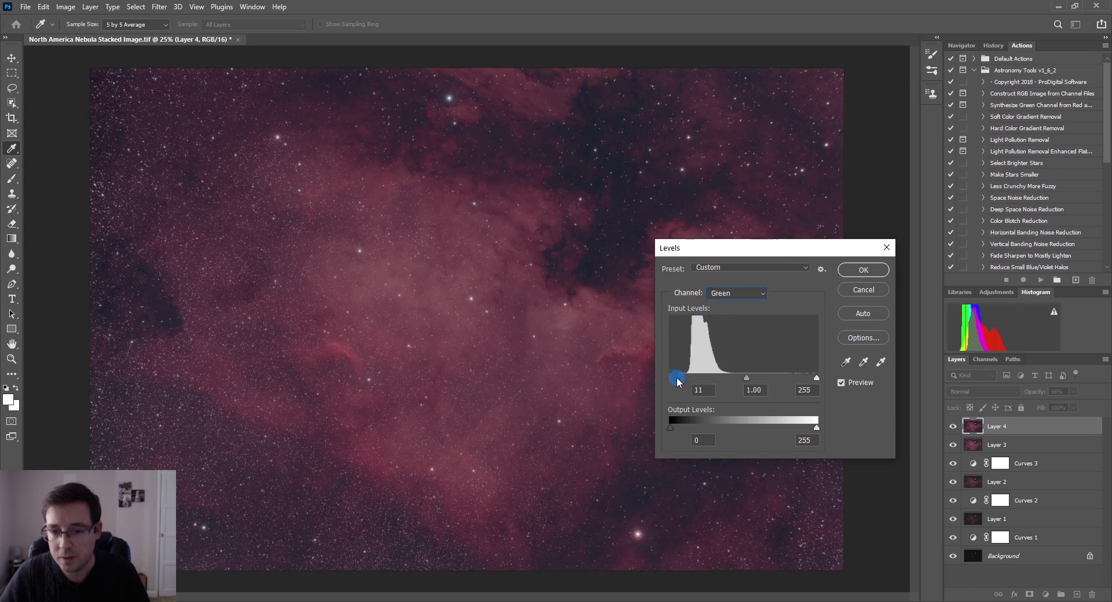
left_click(732, 294)
left_click(723, 335)
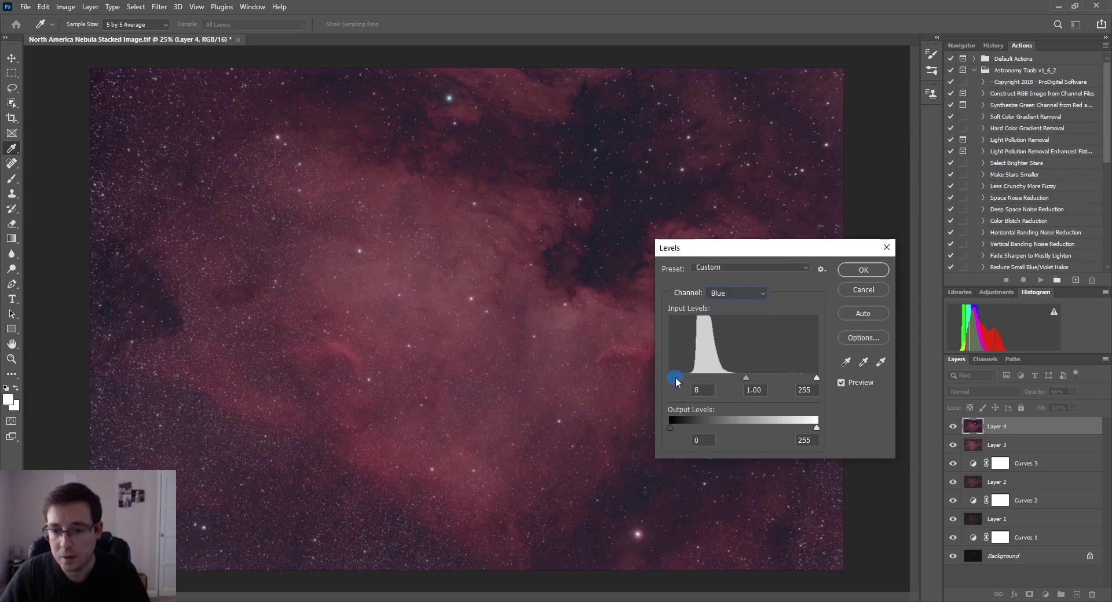
left_click(863, 270)
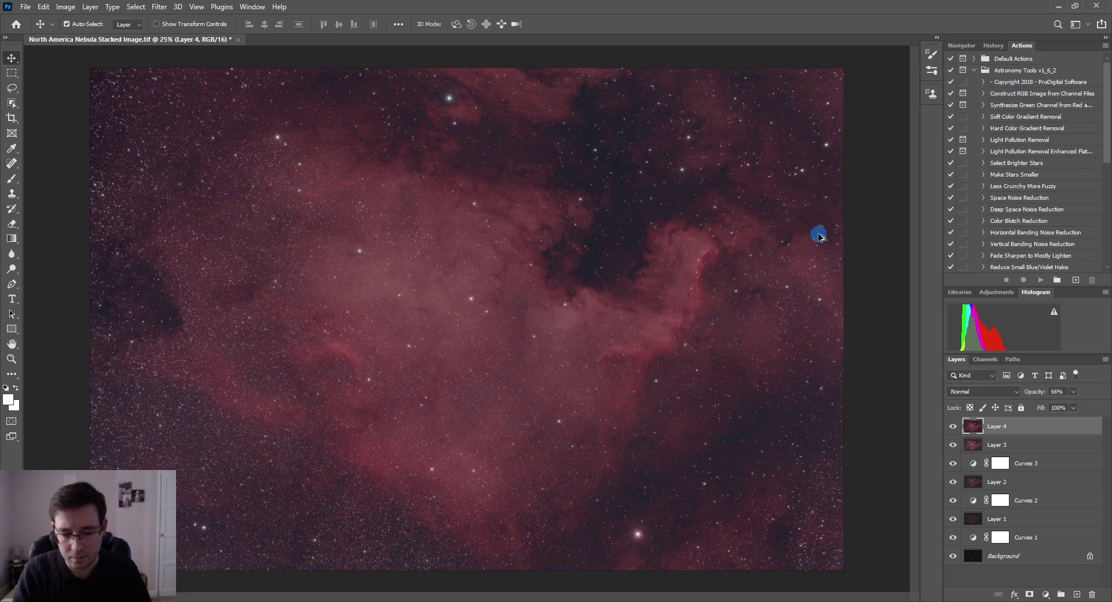
key("ctrl+alt+shift+e")
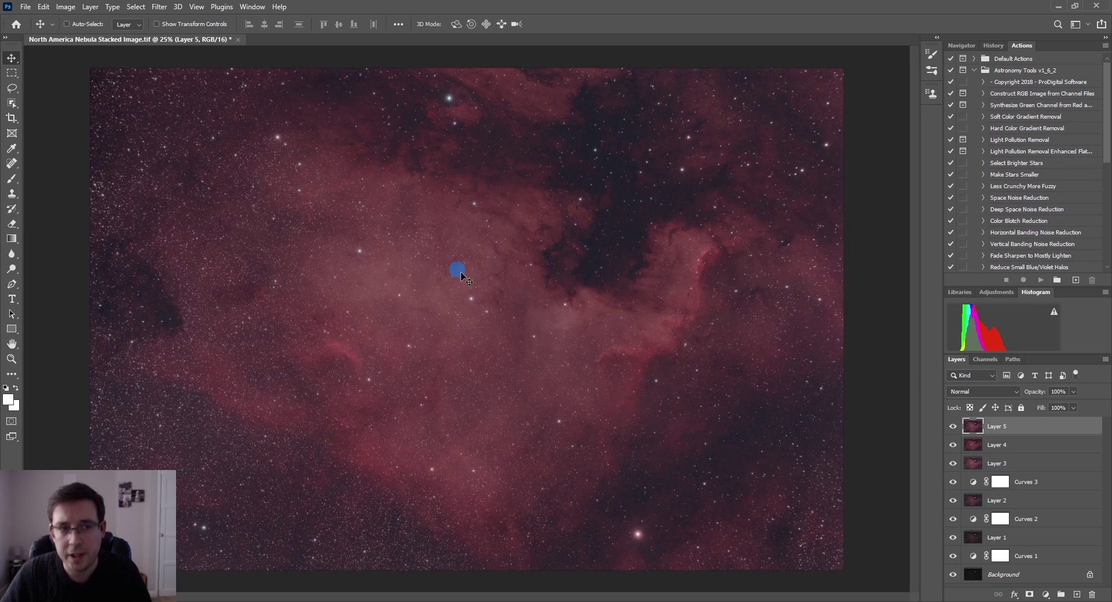
Step: Apply Smart Sharpen to Layer 5 at 200% amount, 1.0 px radius, Lens Blur and 0% noise reduction
left_click(157, 7)
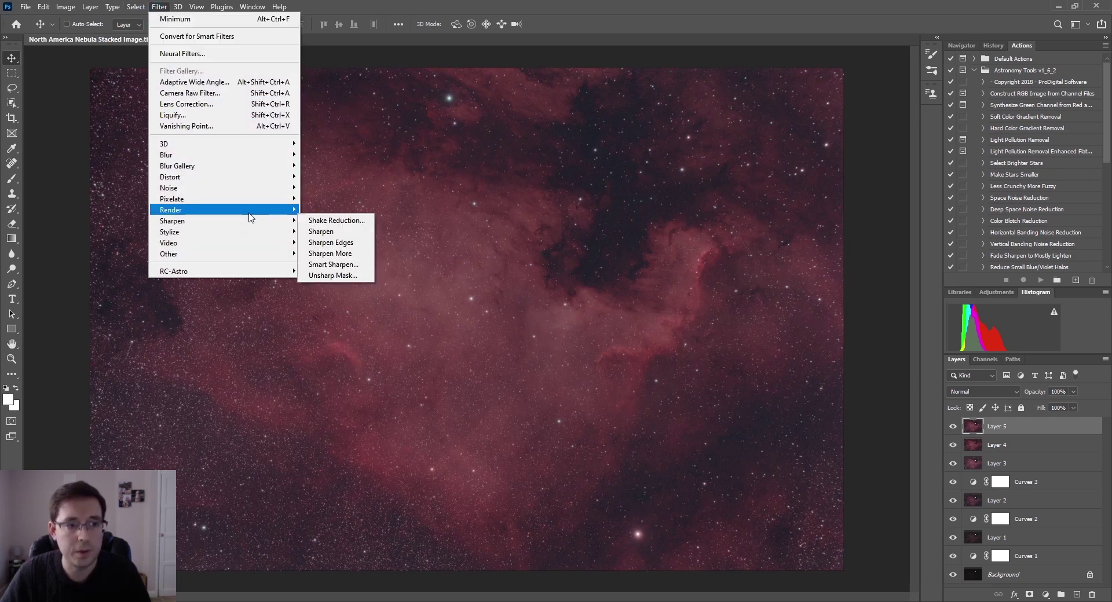
left_click(334, 263)
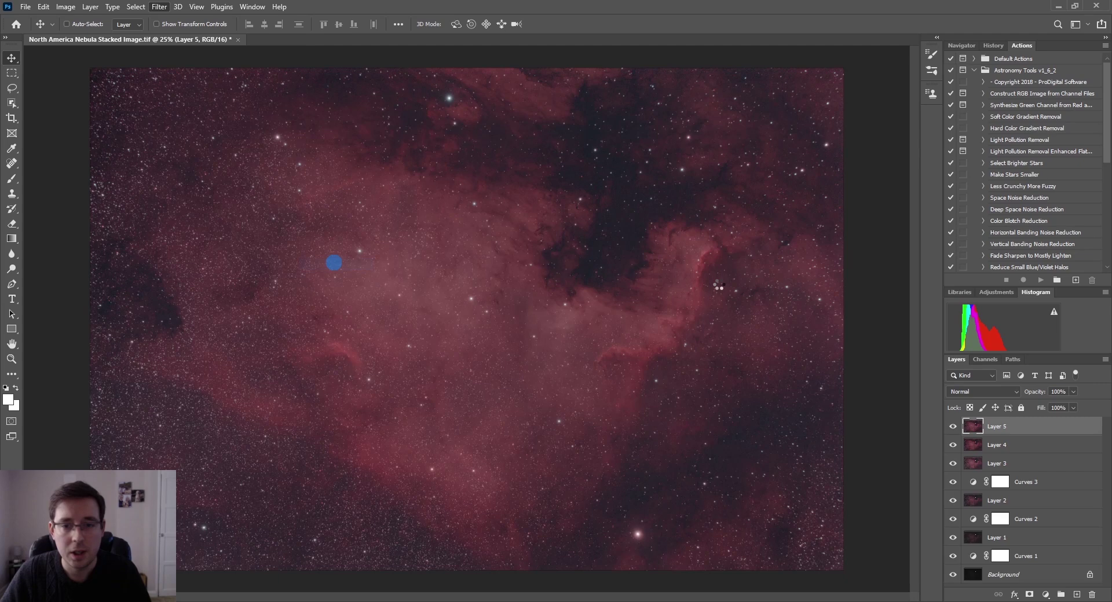
left_click(764, 253)
left_click(973, 284)
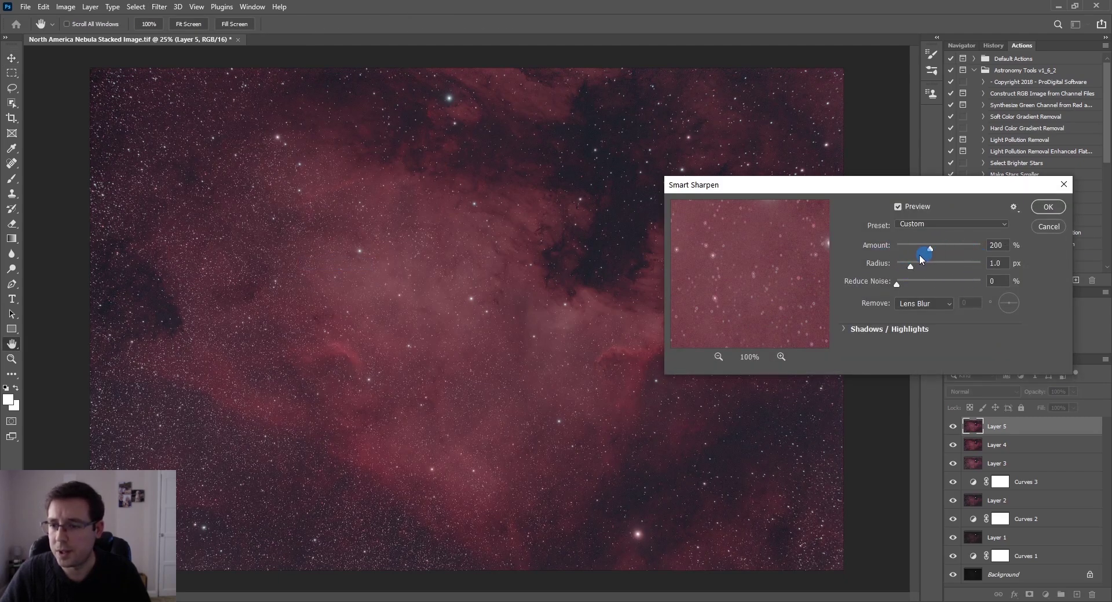
left_click(1001, 252)
left_click(993, 264)
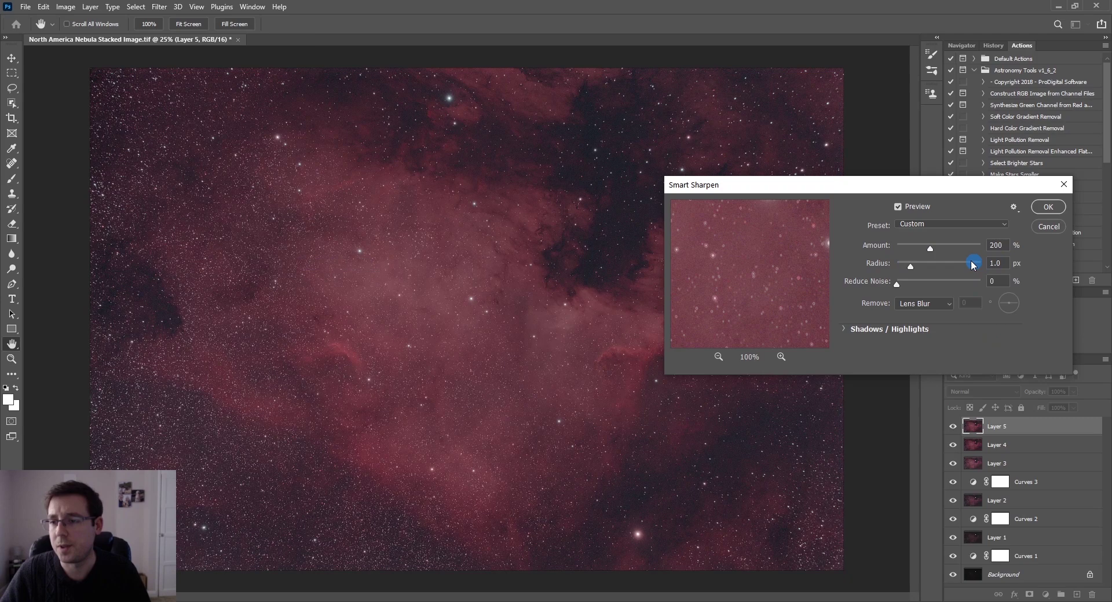
left_click(914, 265)
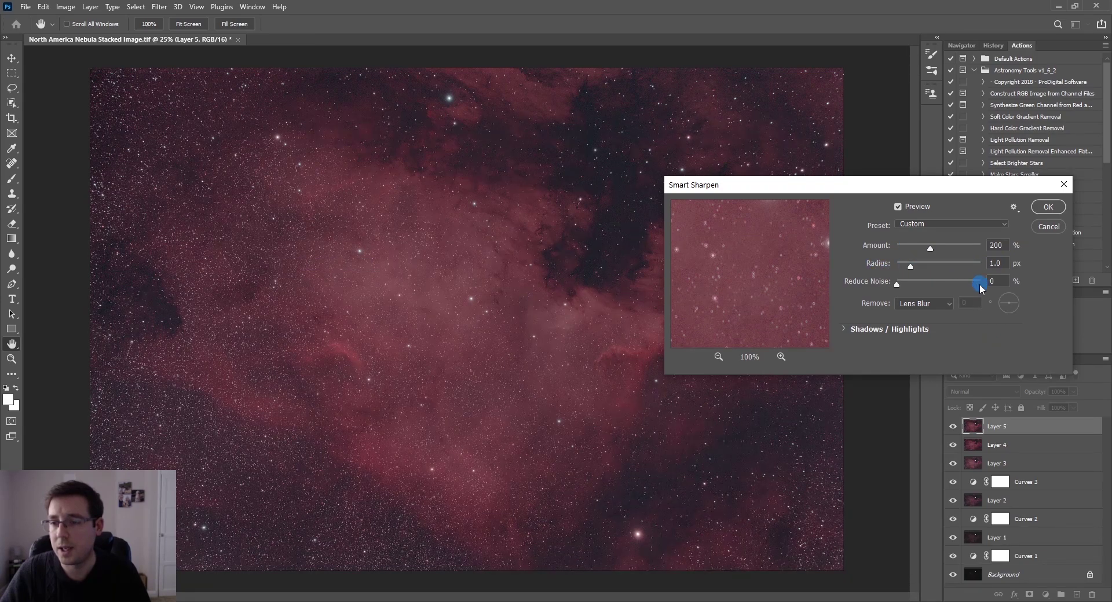
left_click(1048, 207)
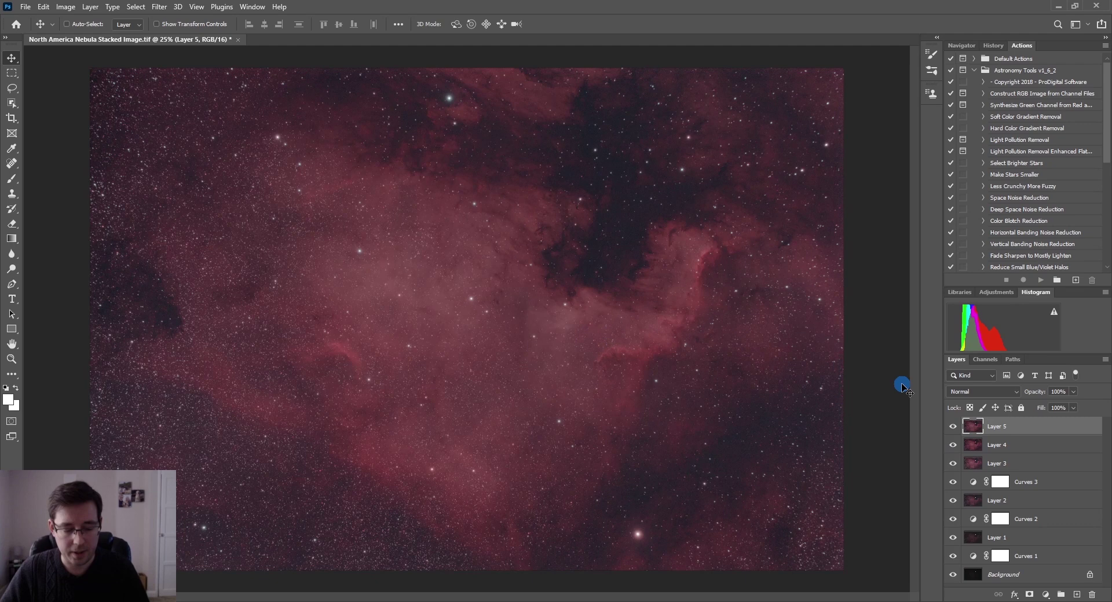
Step: Stamp the visible image into Layer 6, view the original dark stack in Photos, then return to Photoshop
key("ctrl+alt+shift+e")
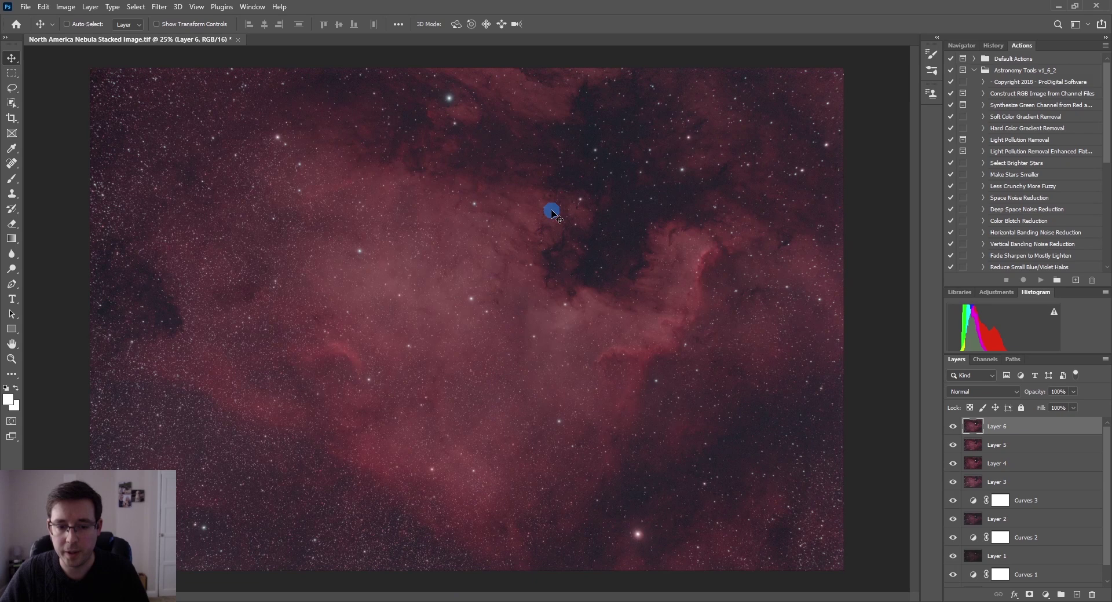
left_click(516, 565)
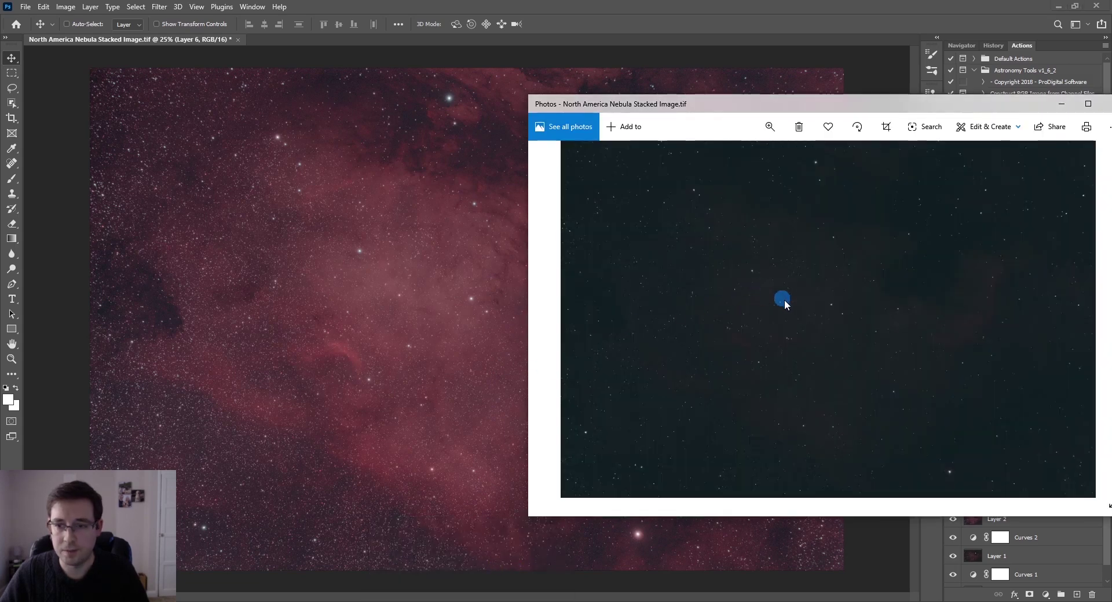
left_click(683, 24)
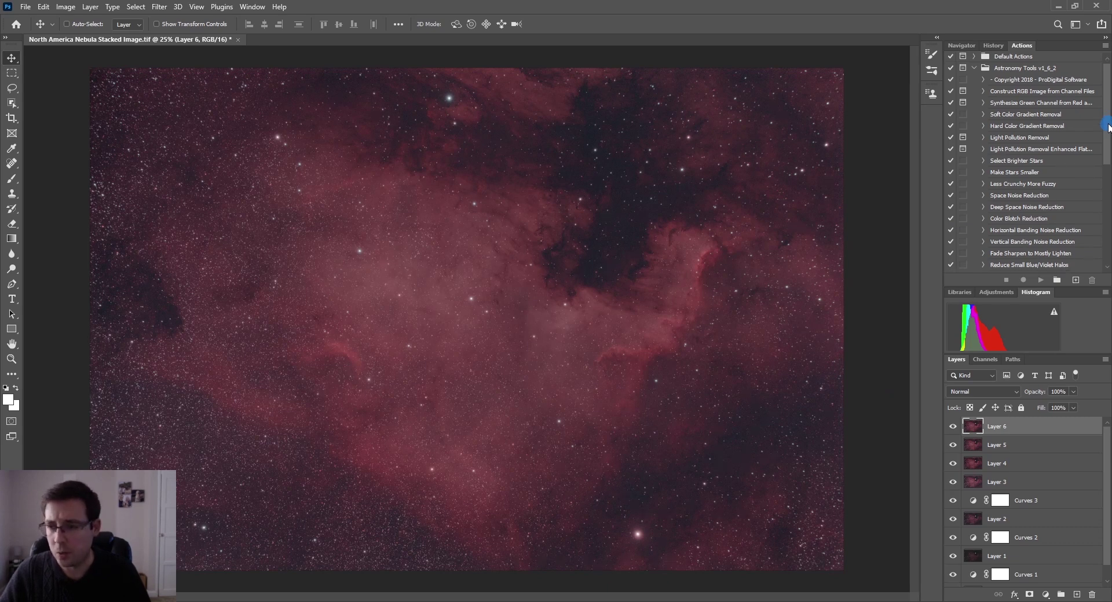
Step: Run the Lighten Only DSO and Dimmer Stars action on Layer 6
left_click_drag(1108, 126, 1107, 179)
left_click(1014, 209)
left_click(1021, 197)
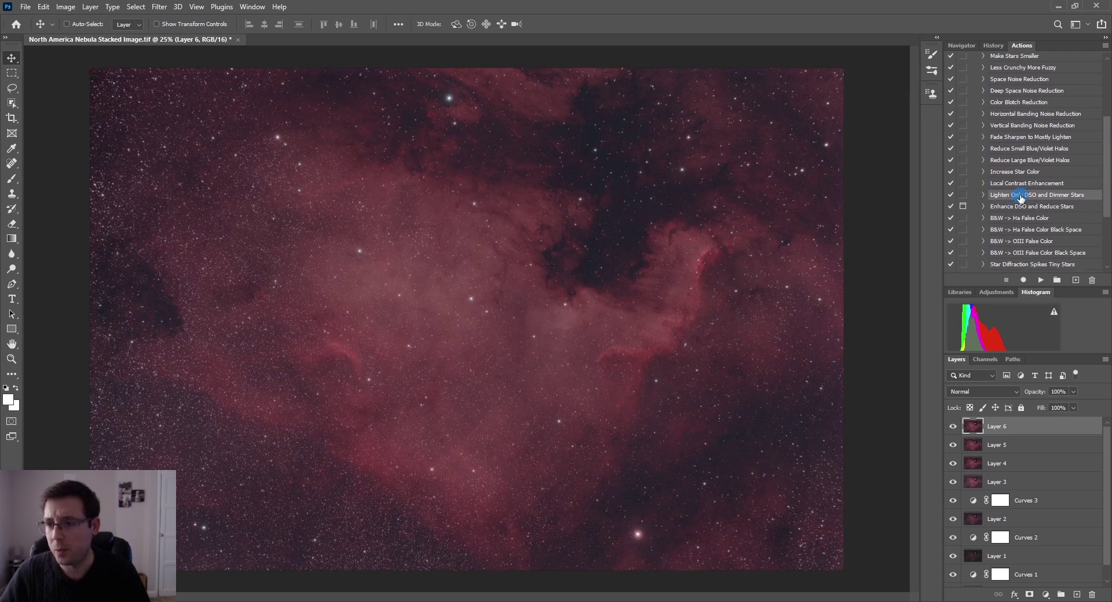
left_click(1039, 280)
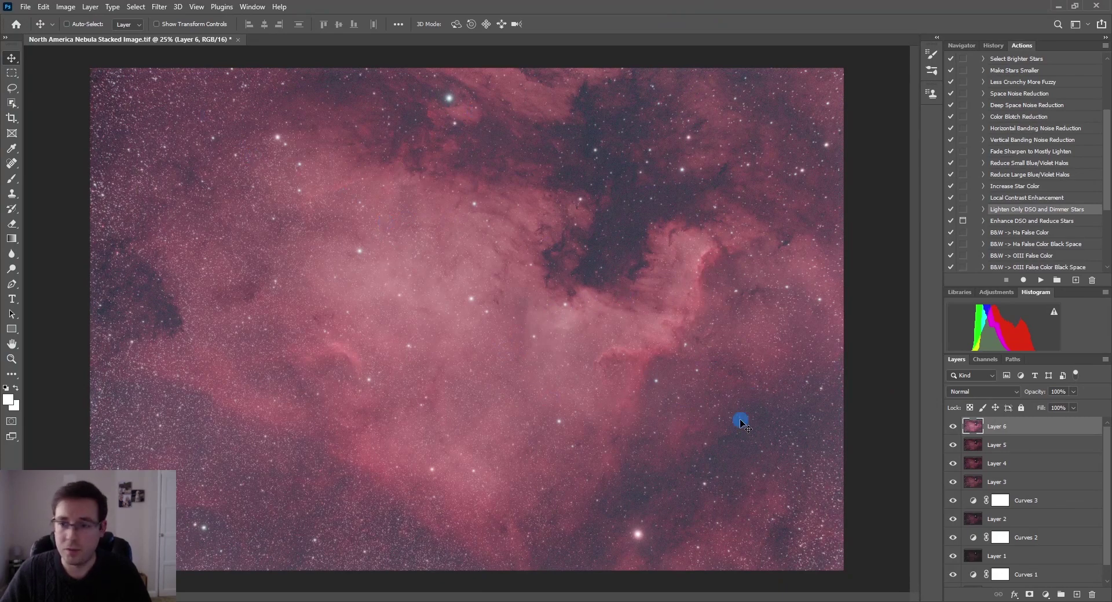
Step: Compare Layer 6 hidden and shown, then set its opacity to 40%
left_click(951, 429)
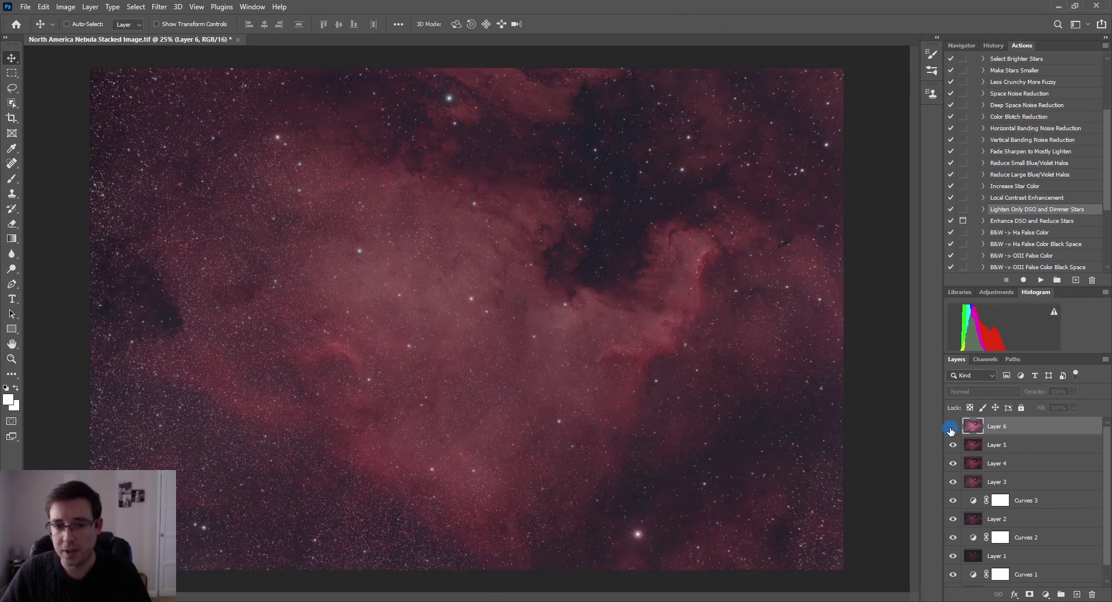
left_click(951, 428)
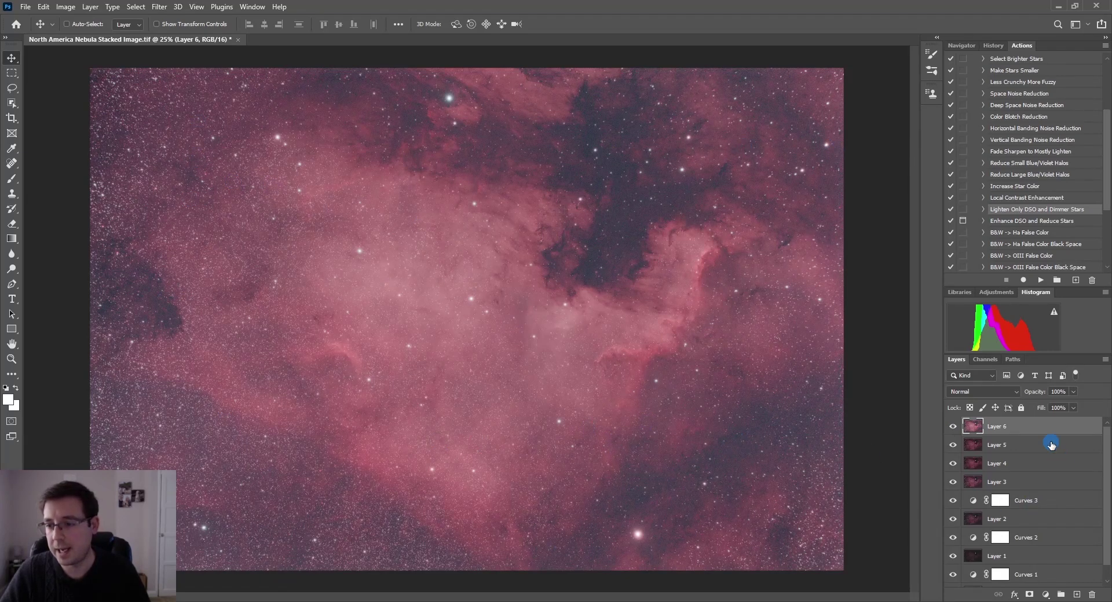
left_click(1058, 392)
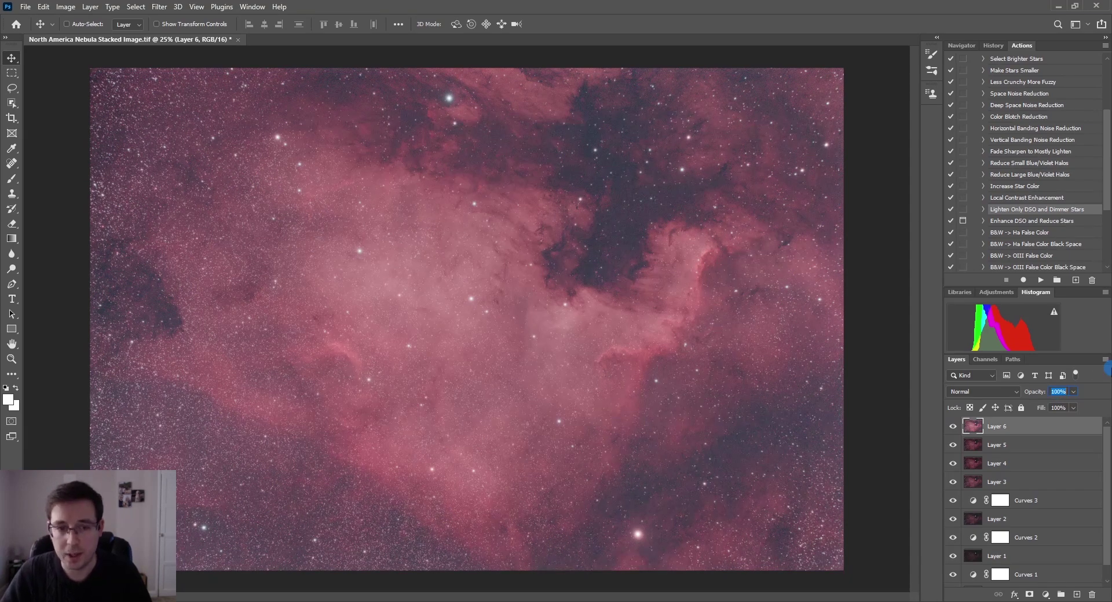
type("50")
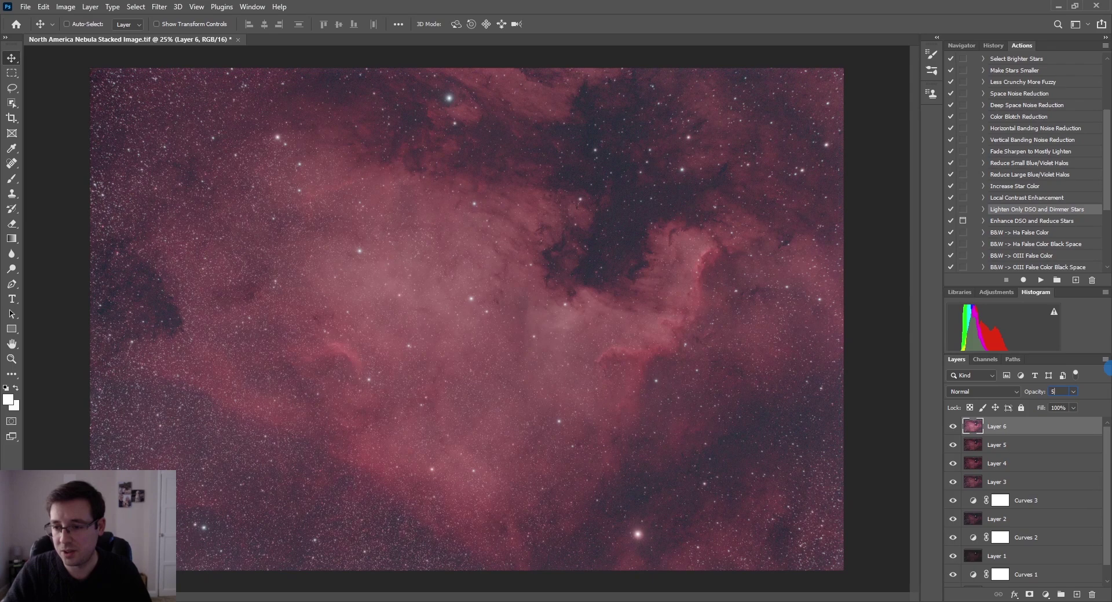
key("BackSpace")
key("BackSpace")
type("40")
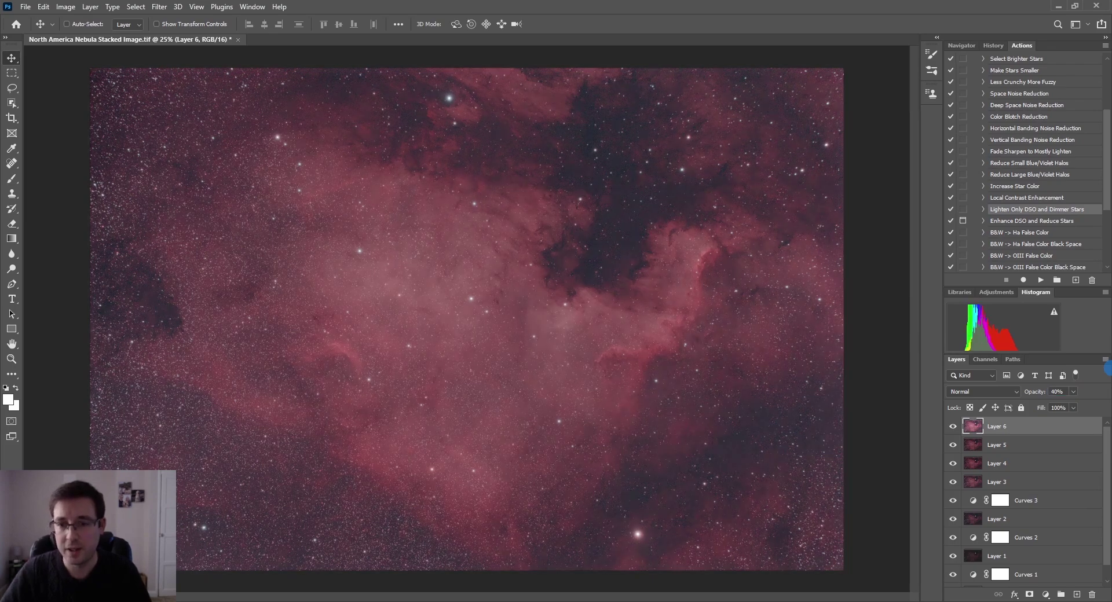
Step: Open Levels and raise the Red channel's black point to about 17
left_click(67, 7)
mouse_move(87, 37)
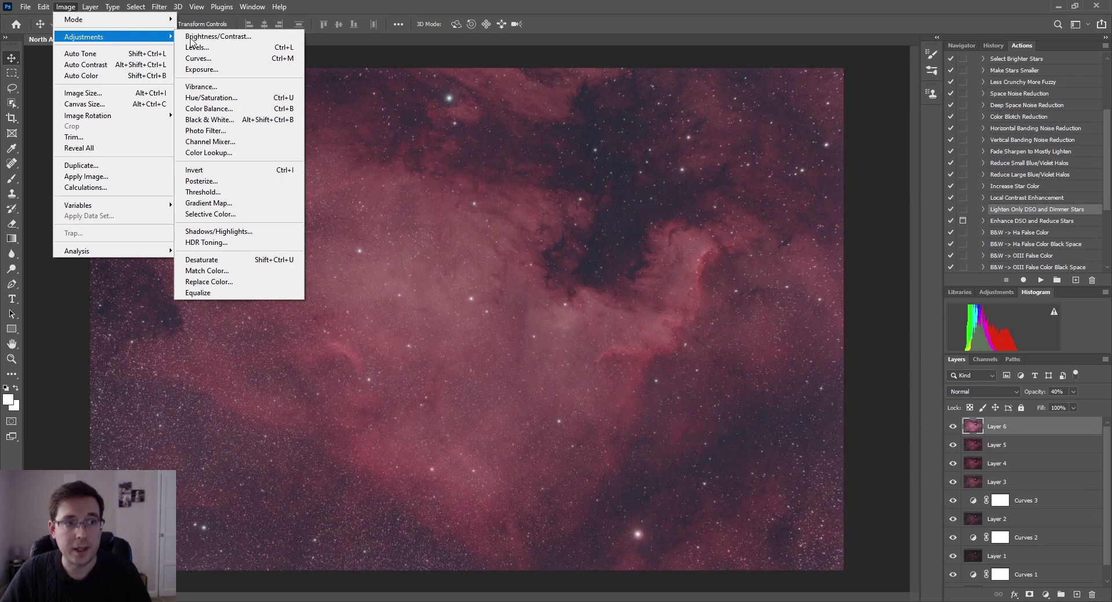
left_click(200, 47)
left_click(734, 293)
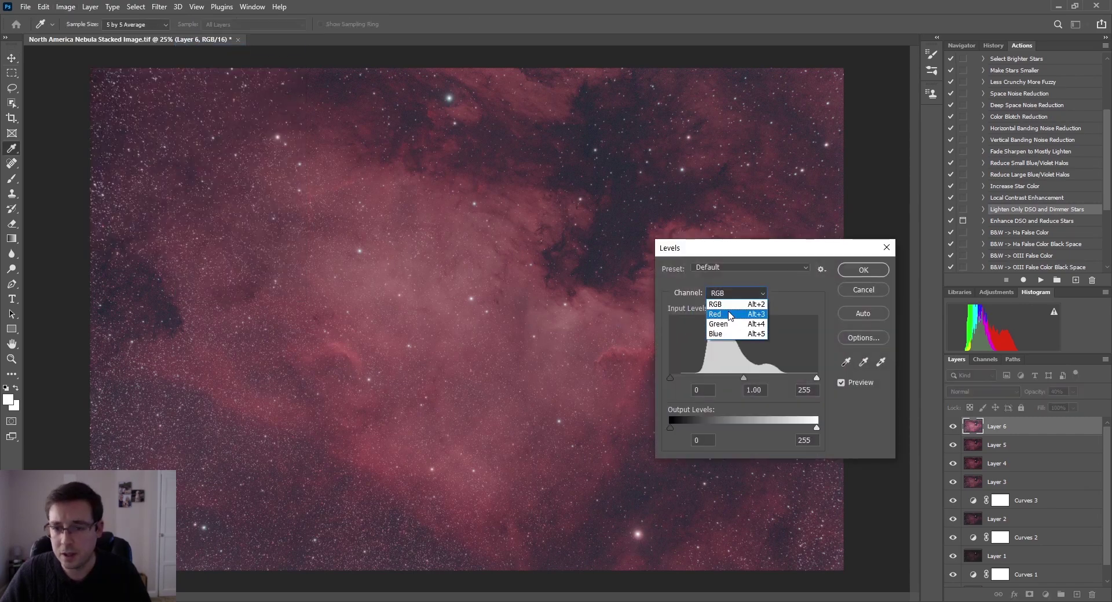
left_click(721, 307)
left_click_drag(670, 383, 680, 382)
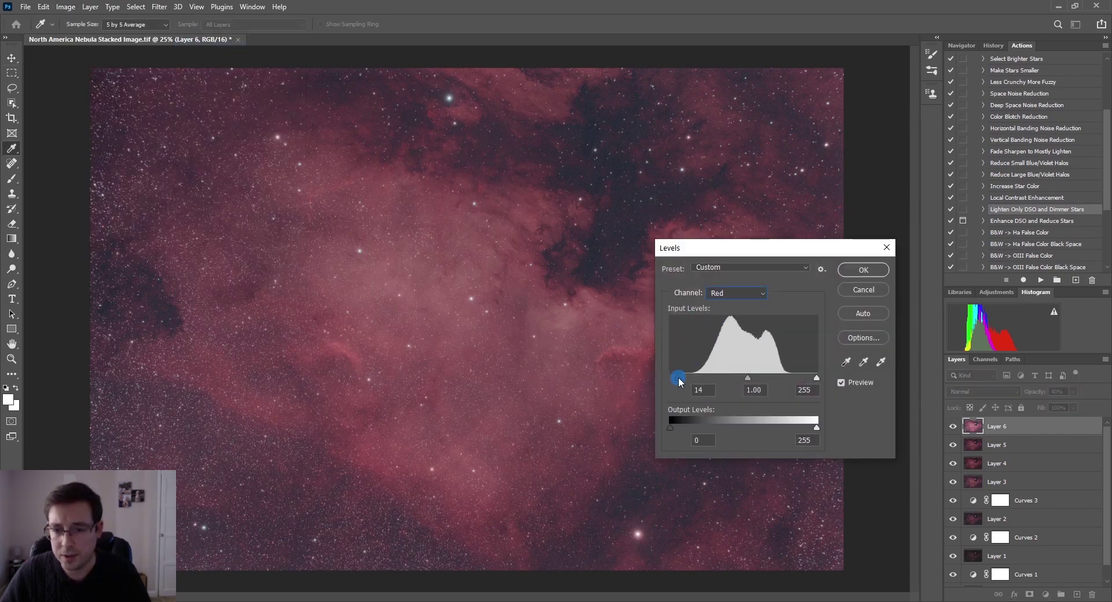
Step: Raise the Green black point and the Blue black point to 21, then apply Levels
left_click(733, 294)
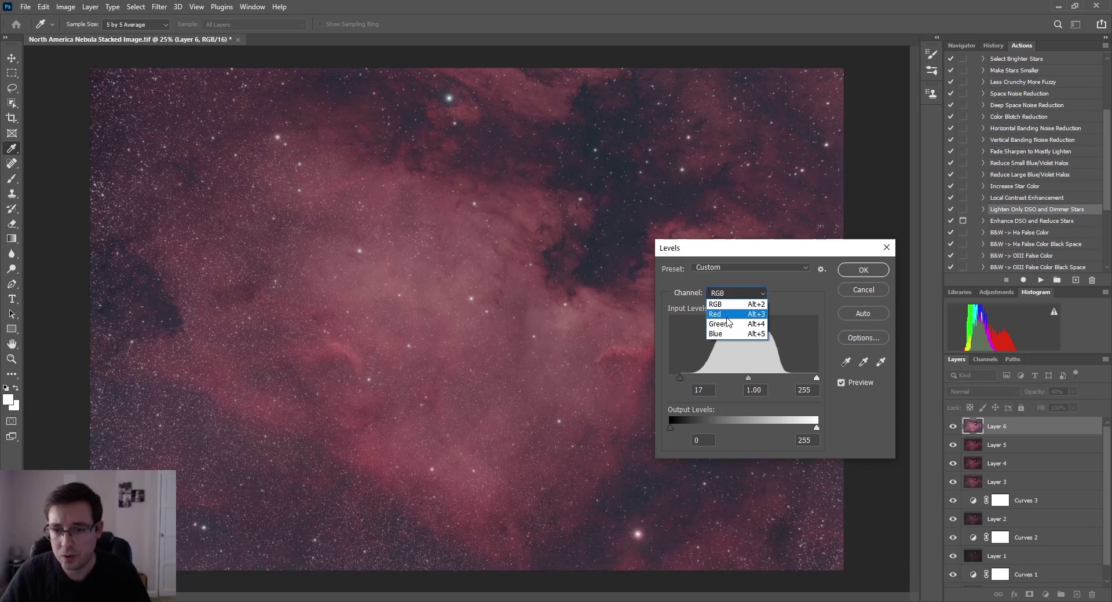
left_click(728, 325)
left_click_drag(674, 381, 684, 382)
left_click(734, 294)
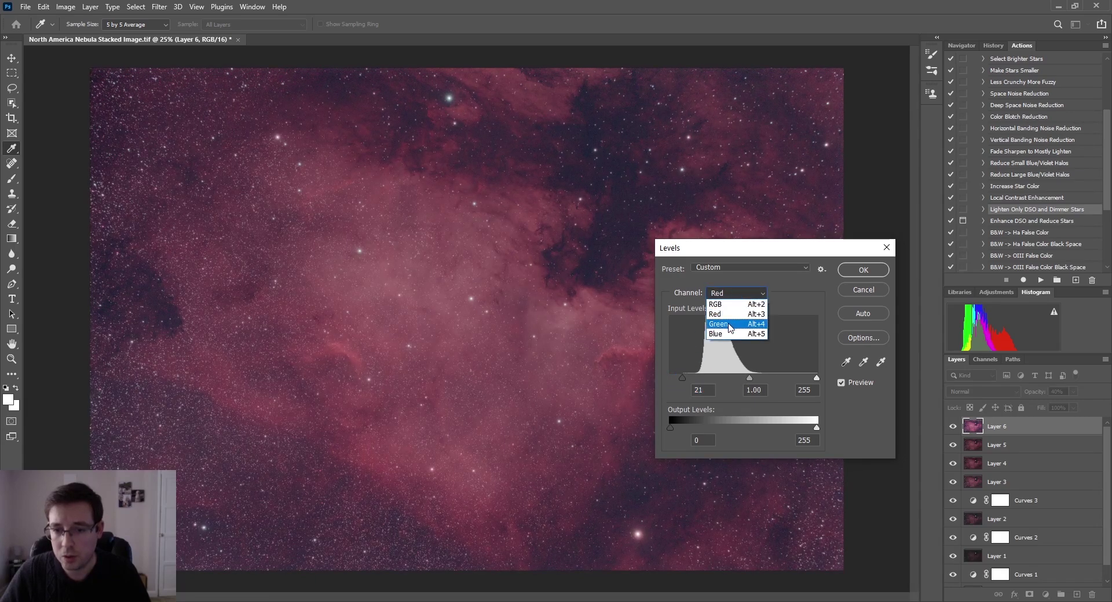
left_click(728, 337)
left_click_drag(672, 380, 684, 379)
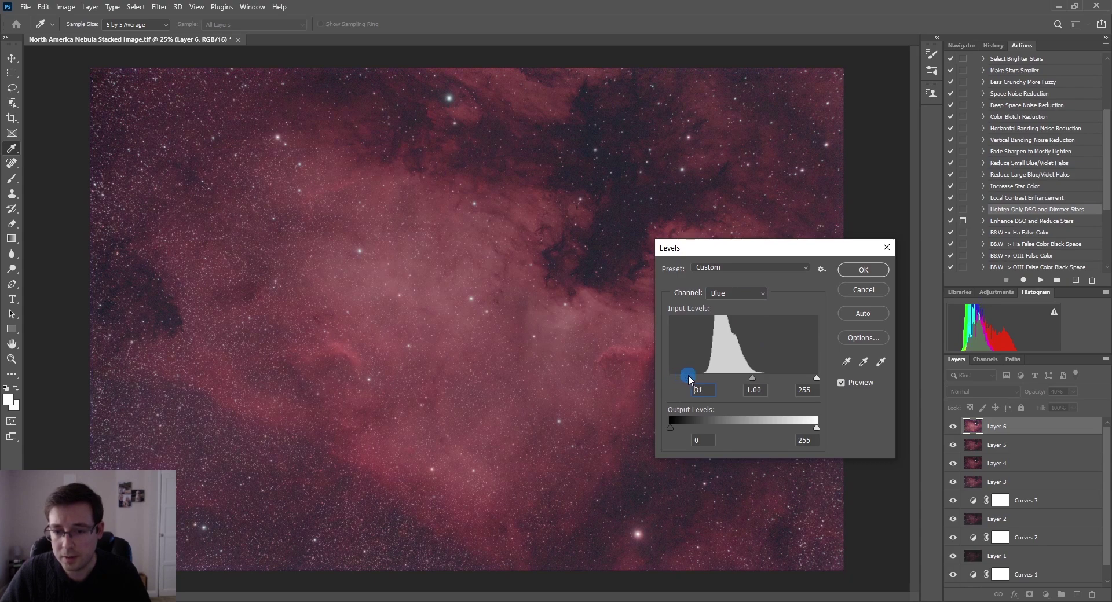
left_click(864, 270)
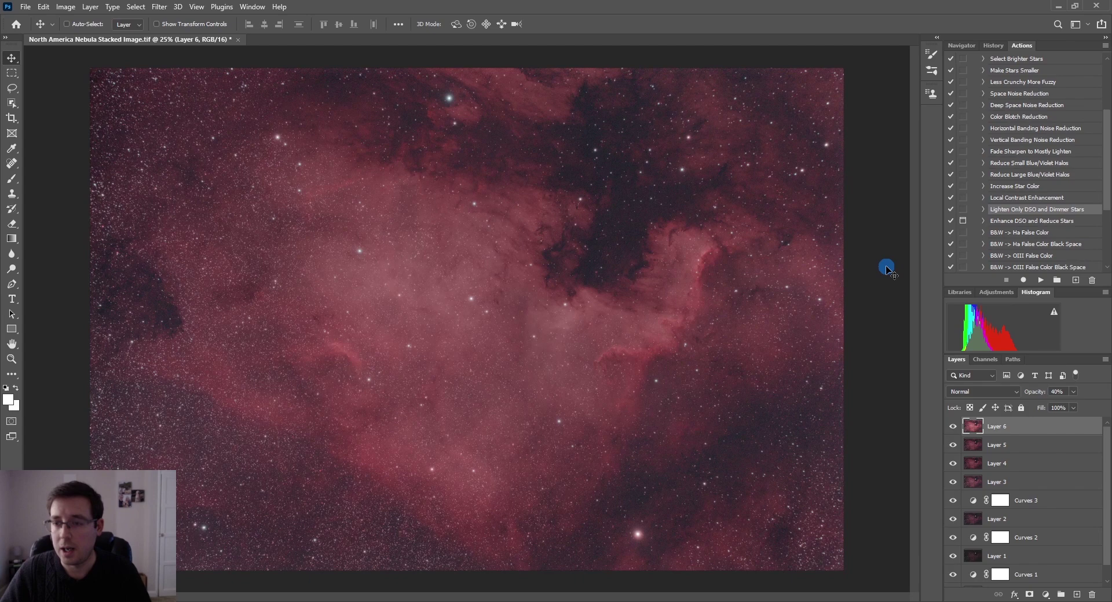
Step: Stamp visible into Layer 7 and run Enhance DSO and Reduce Stars, accepting its duplicate, StarLayer and sharpening dialogs
key("ctrl+alt+shift+e")
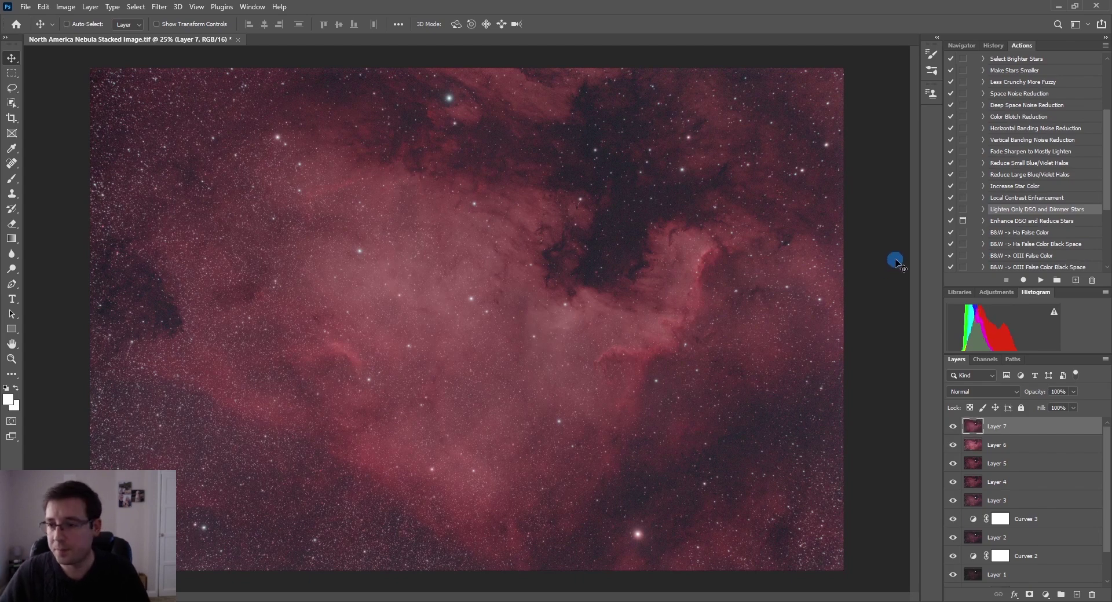
left_click(1098, 205)
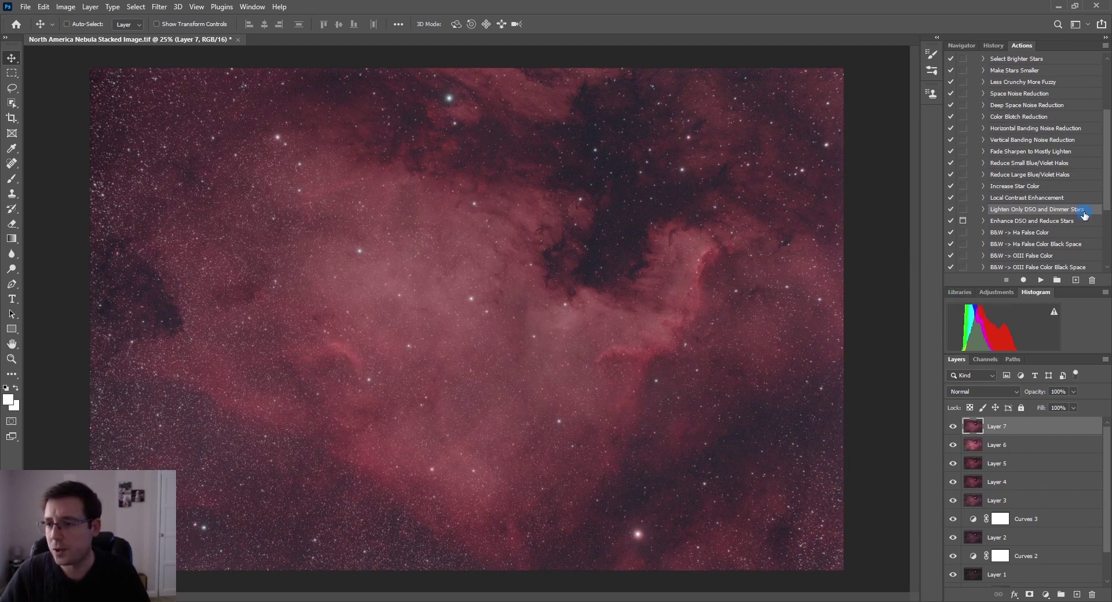
left_click(1037, 225)
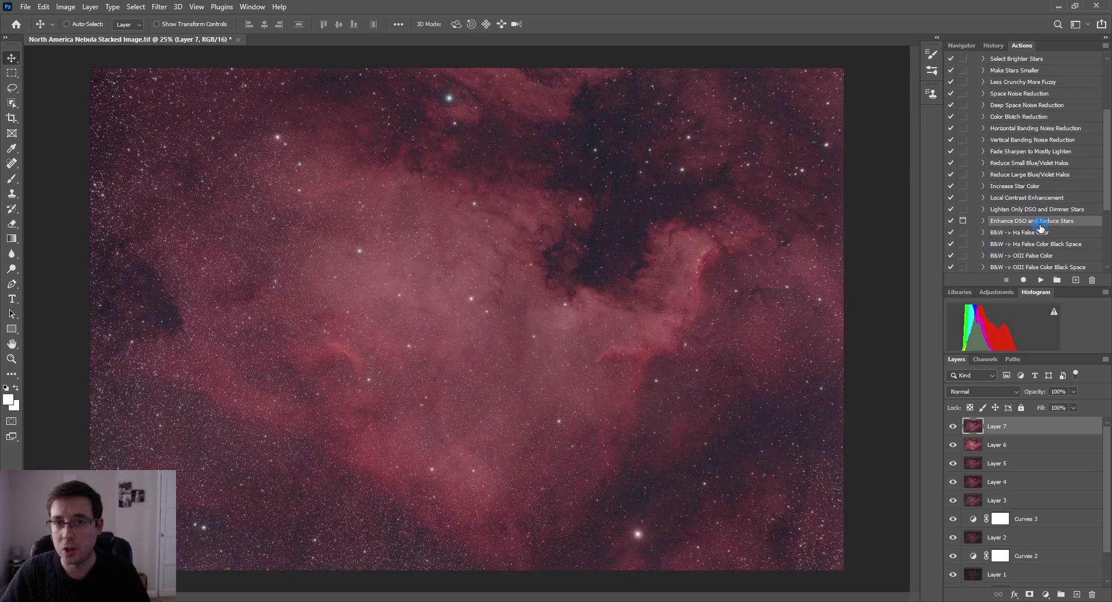
left_click(1041, 281)
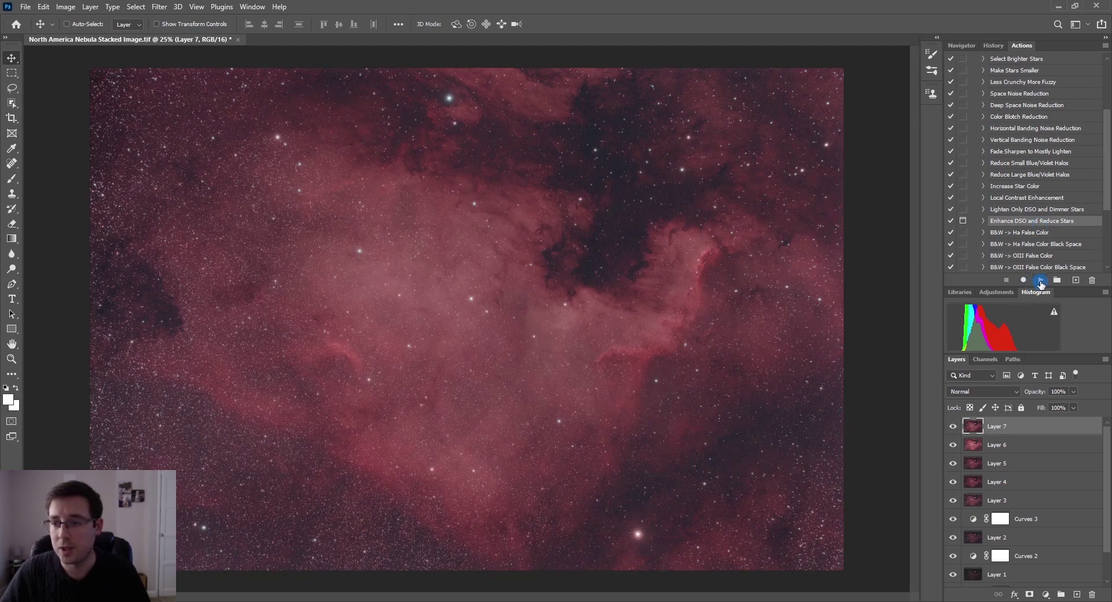
left_click(653, 206)
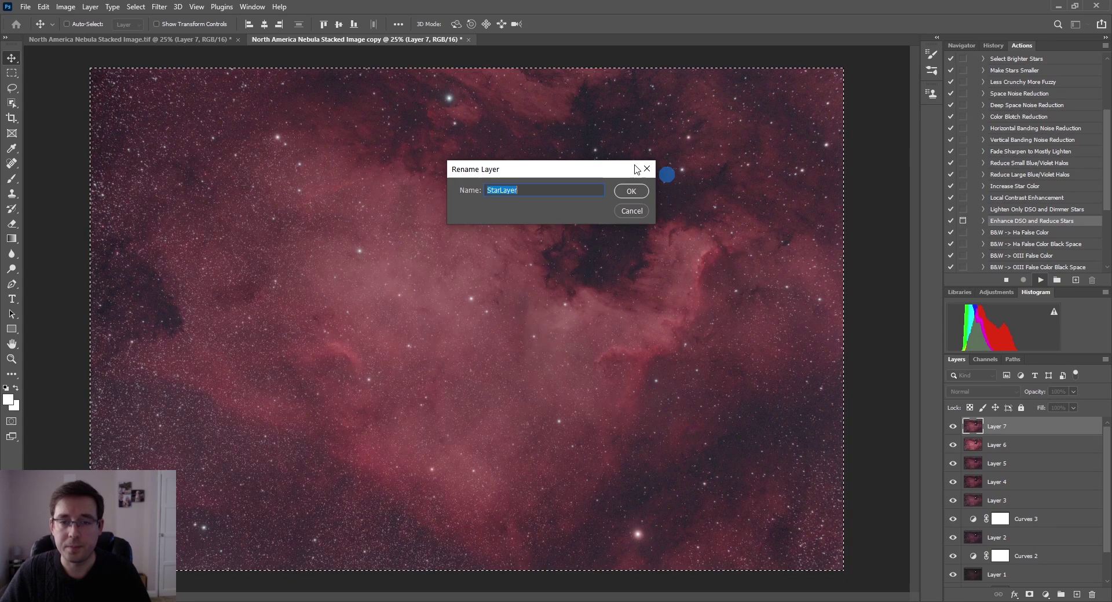
left_click(627, 190)
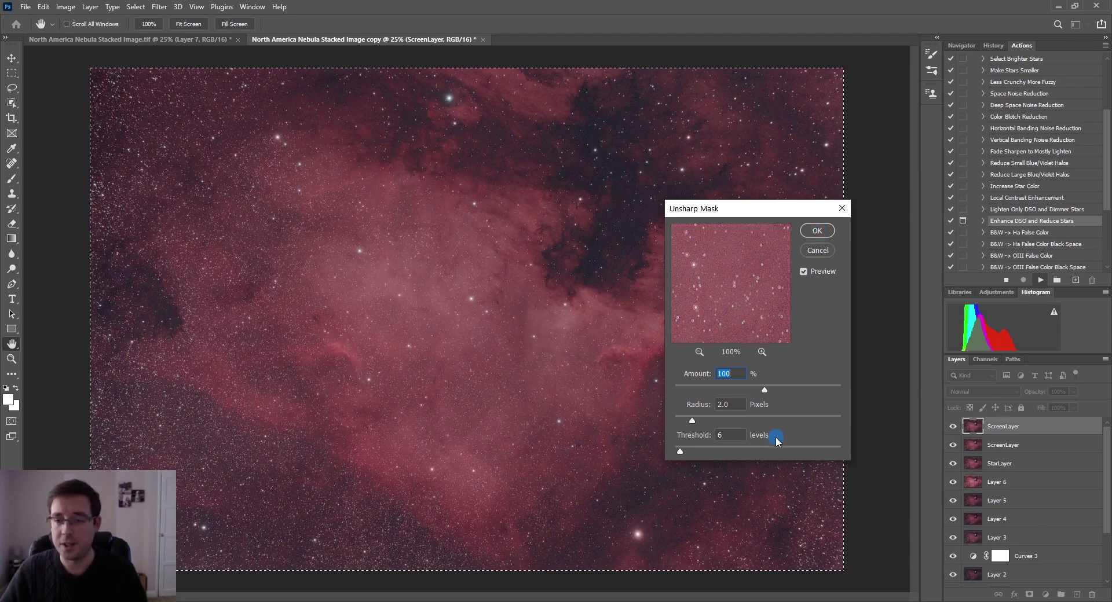
left_click(818, 231)
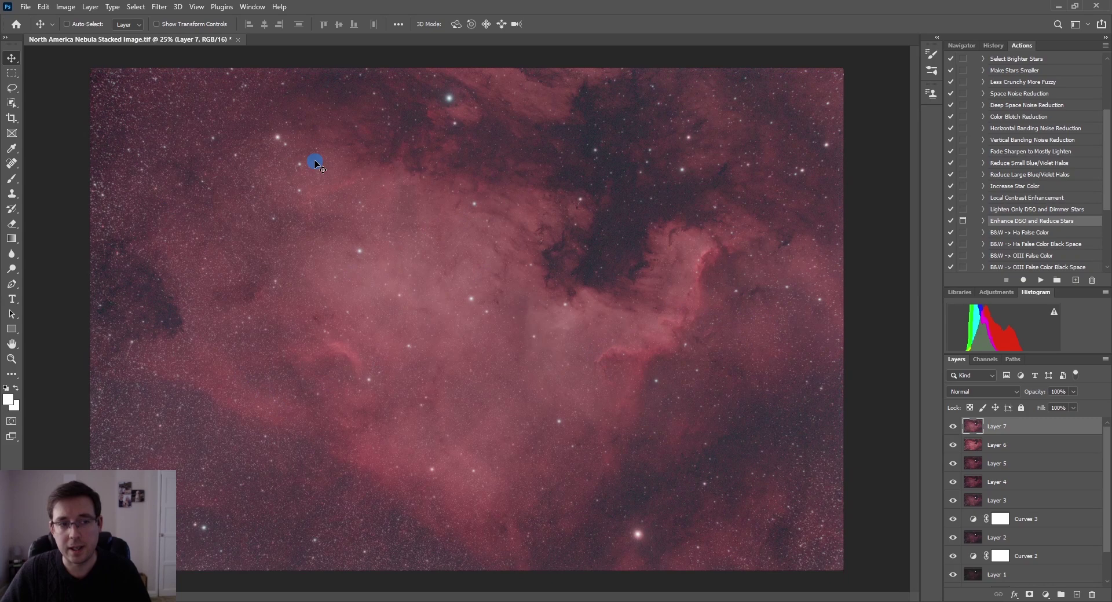
Step: Compare the image with Layer 7 hidden and shown, then set Layer 7's opacity to 30%
left_click(953, 427)
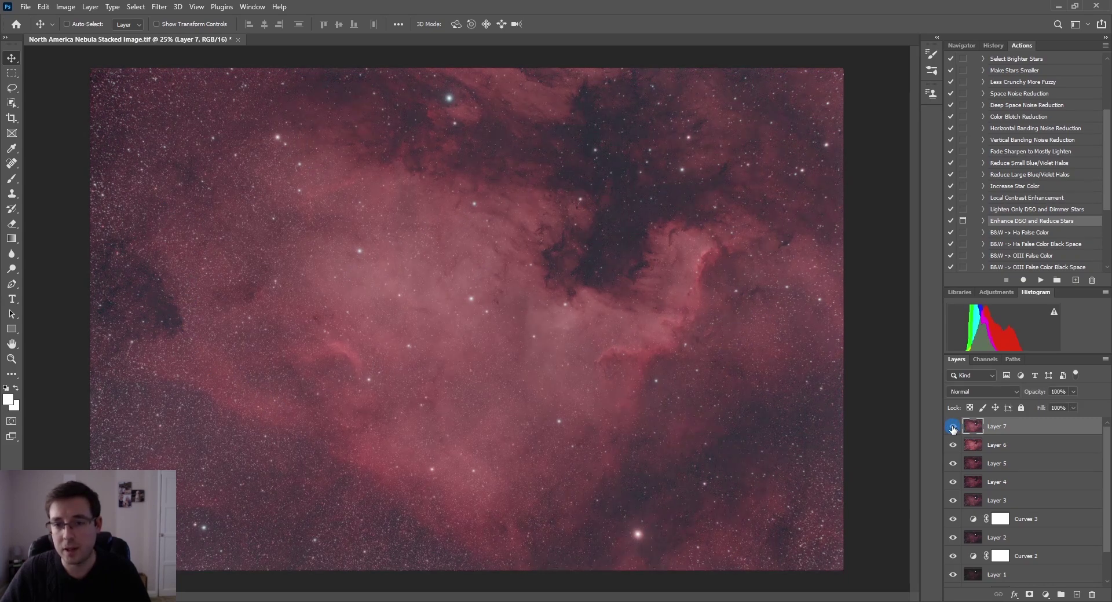
left_click(953, 427)
left_click(953, 427)
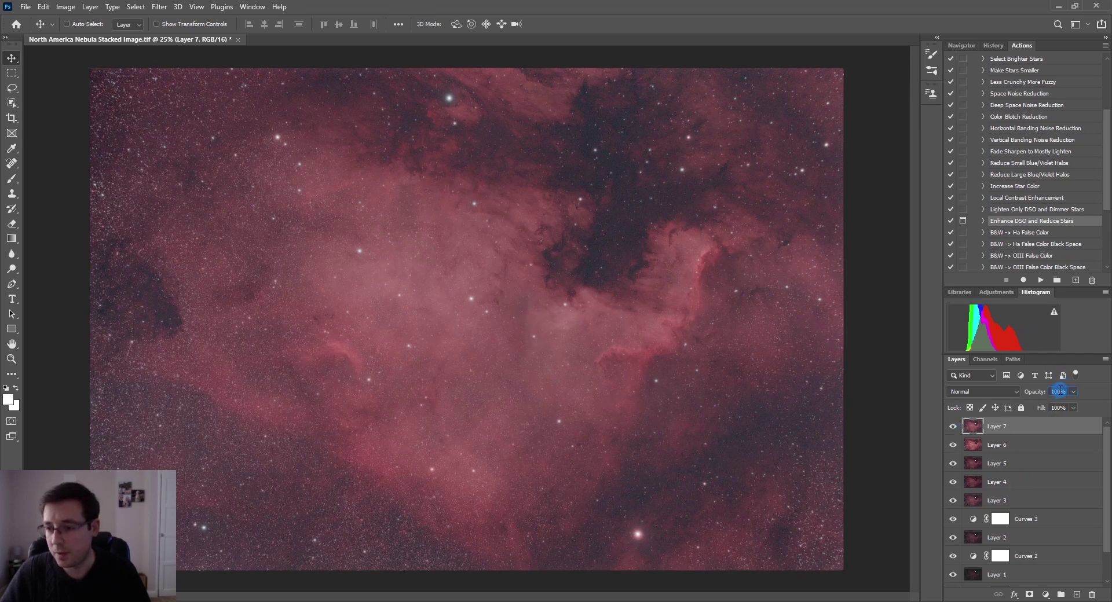
type("50")
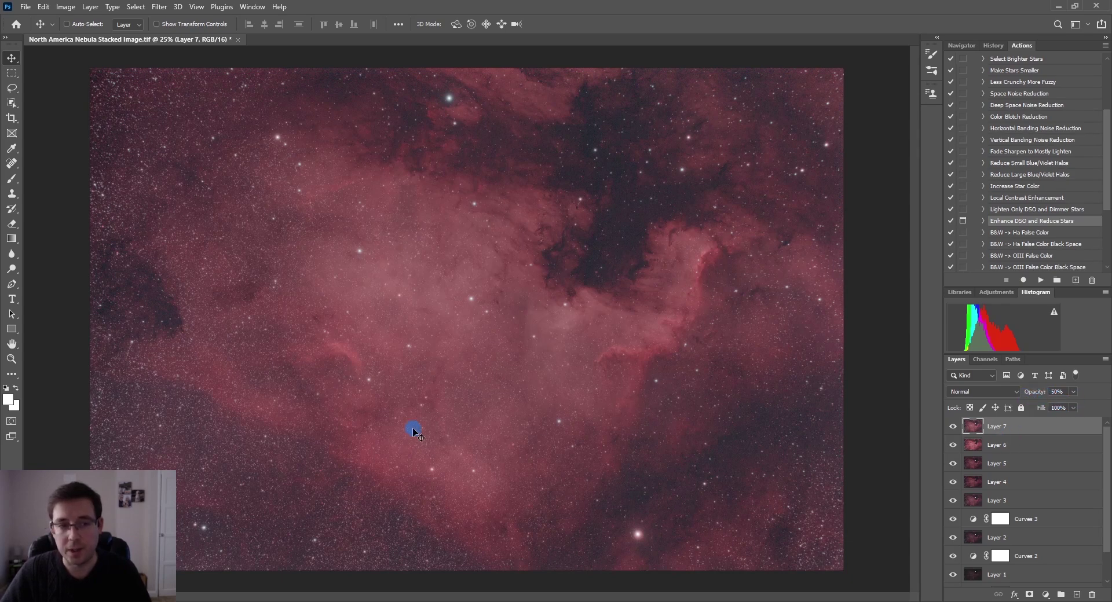
left_click(1060, 392)
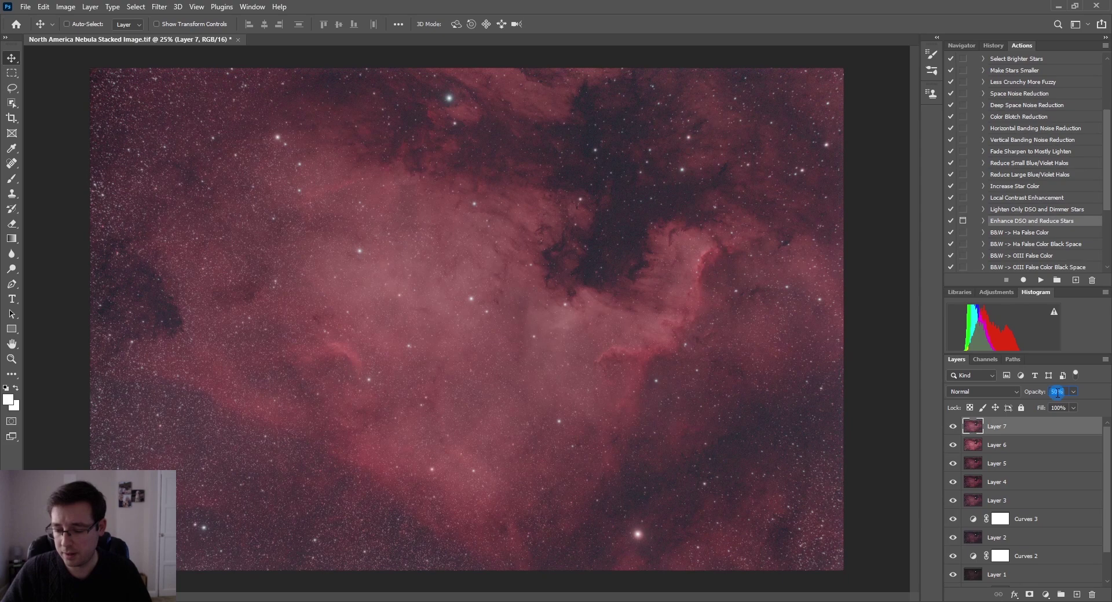
type("30")
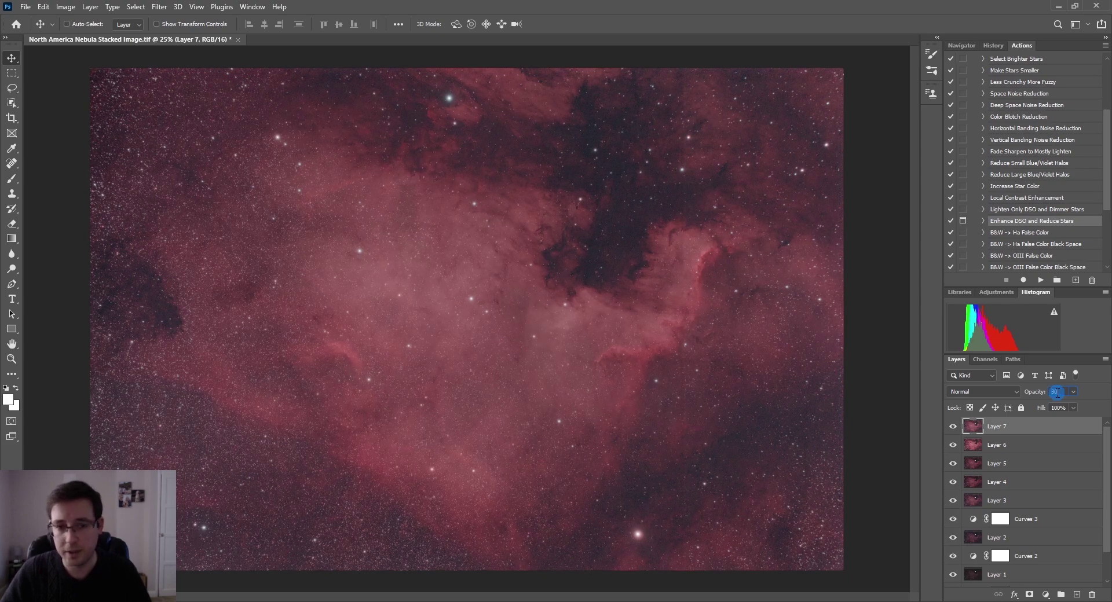
key("Return")
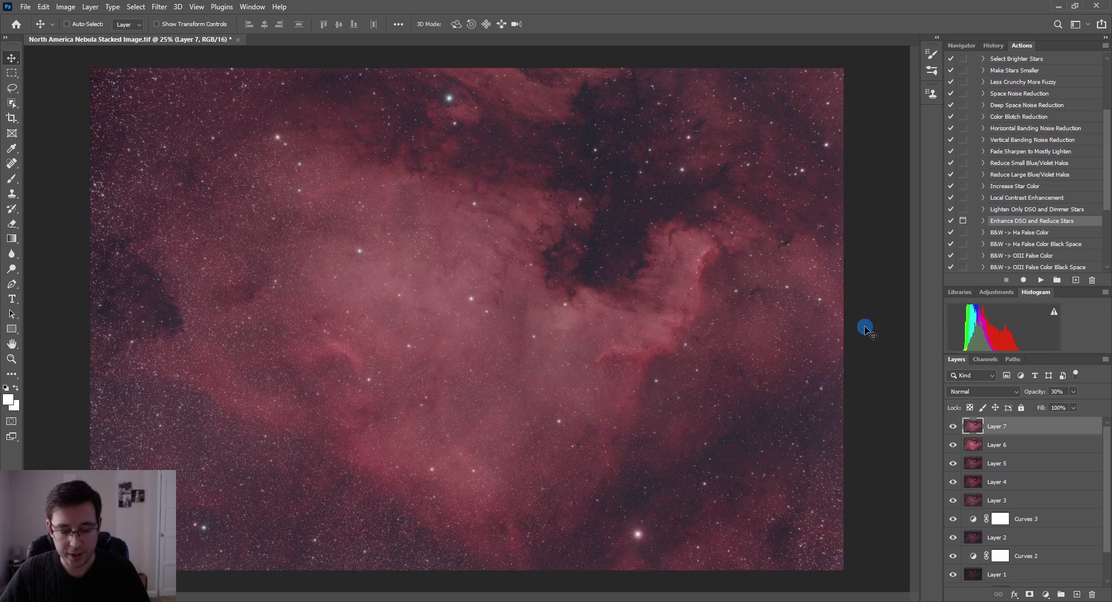
Step: Open Levels and nudge the Red channel's black point up slightly
left_click(65, 7)
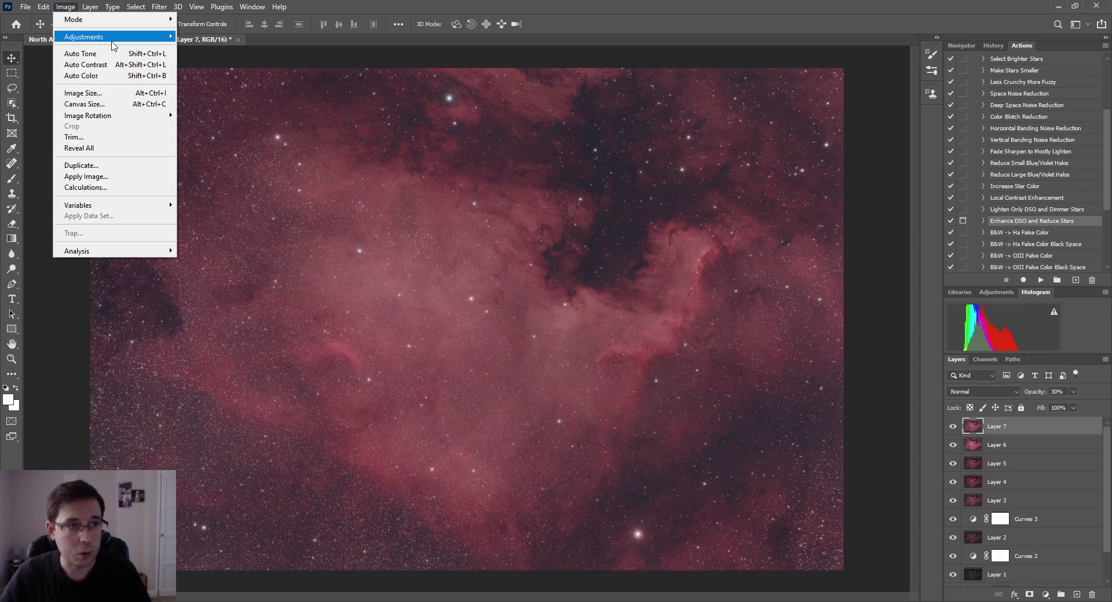
mouse_move(84, 36)
left_click(193, 47)
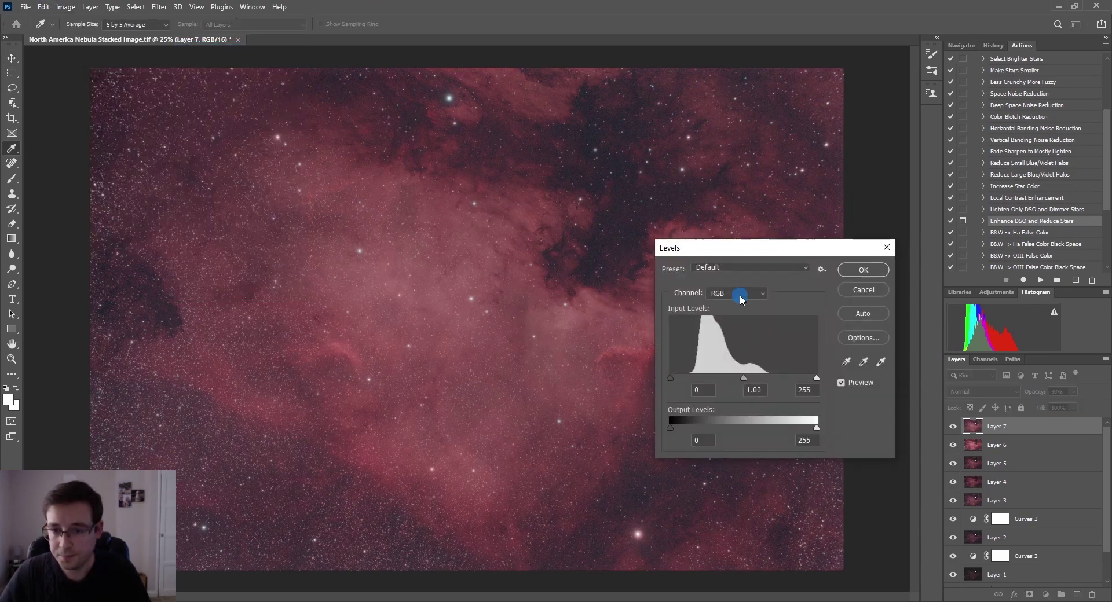
left_click(740, 294)
left_click(721, 316)
left_click_drag(670, 378, 672, 380)
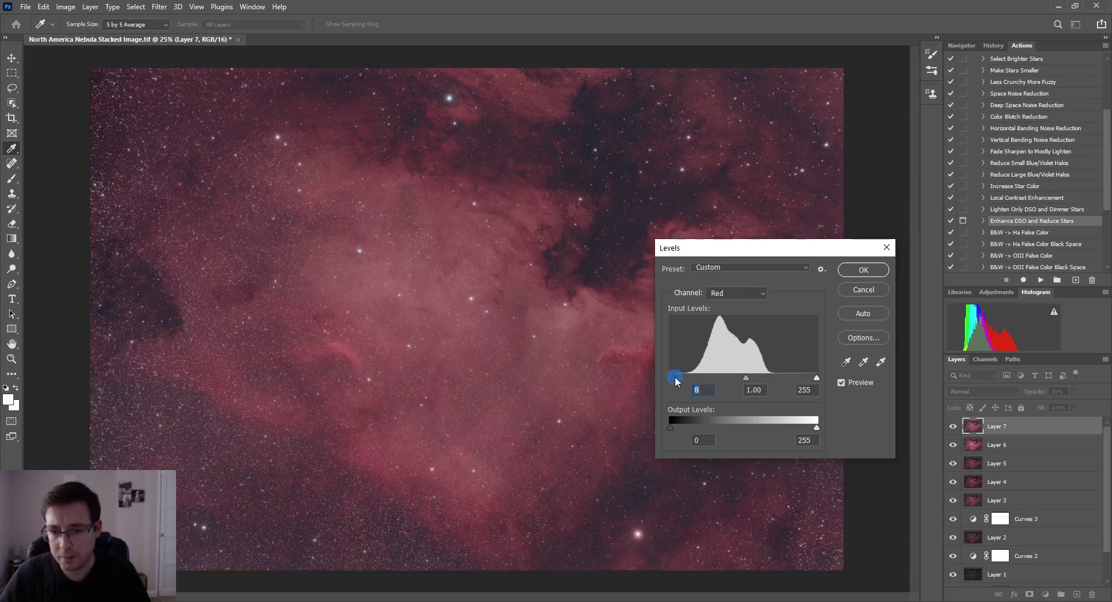
Step: Raise the Green black point to about 12 and Blue to 18, apply, and stamp into Layer 8
left_click(749, 292)
left_click(721, 326)
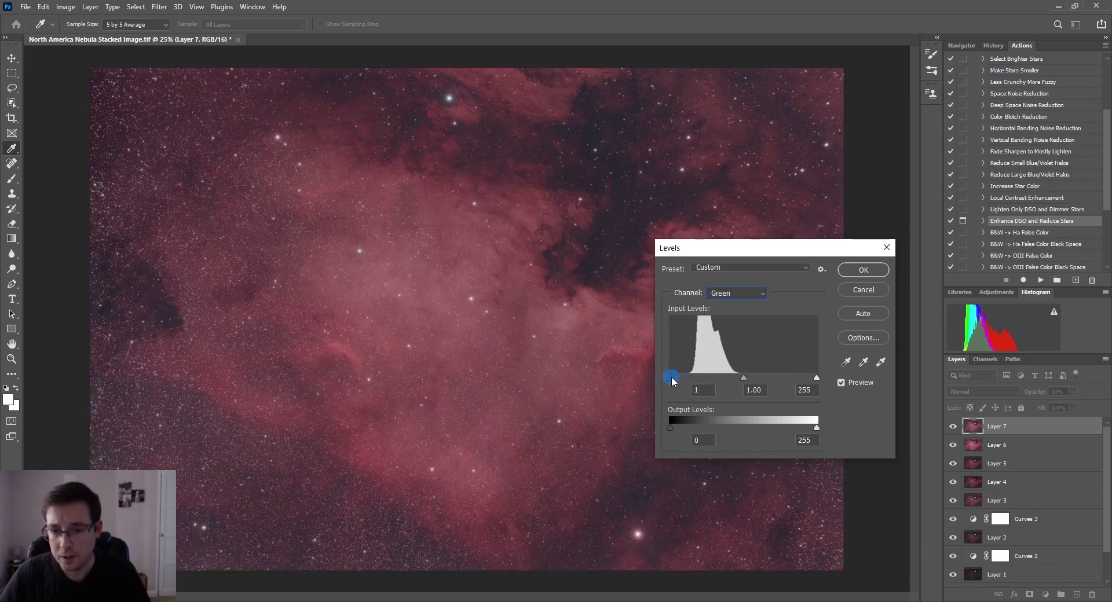
left_click_drag(673, 378, 679, 378)
left_click(727, 293)
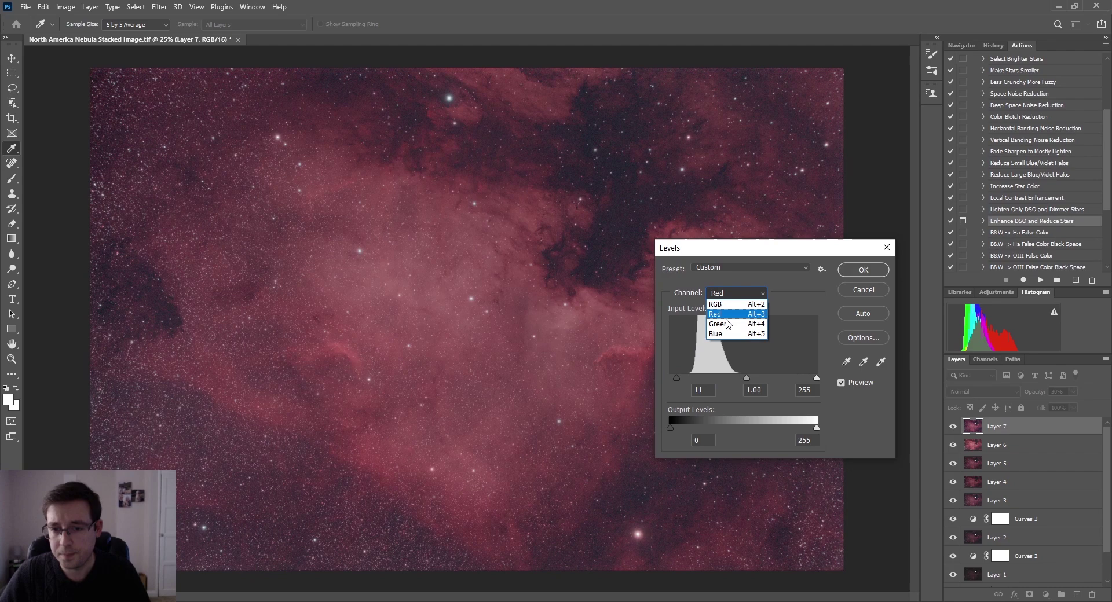
left_click(723, 338)
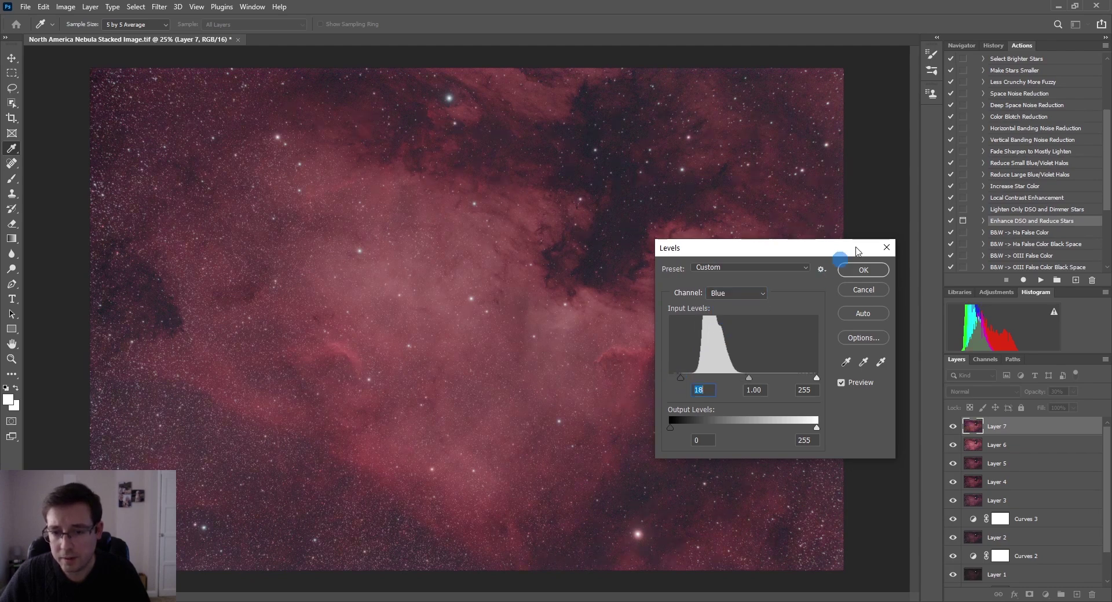
left_click(861, 270)
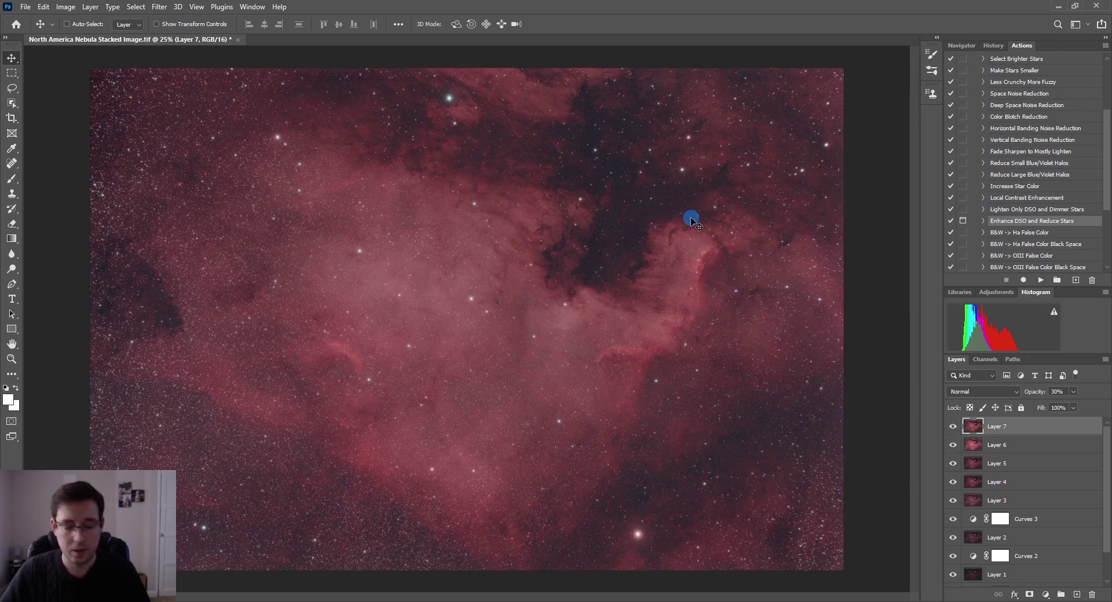
key("ctrl+shift+alt+e")
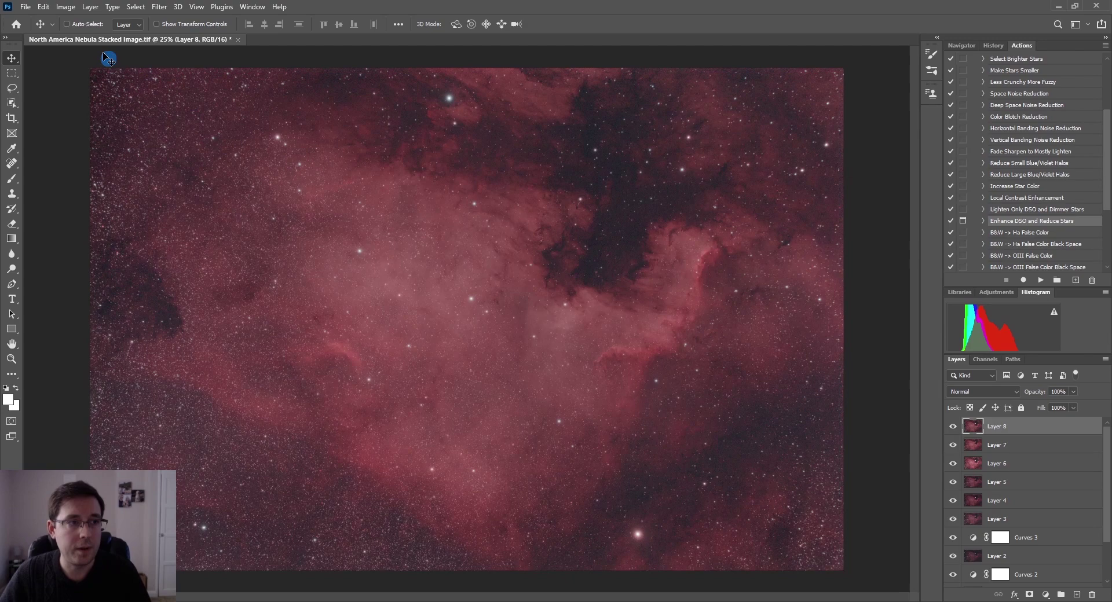
Step: Boost Layer 8's nebula saturation by +10 with a Hue/Saturation adjustment
left_click(66, 7)
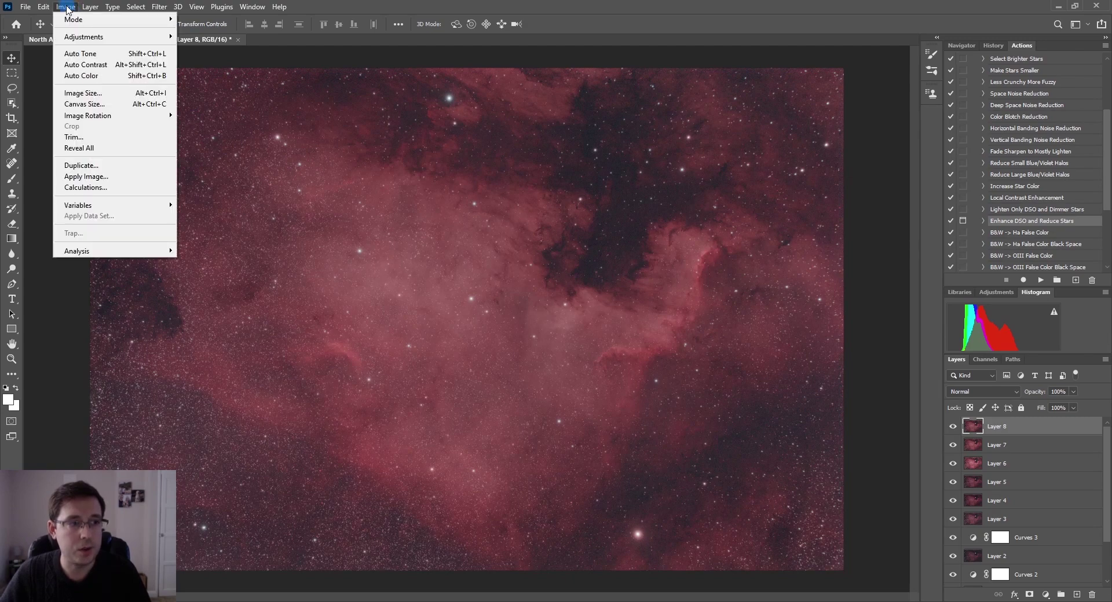
mouse_move(93, 36)
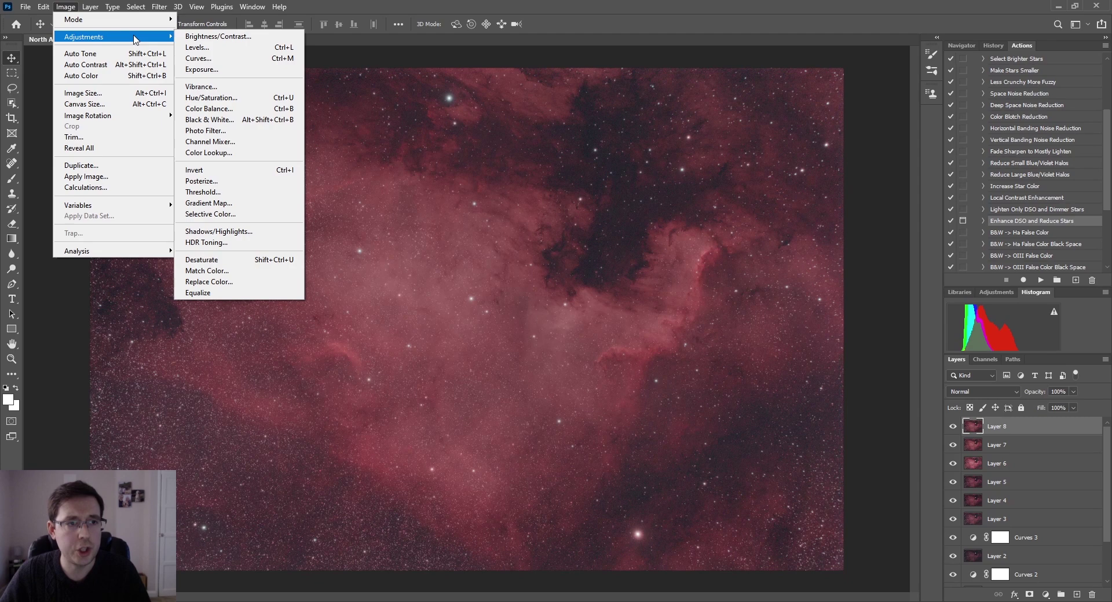
left_click(234, 98)
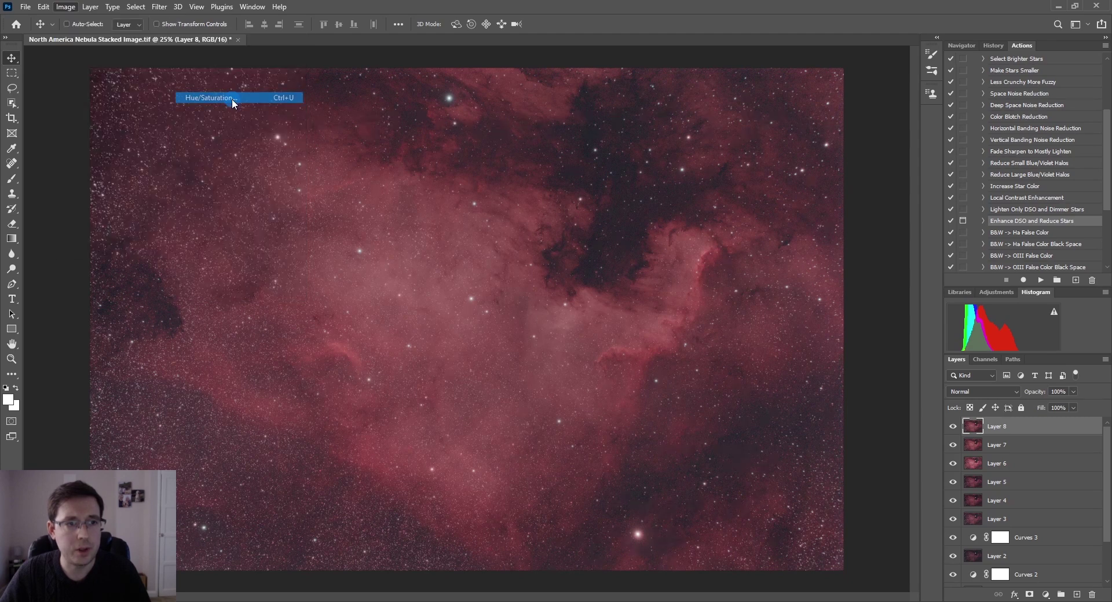
left_click_drag(355, 389, 923, 131)
left_click(450, 345)
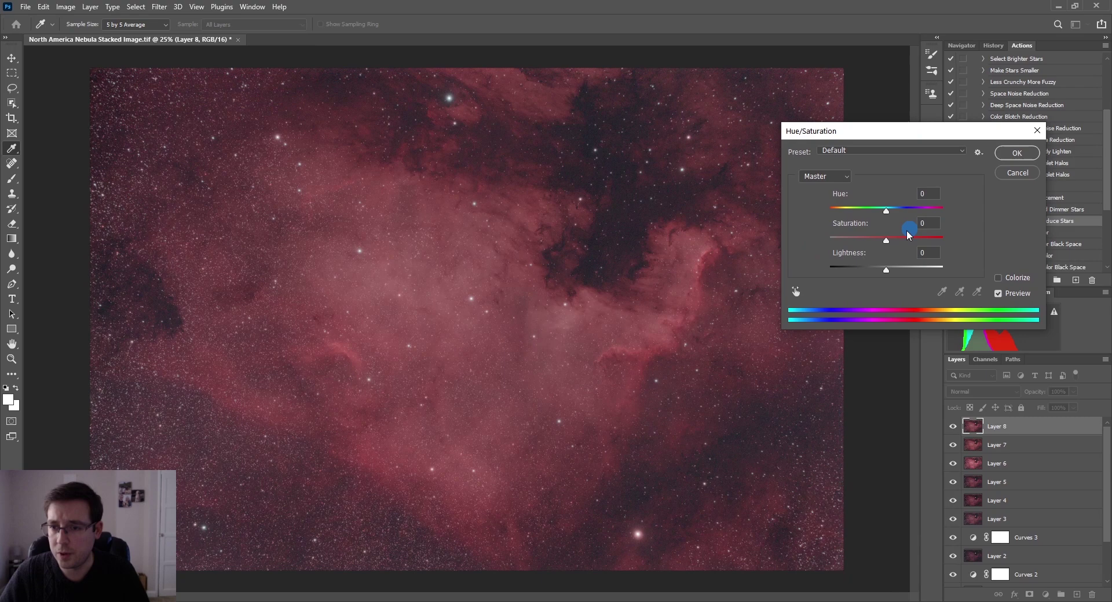
left_click(886, 241)
left_click_drag(886, 241, 893, 240)
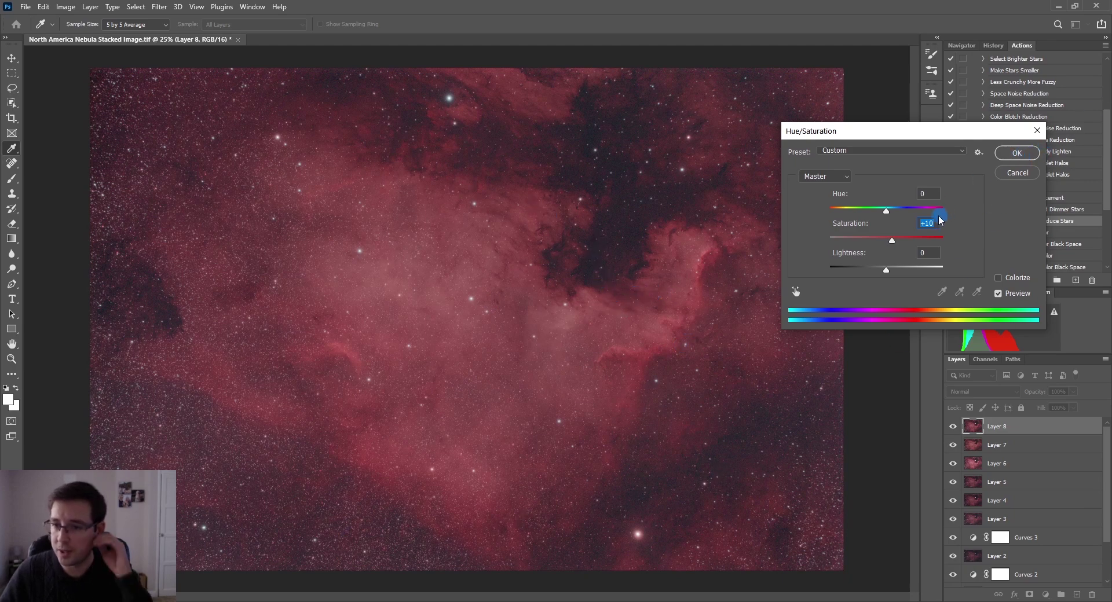
left_click(1014, 154)
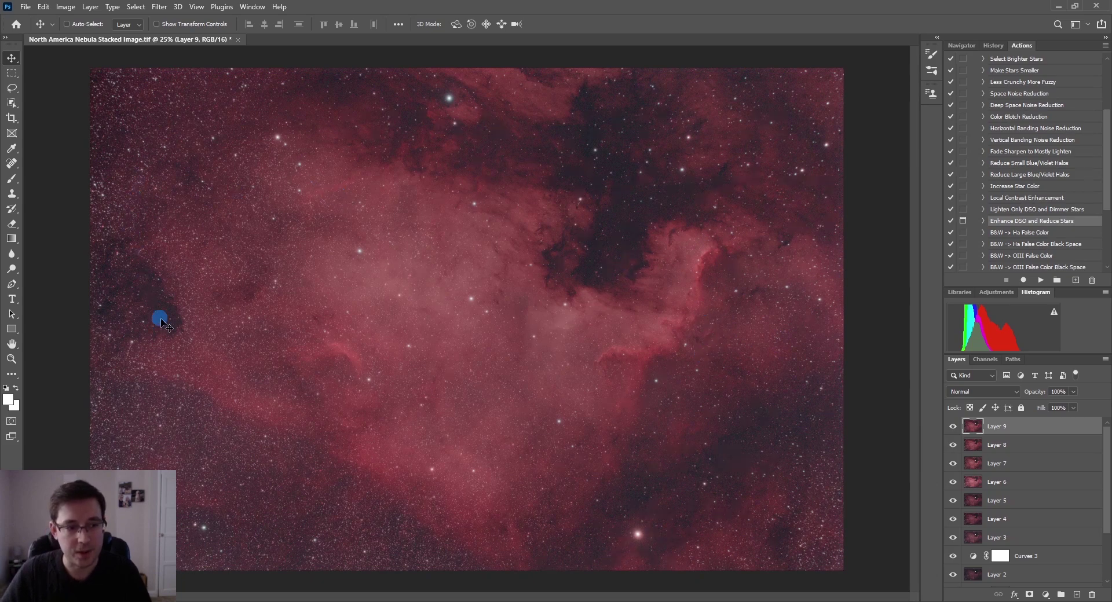
Step: Apply a Curves adjustment that lowers input 42 to output 33 and lifts the midtones
left_click(66, 7)
mouse_move(108, 36)
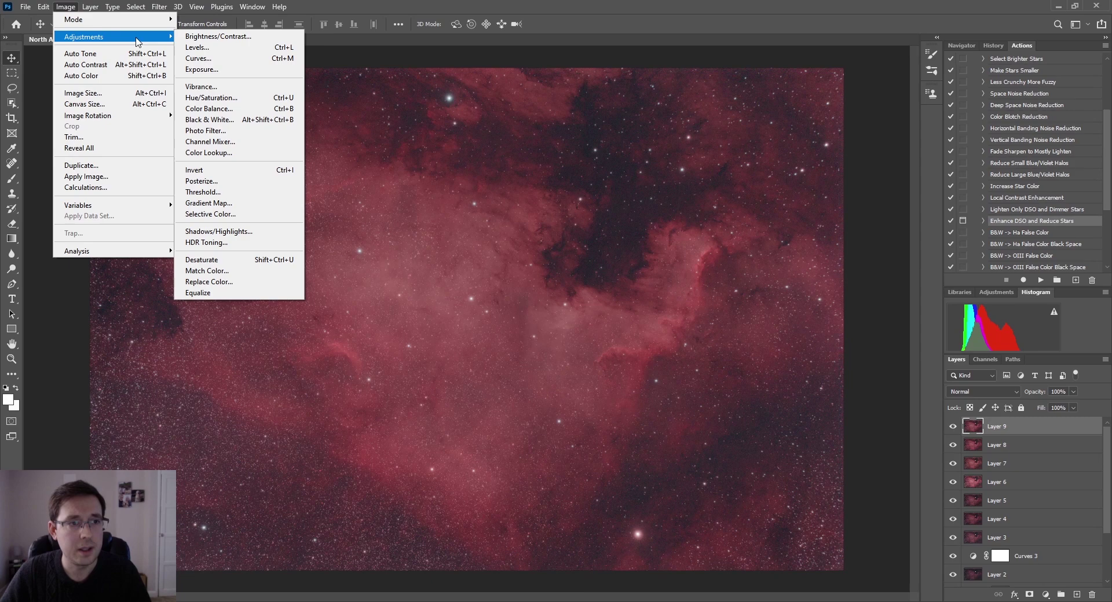
left_click(200, 64)
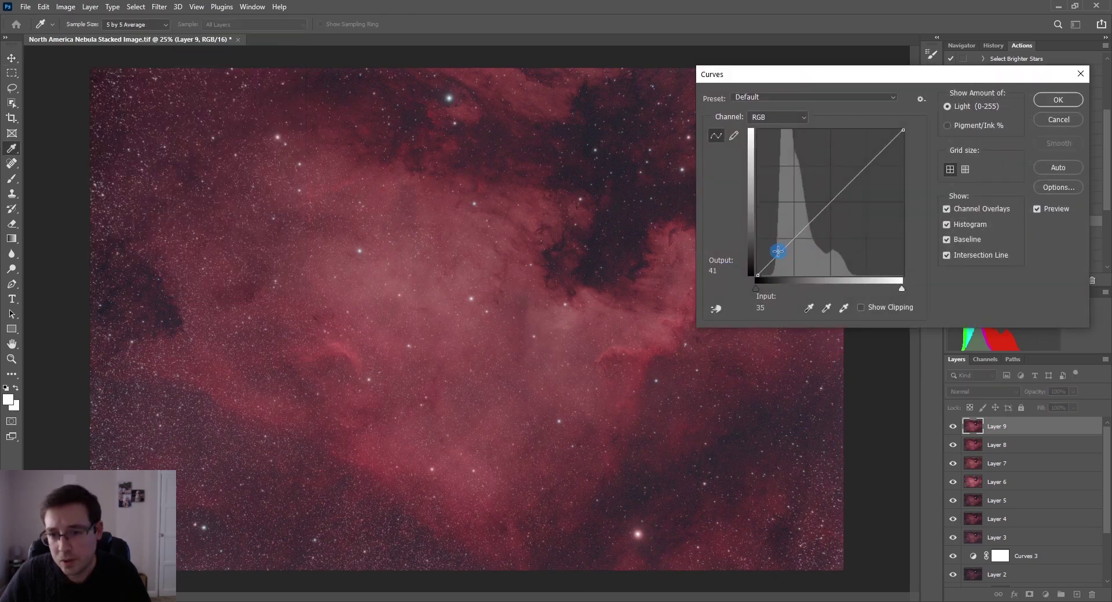
left_click_drag(779, 253, 781, 256)
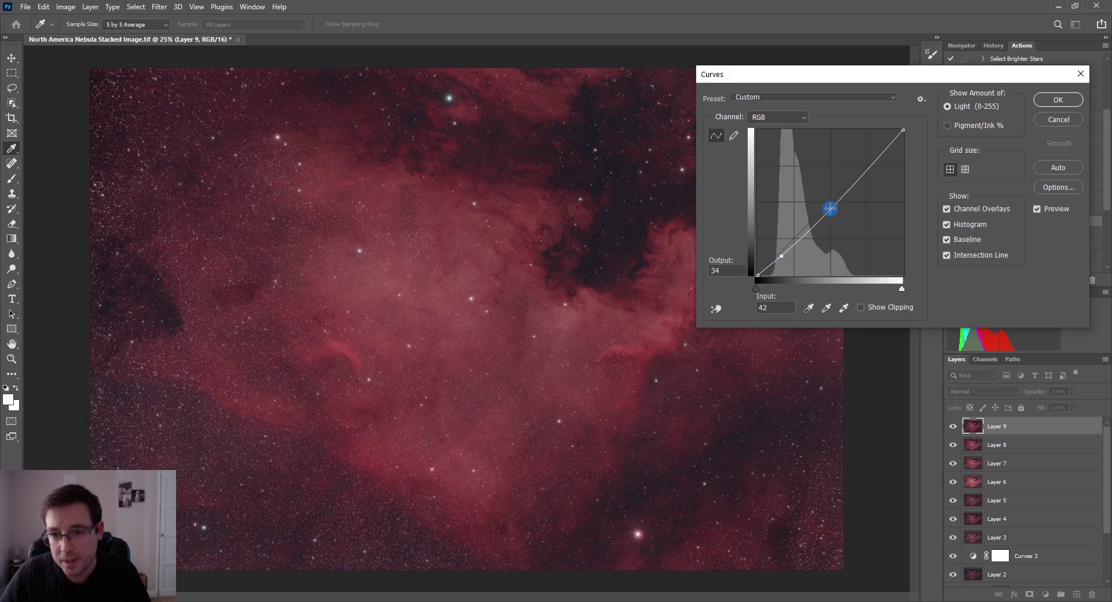
left_click_drag(830, 209, 831, 203)
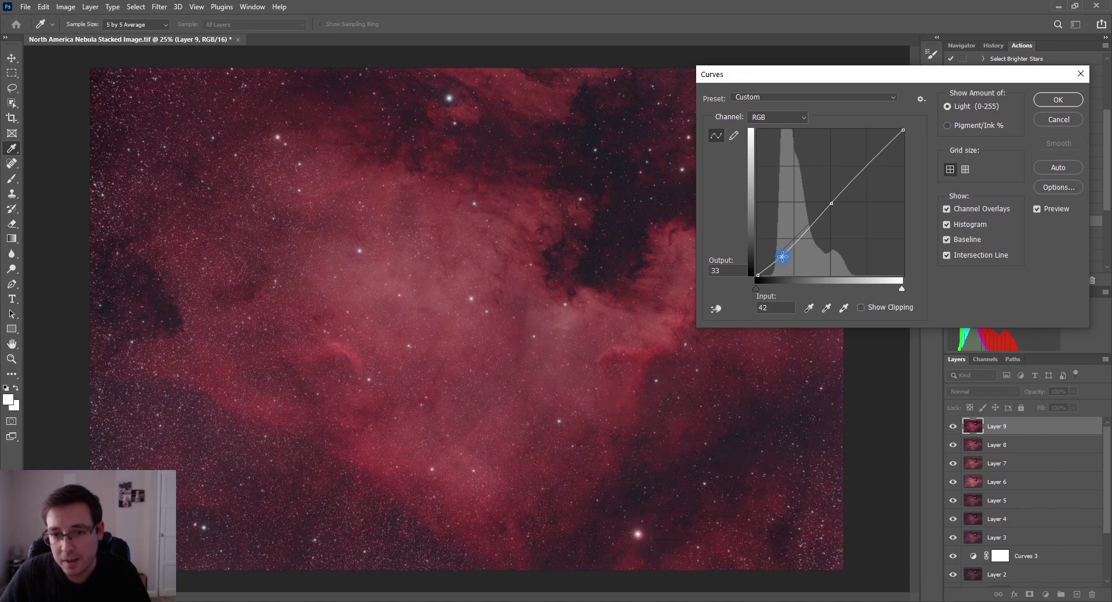
left_click(1058, 99)
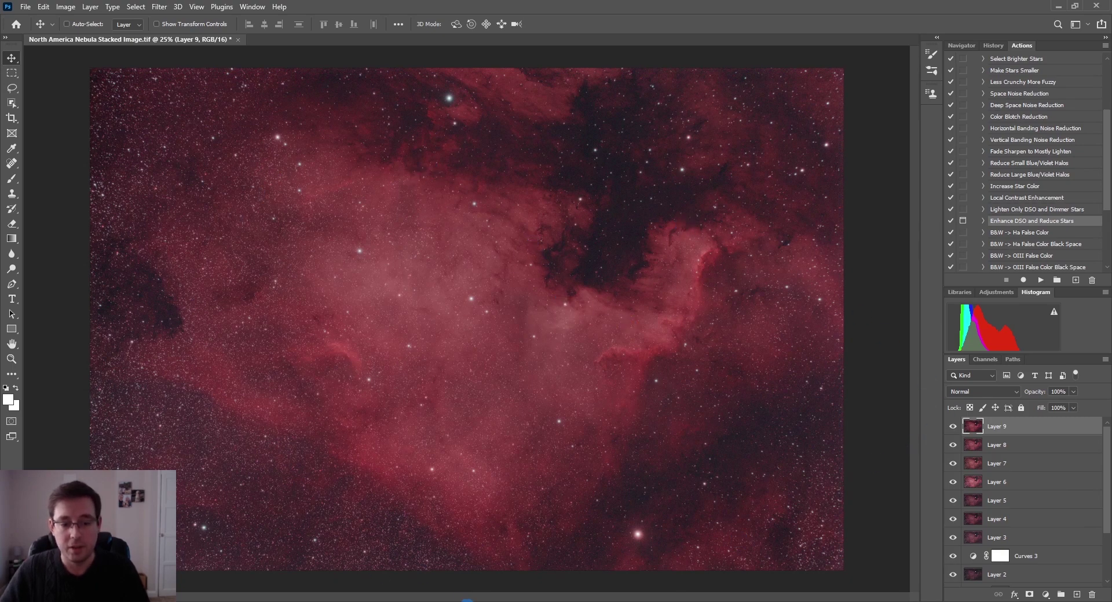
Step: Check the dark original stack in Photos, then begin Save As to the computer
left_click(520, 565)
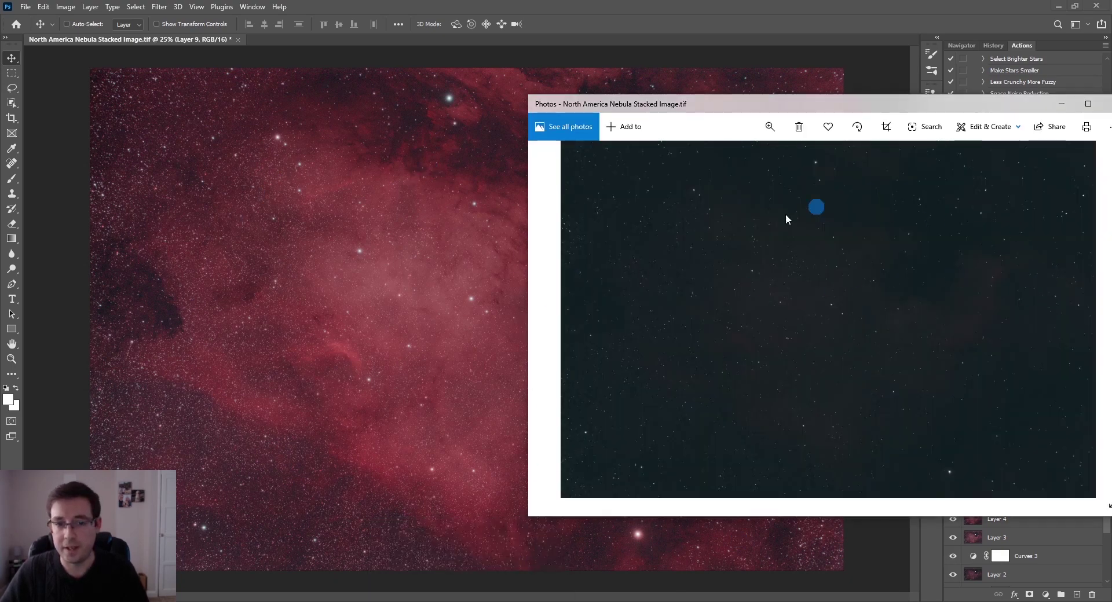
left_click(634, 64)
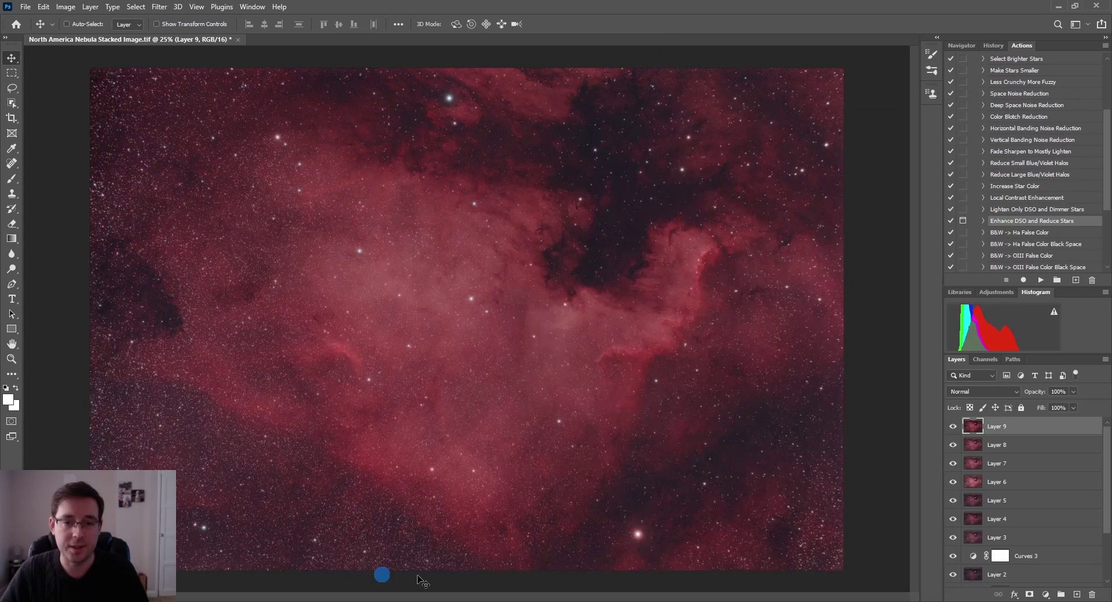
left_click(26, 7)
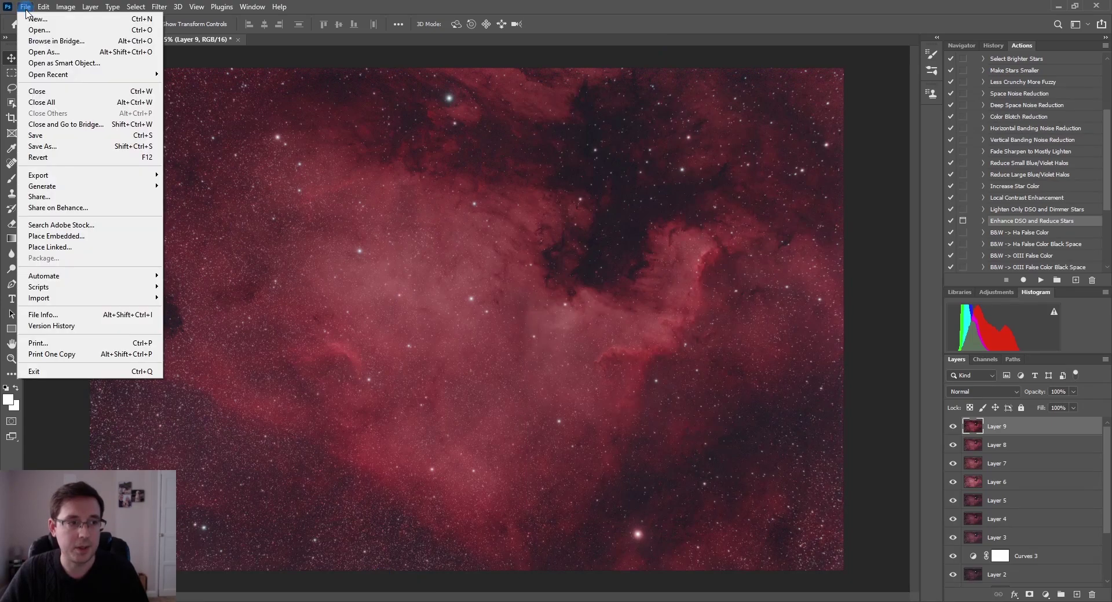
left_click(26, 7)
left_click(30, 8)
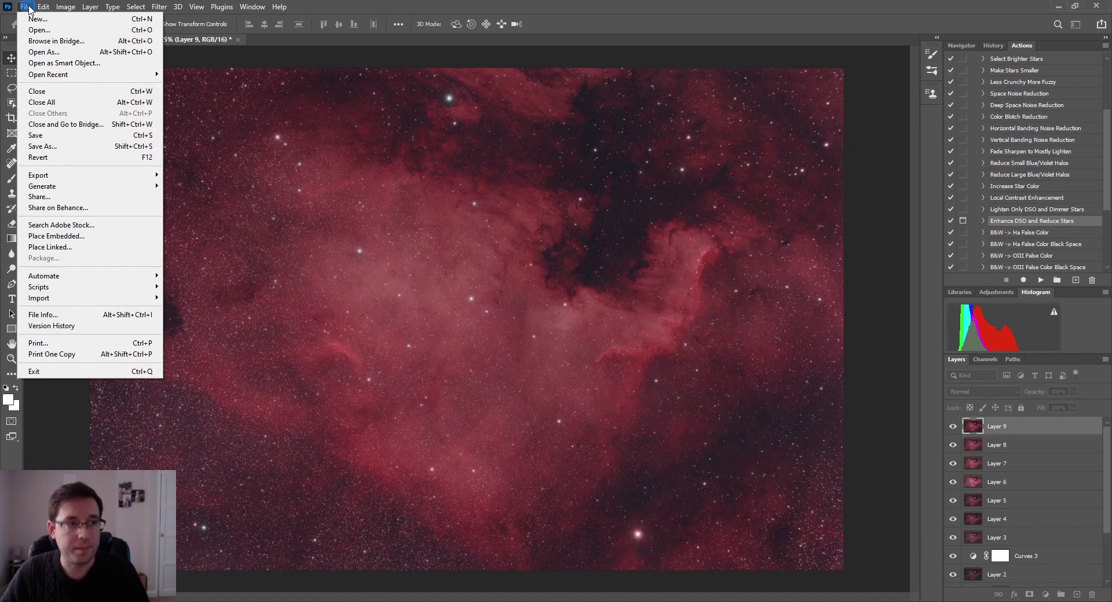
left_click(42, 146)
left_click(603, 405)
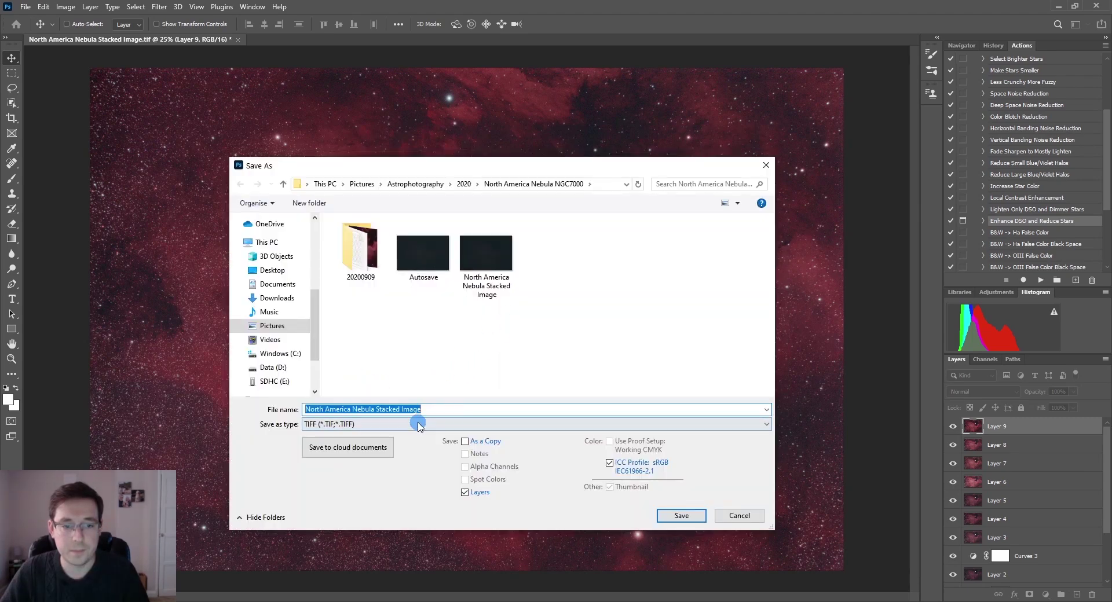
Step: Save the copy as PNG named 'YouTube Test', accepting the PNG format options
left_click(420, 426)
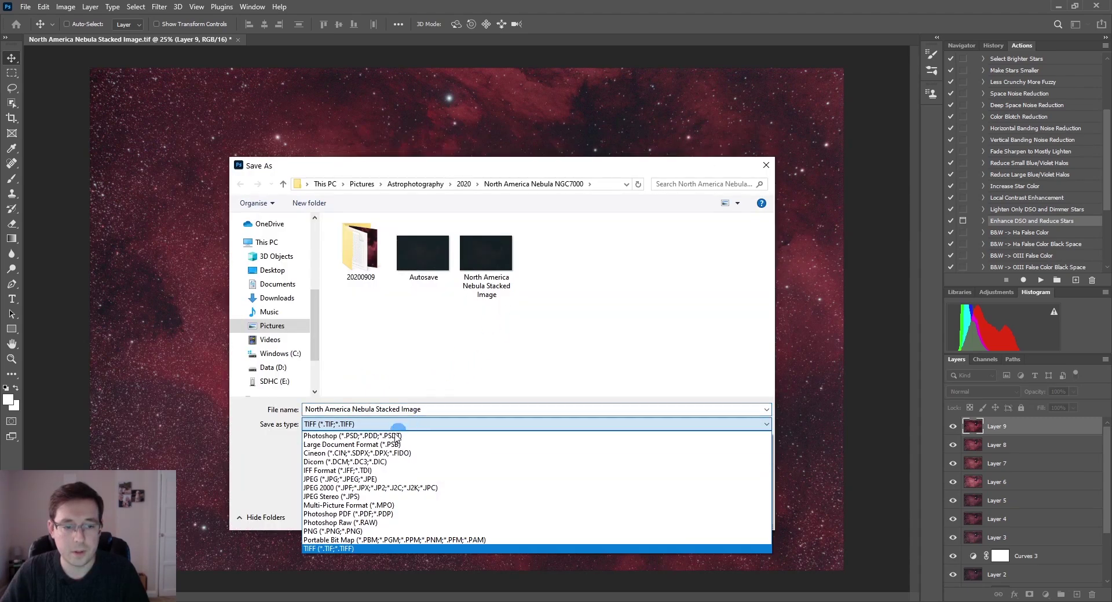
left_click(375, 531)
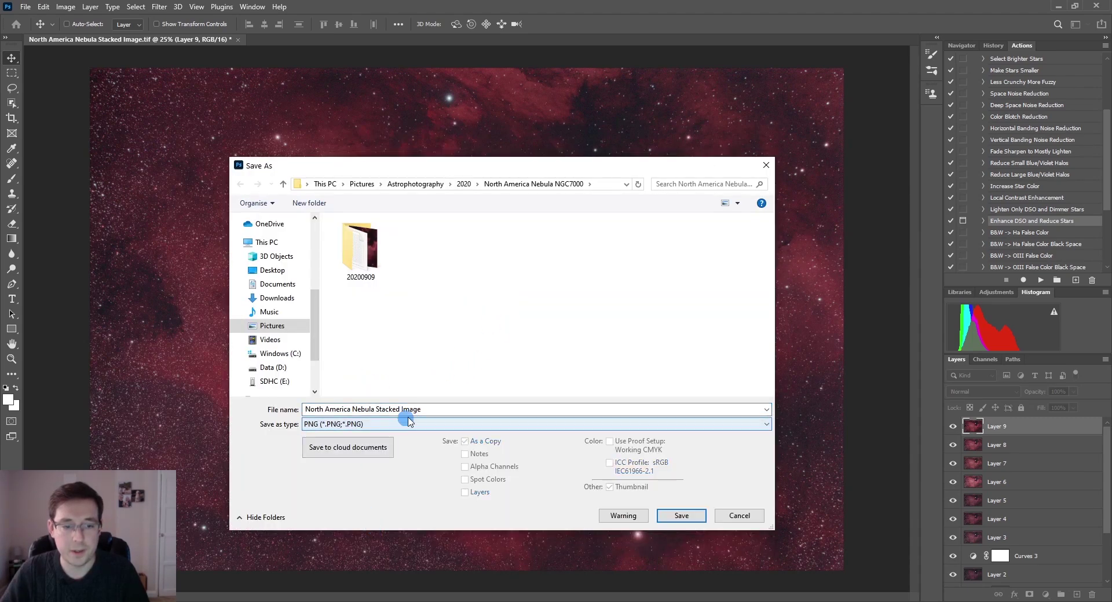
double_click(430, 410)
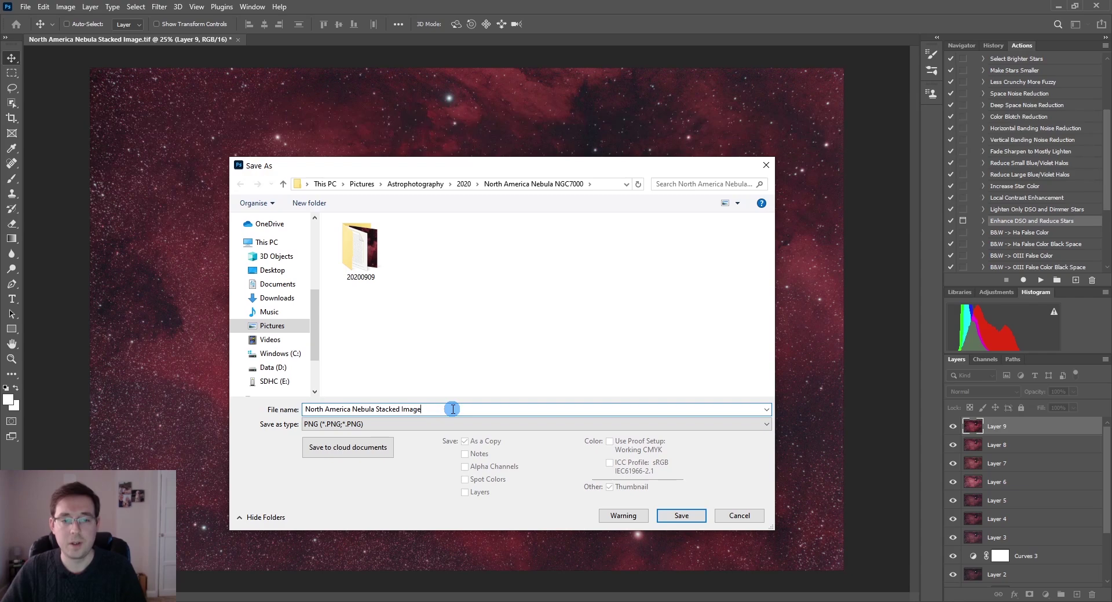
left_click_drag(453, 410, 290, 413)
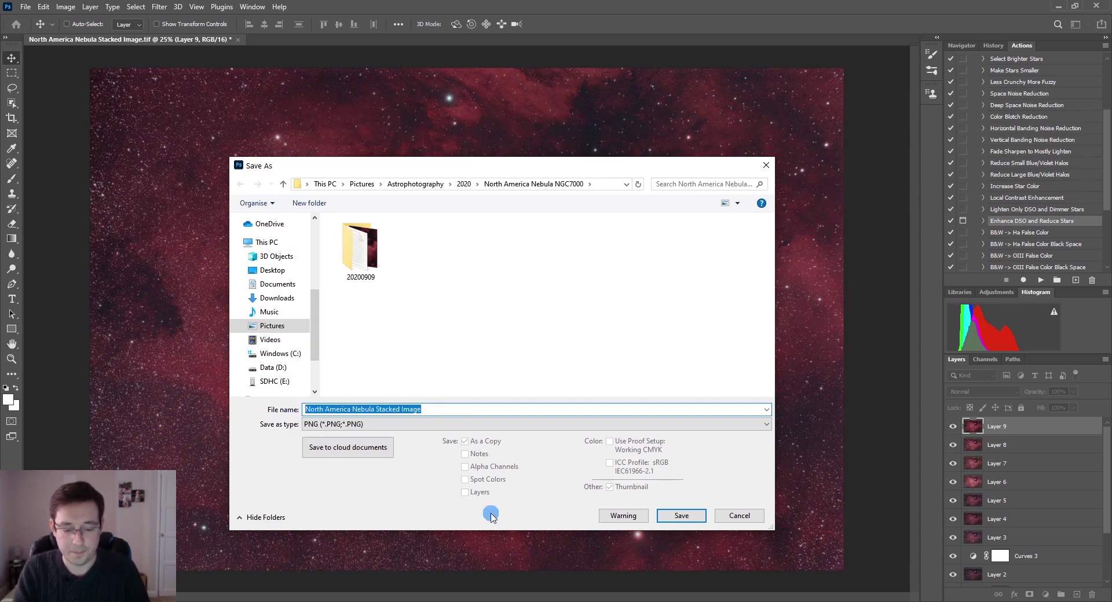
type("YouTube Test")
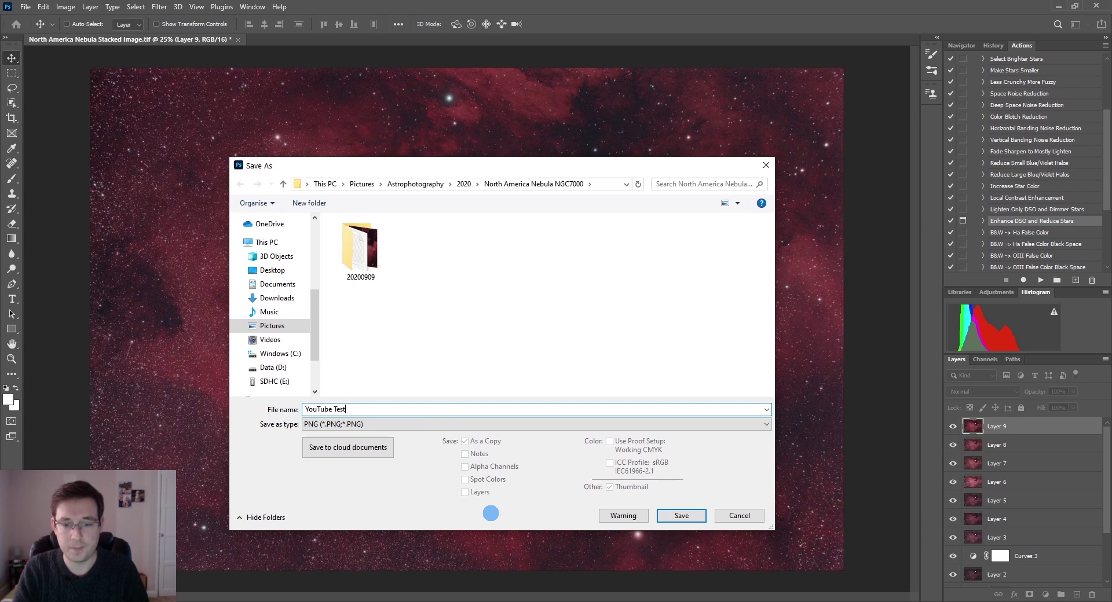
key("Return")
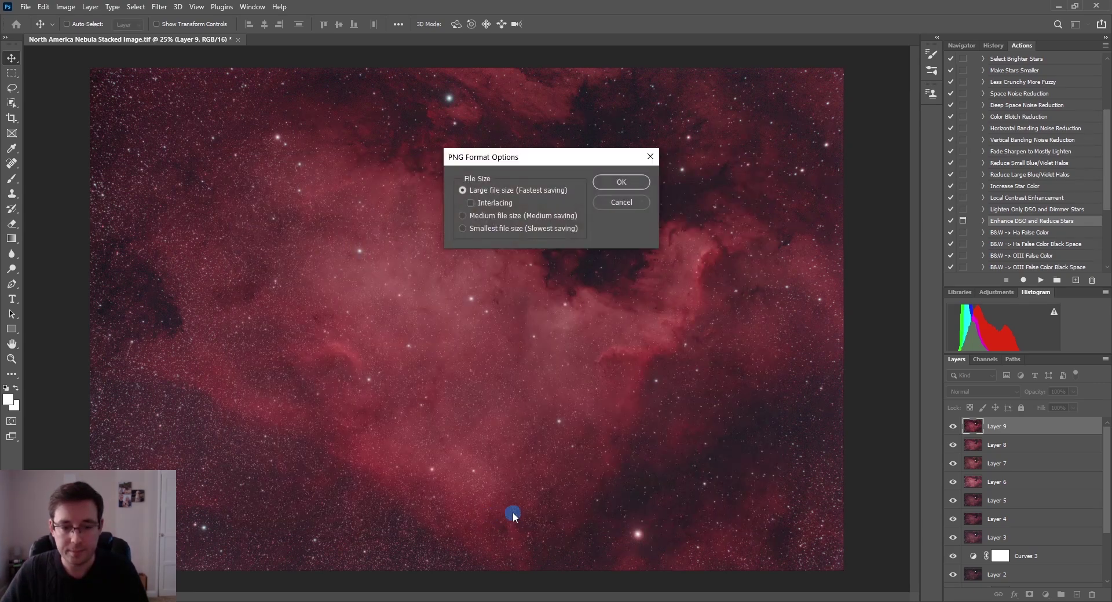
left_click(616, 182)
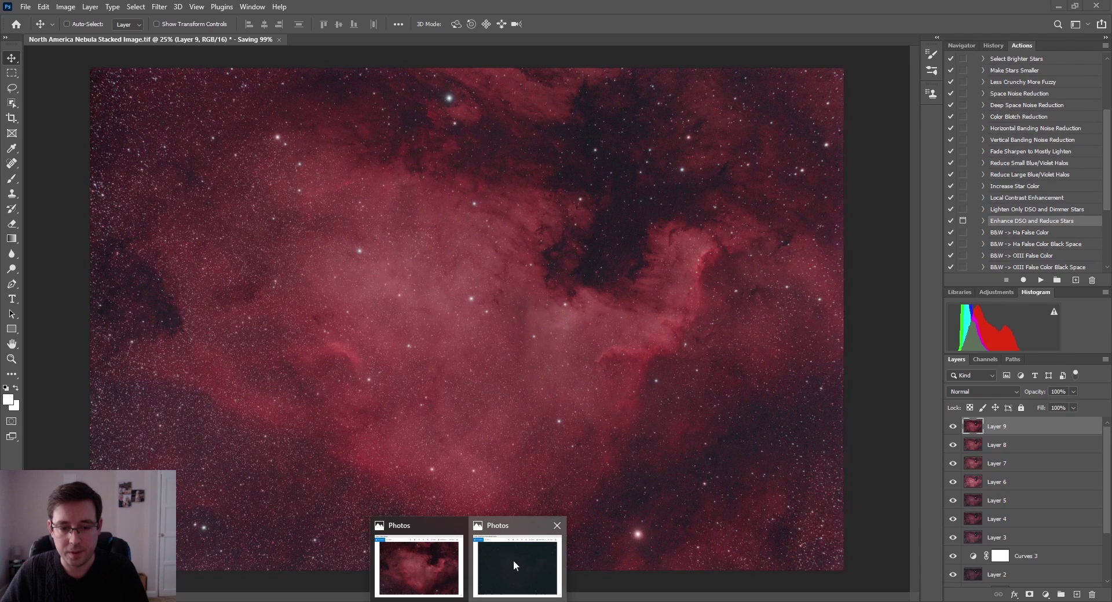
left_click(513, 560)
Step: Open 5 Hours Data.jpg from the taskbar and move its window right
mouse_move(446, 600)
left_click(412, 565)
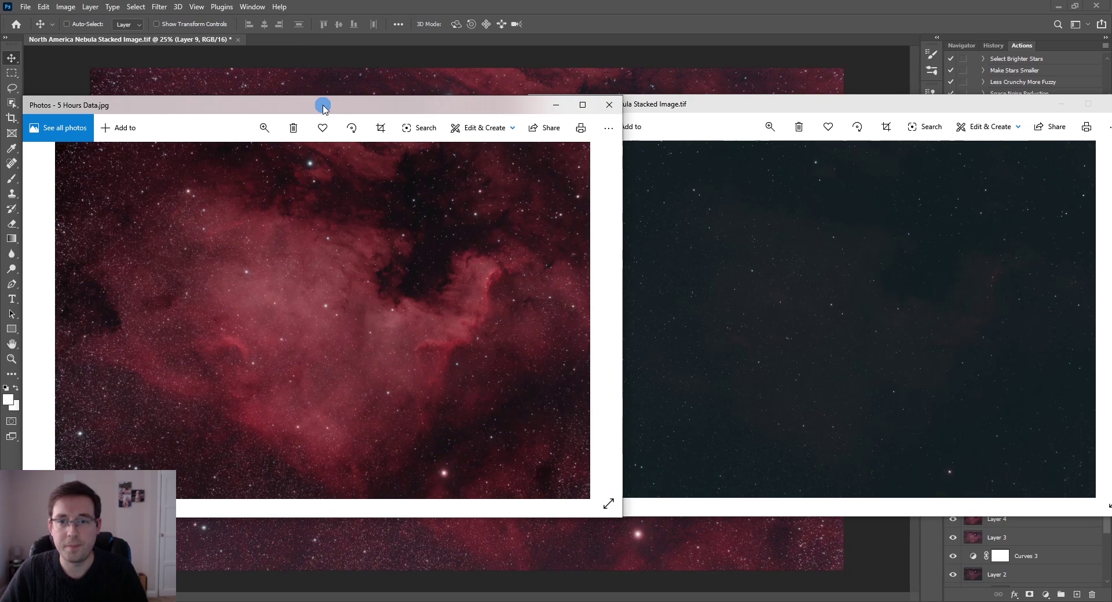
left_click_drag(322, 108, 767, 109)
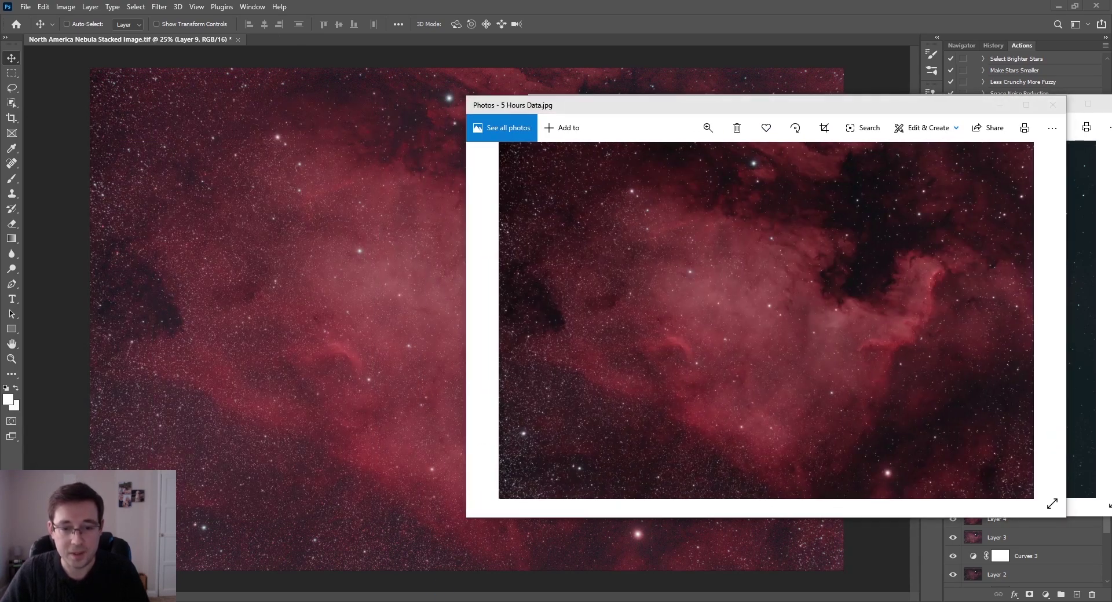
Step: Open YouTube Test.png from the North America Nebula NGC7000 folder in Photos
key("super+e")
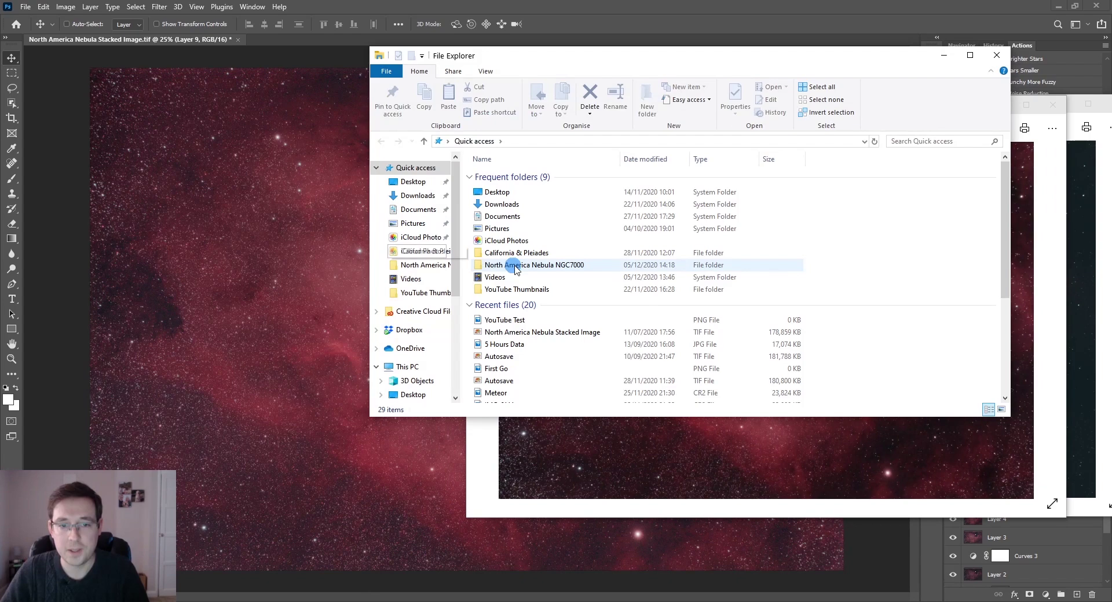
left_click(545, 268)
double_click(545, 267)
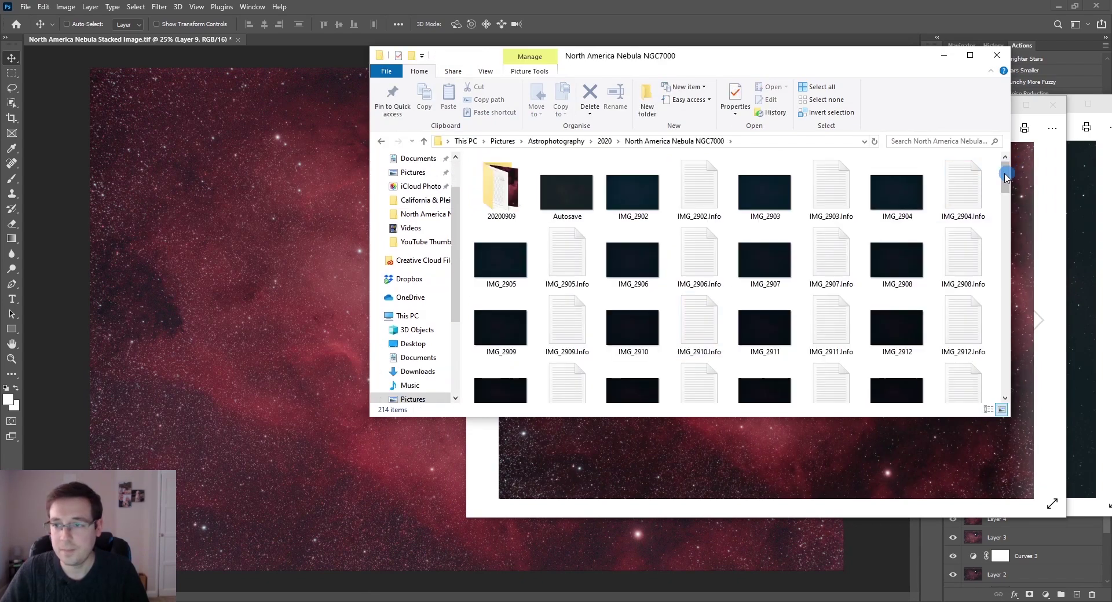
left_click(1002, 374)
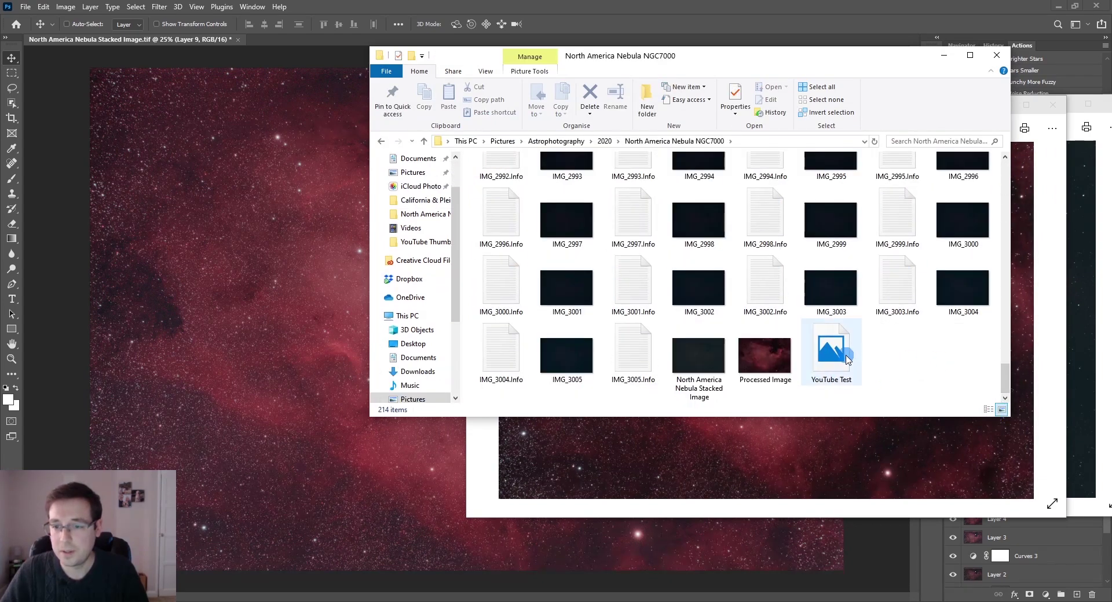
left_click(841, 361)
double_click(841, 360)
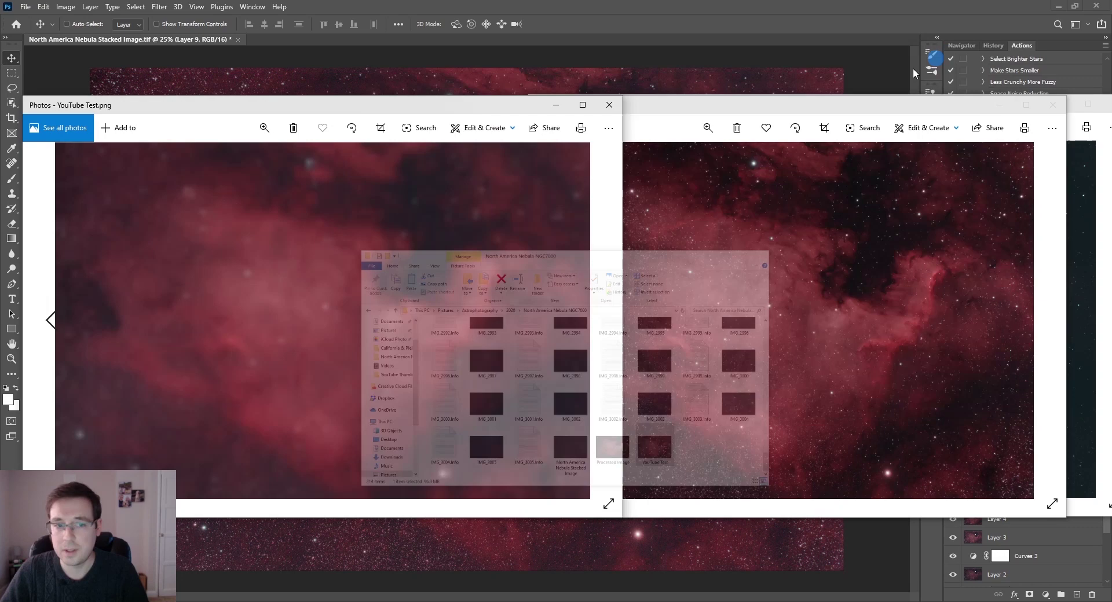
Step: Cancel the accidental delete prompt for 5 Hours Data and minimize its Photos window
left_click(737, 125)
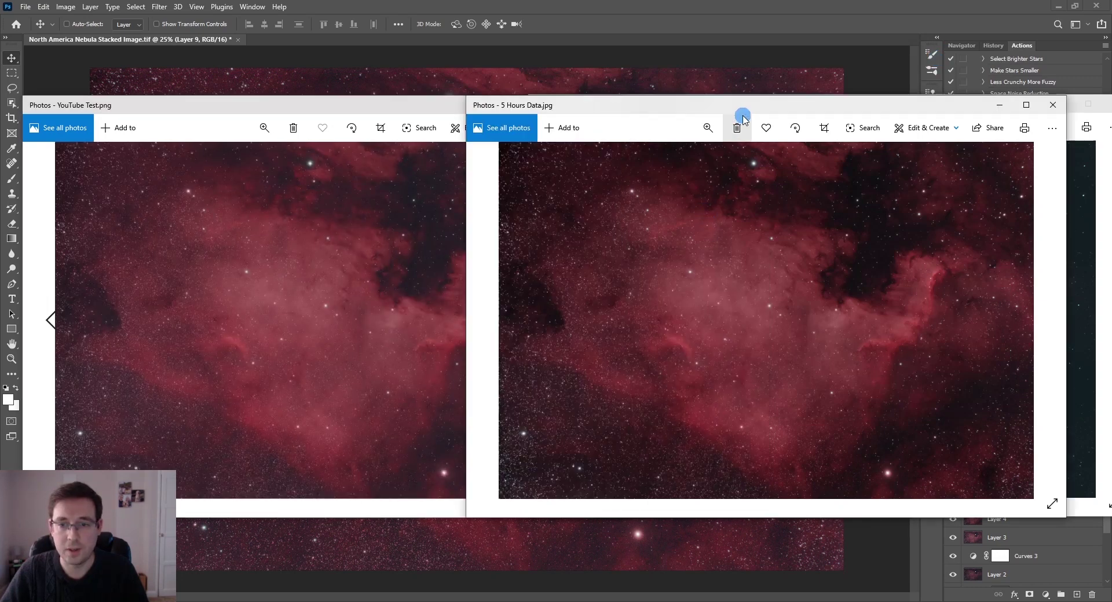
left_click(799, 342)
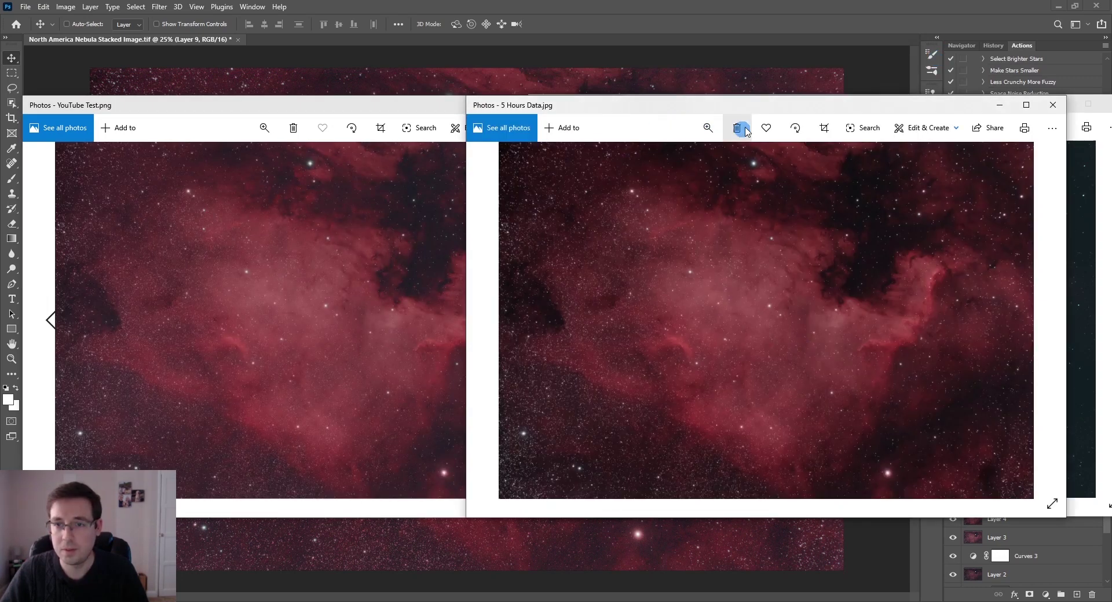
left_click_drag(740, 110, 823, 108)
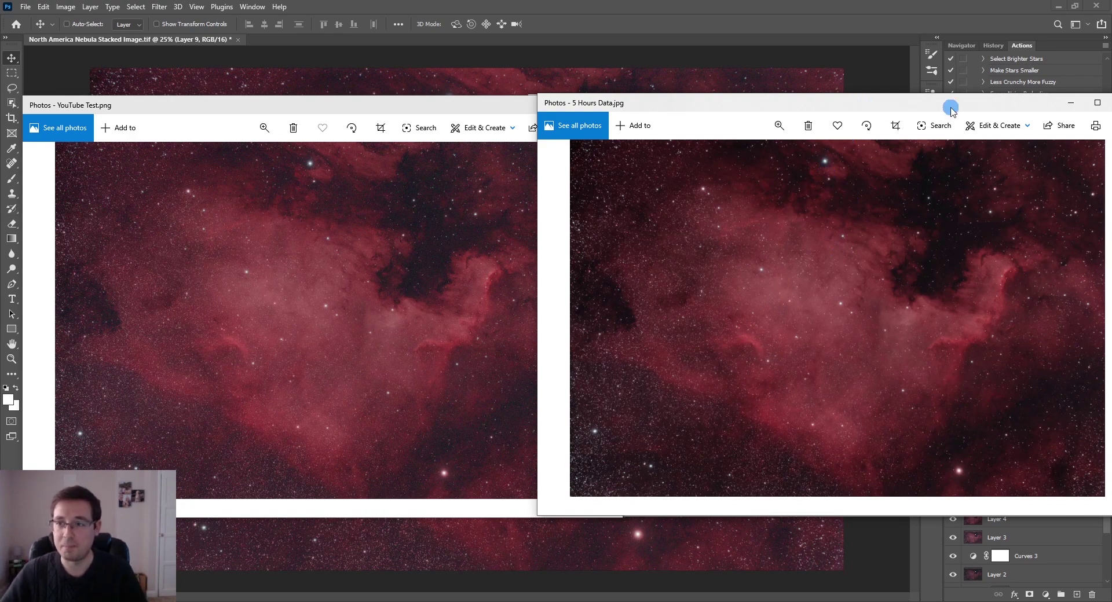
left_click(1071, 105)
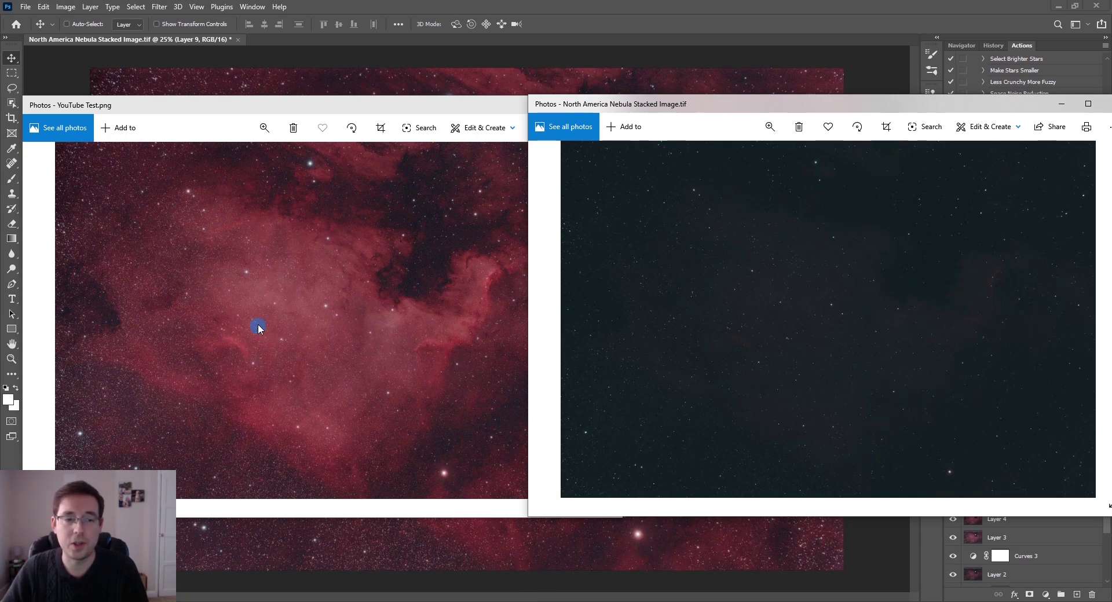
Step: Centre the YouTube Test.png window in front of the dark stacked TIF
left_click_drag(390, 105, 567, 100)
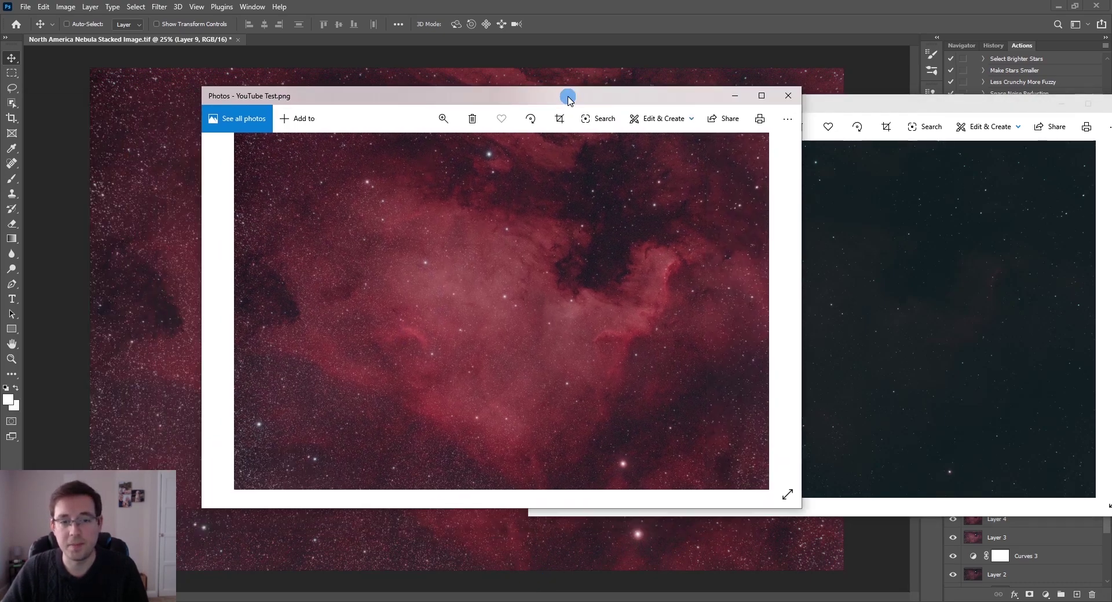